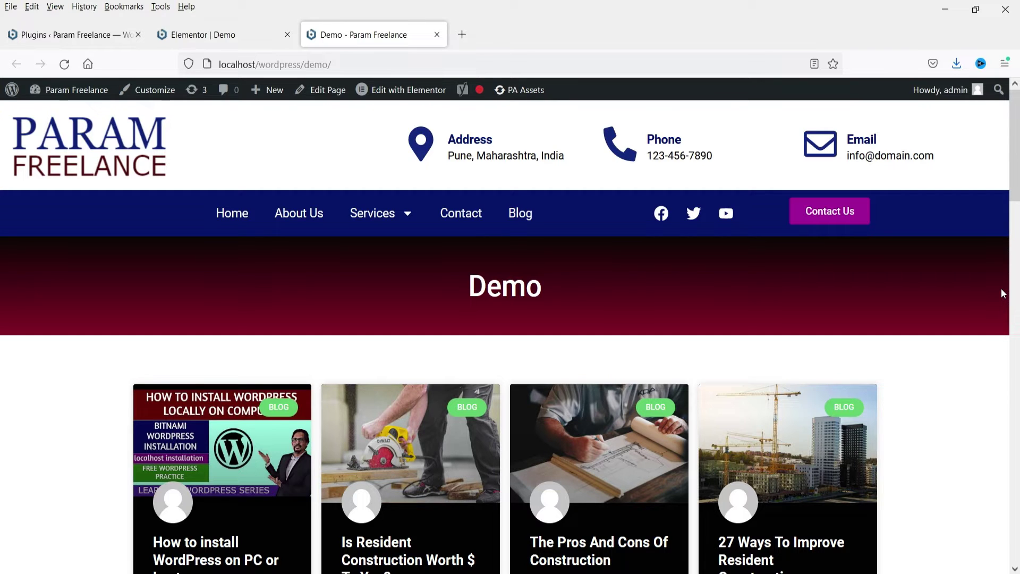
- Examine the post grid, card and carousel layouts on the finished Demo page, including advancing the post carousel
{"action": "left_click_drag", "start_coordinate": [1015, 160], "coordinate": [1018, 212]}
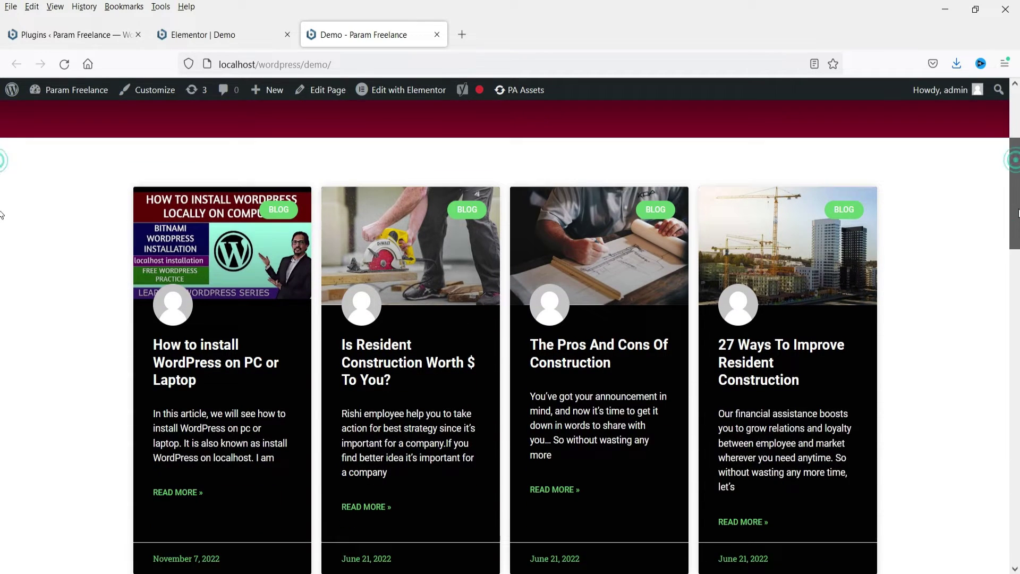
{"action": "scroll", "coordinate": [4, 223], "scroll_direction": "down", "scroll_amount": 2}
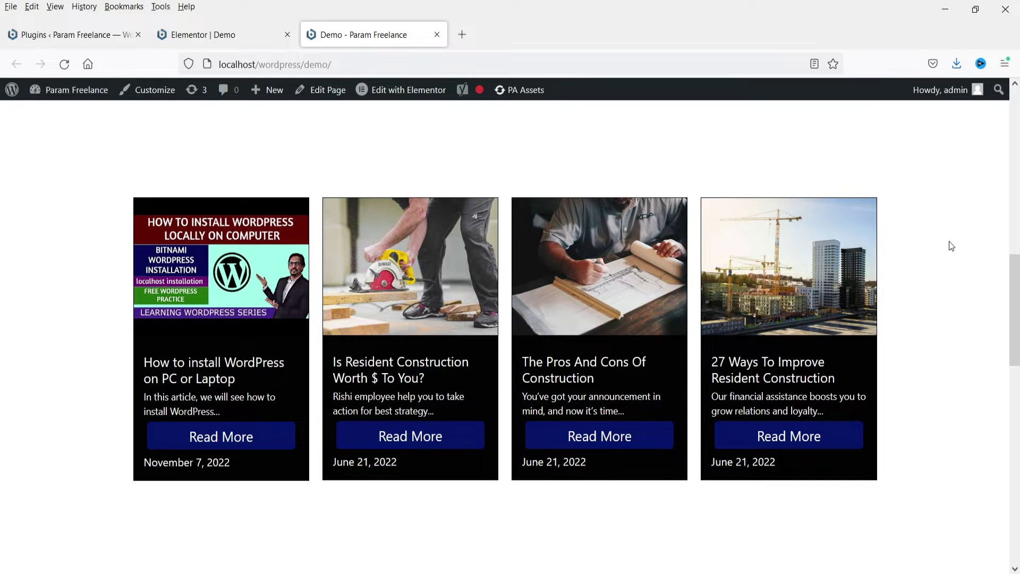
{"action": "left_click_drag", "start_coordinate": [1016, 290], "coordinate": [1016, 398]}
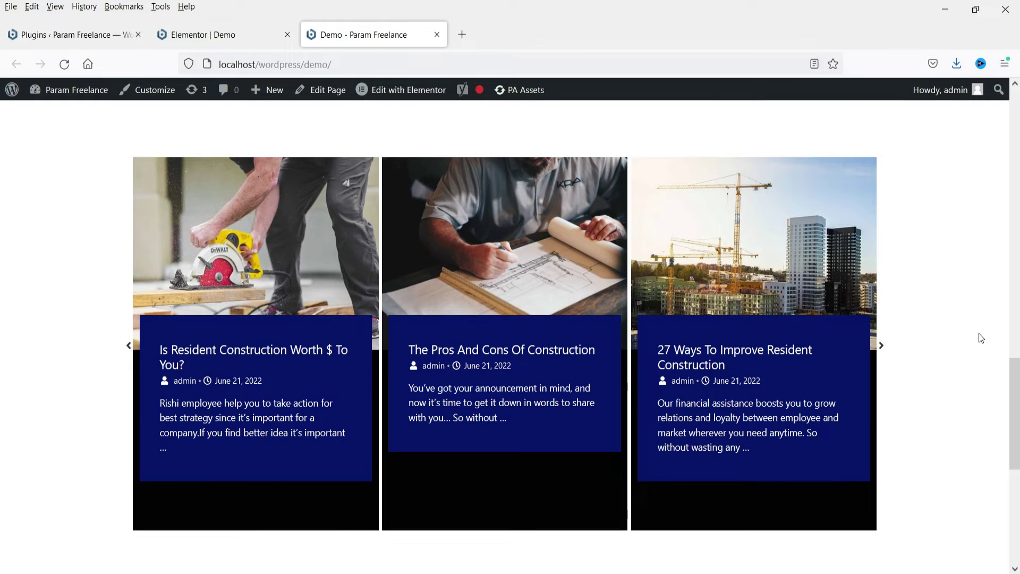
{"action": "left_click", "coordinate": [882, 346]}
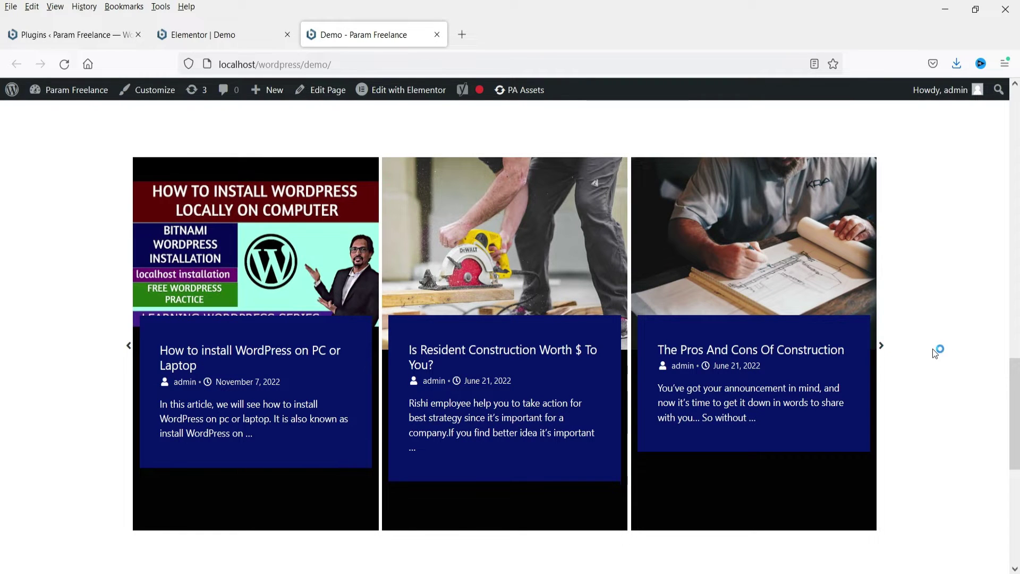
{"action": "scroll", "coordinate": [969, 325], "scroll_direction": "up", "scroll_amount": 4}
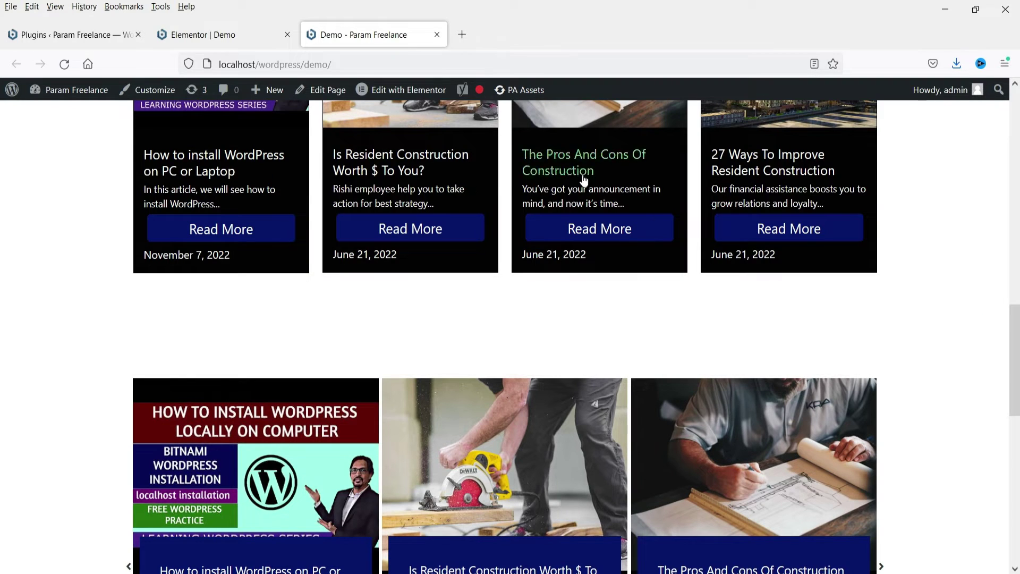
{"action": "scroll", "coordinate": [990, 280], "scroll_direction": "down", "scroll_amount": 4}
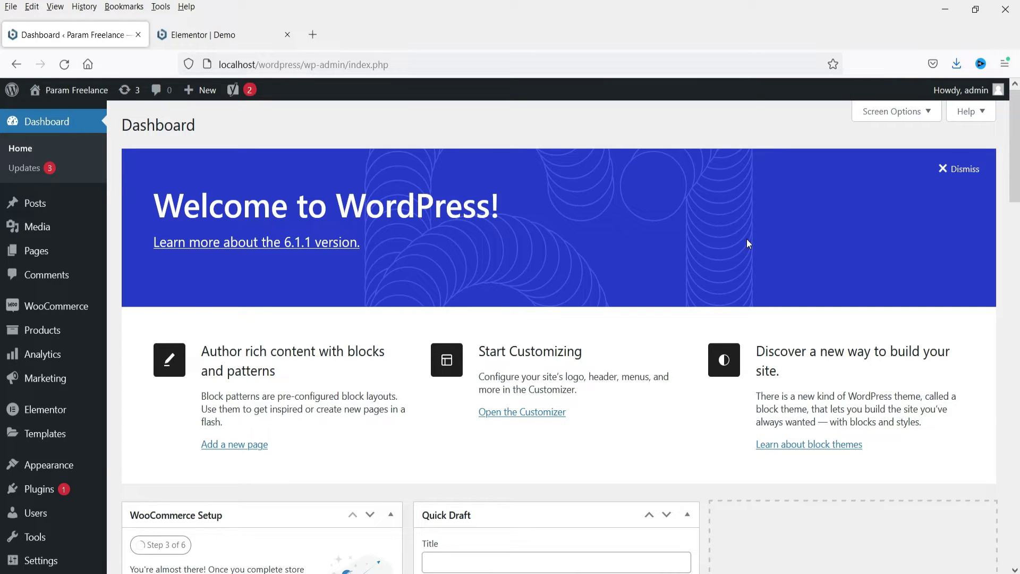
- Open the Demo page in the Elementor editor and add a Posts widget to the empty section below the page title
{"action": "left_click", "coordinate": [208, 38]}
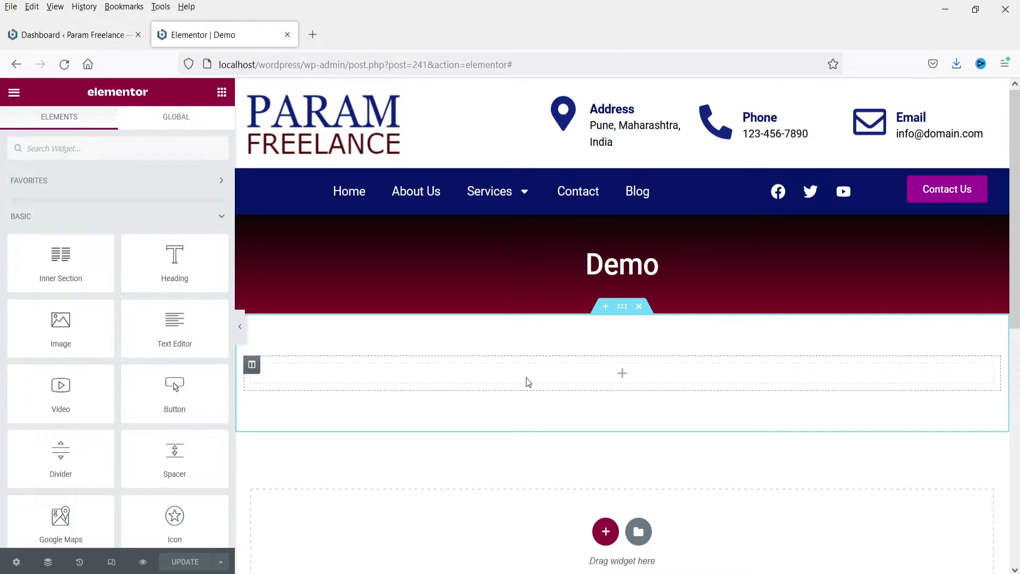
{"action": "left_click", "coordinate": [84, 151]}
{"action": "type", "text": "post"}
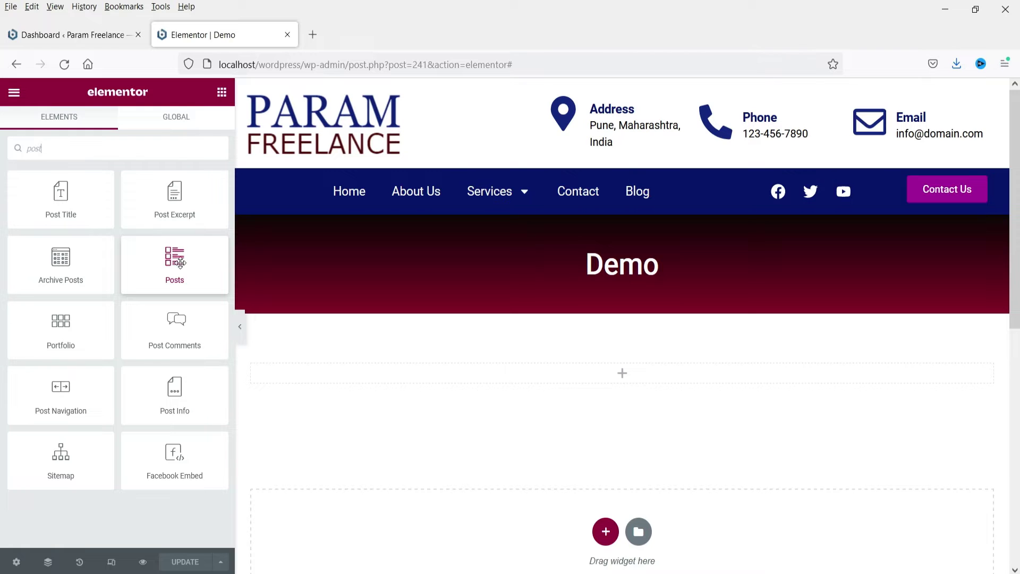
{"action": "left_click_drag", "start_coordinate": [175, 256], "coordinate": [407, 384]}
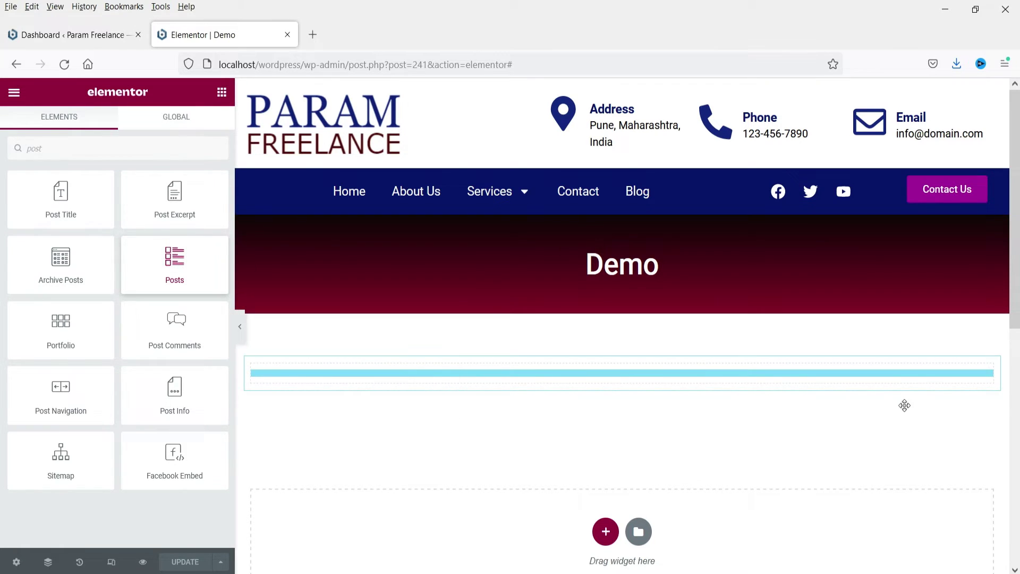
{"action": "scroll", "coordinate": [1013, 289], "scroll_direction": "down", "scroll_amount": 4}
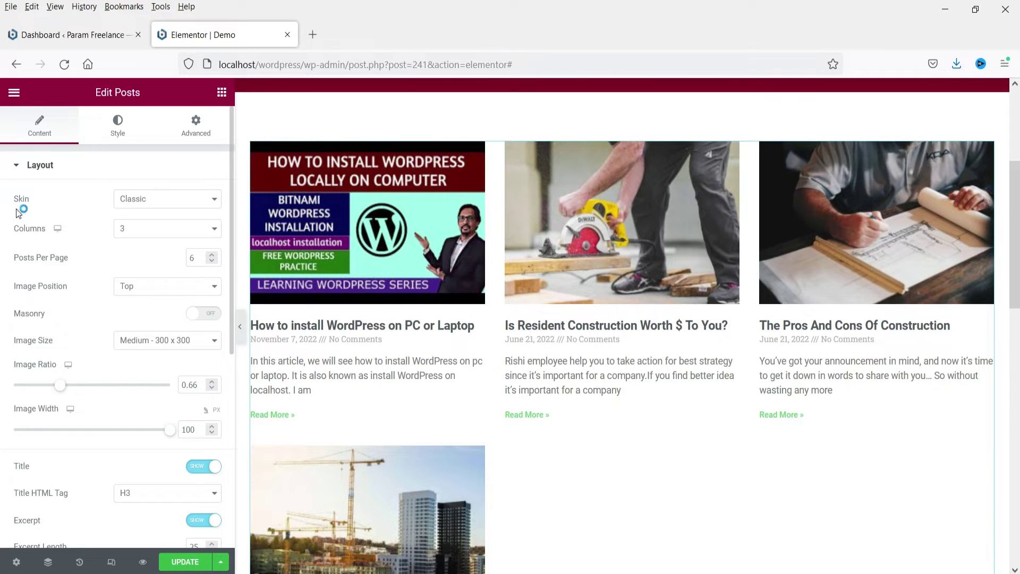
- Try the Cards skin and the Full Content skin on the Posts widget and review how the posts are laid out
{"action": "left_click", "coordinate": [169, 199]}
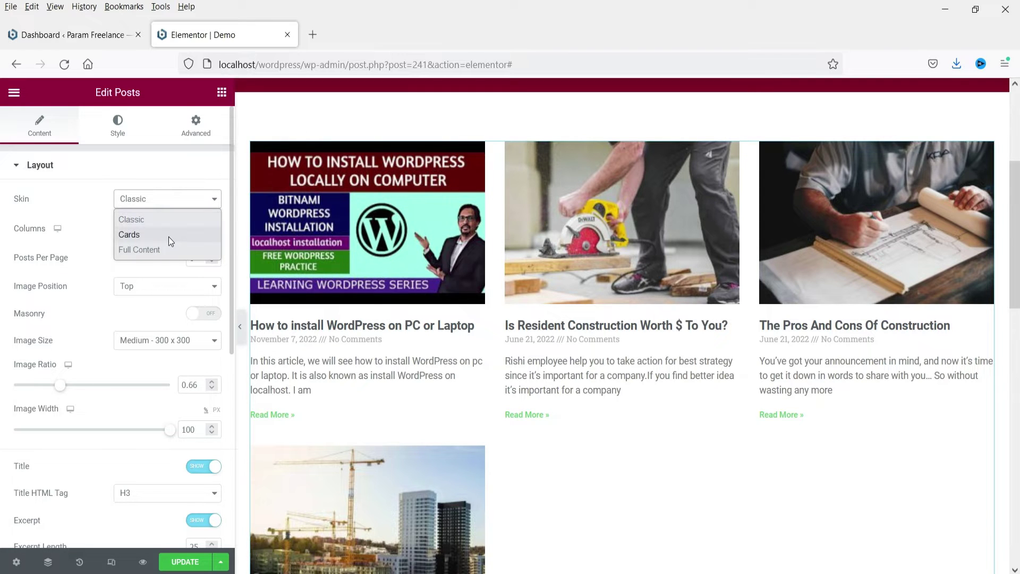
{"action": "left_click", "coordinate": [169, 240]}
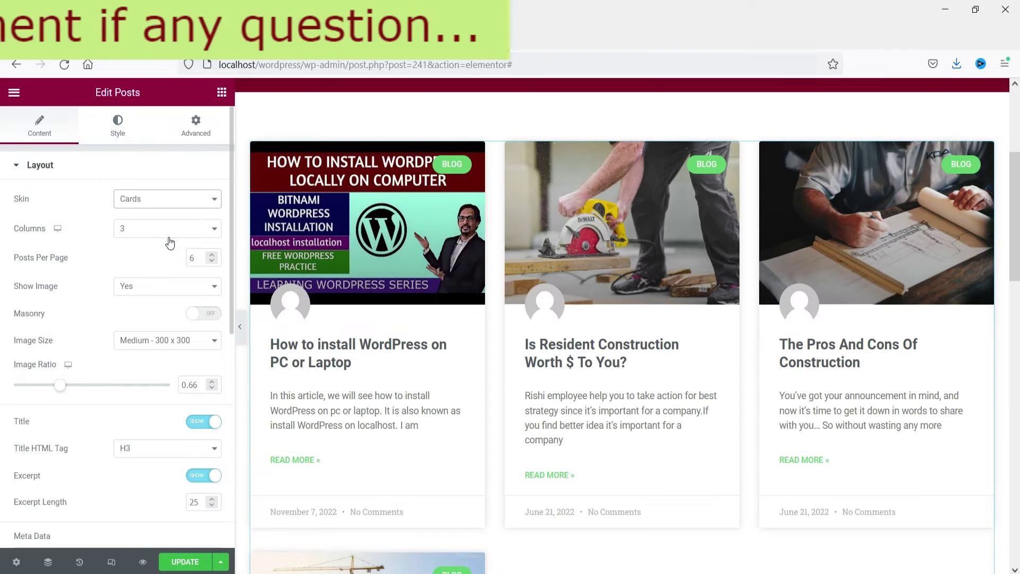
{"action": "left_click", "coordinate": [154, 197]}
{"action": "left_click", "coordinate": [159, 254]}
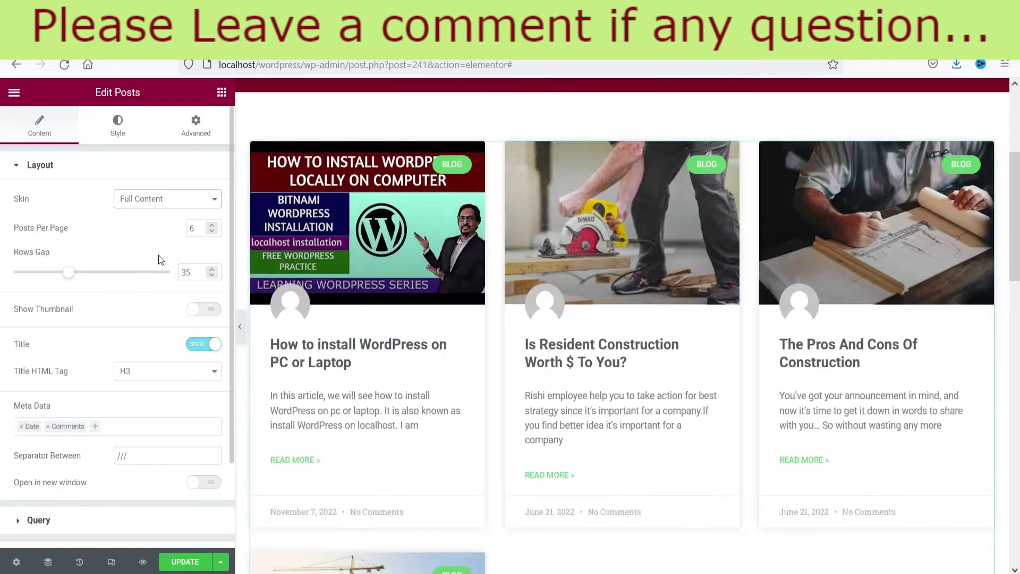
{"action": "scroll", "coordinate": [653, 234], "scroll_direction": "down", "scroll_amount": 20}
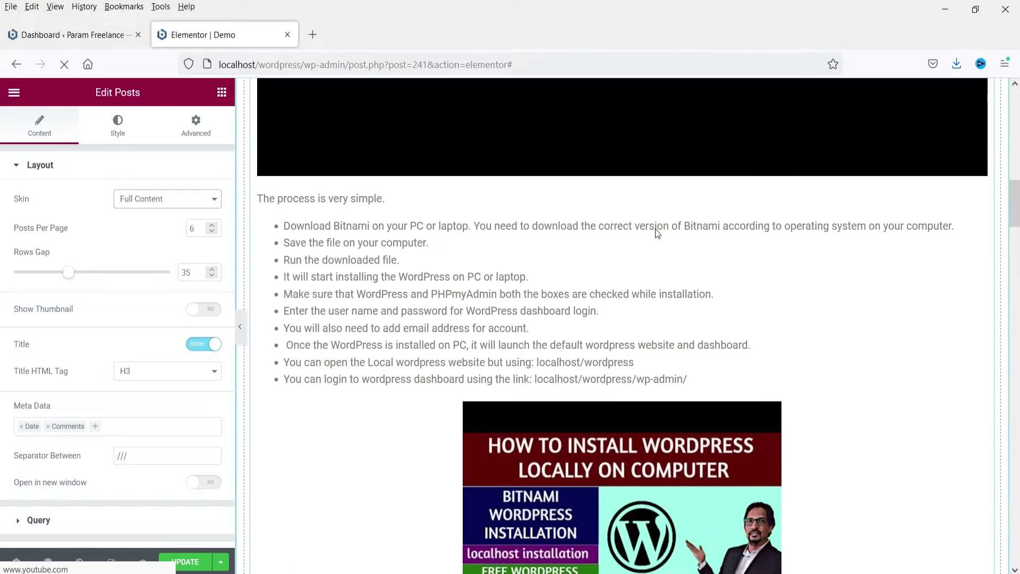
{"action": "scroll", "coordinate": [649, 234], "scroll_direction": "up", "scroll_amount": 10}
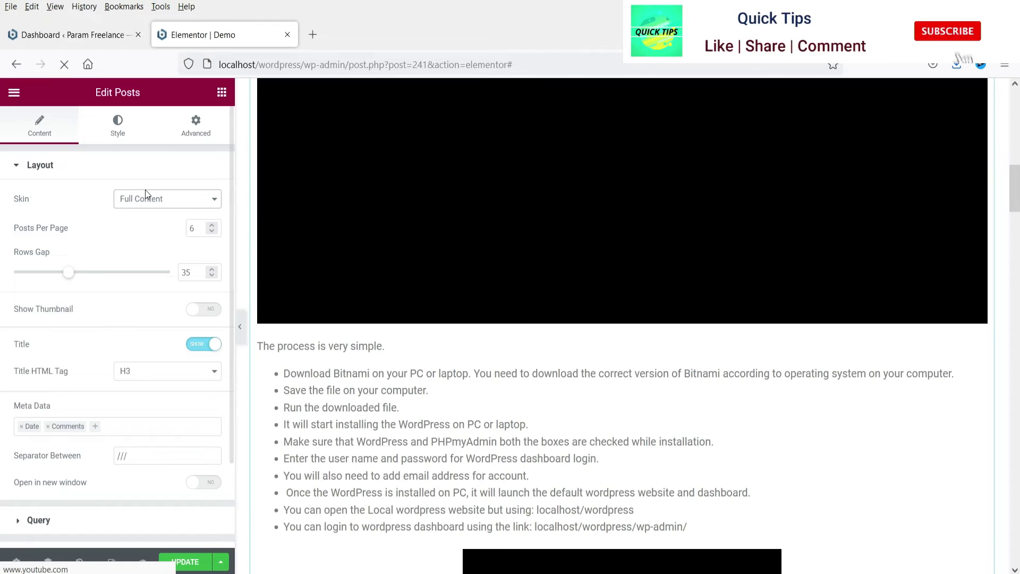
{"action": "left_click", "coordinate": [122, 166]}
{"action": "left_click", "coordinate": [115, 166]}
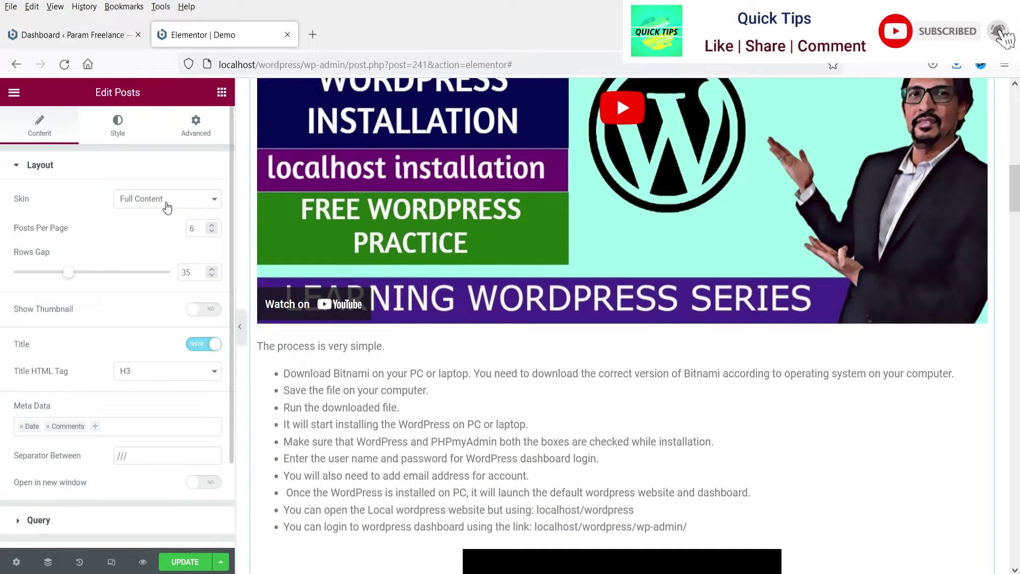
- Set the Posts widget's skin to Cards and its columns to 4
{"action": "left_click", "coordinate": [163, 200]}
{"action": "left_click", "coordinate": [156, 236]}
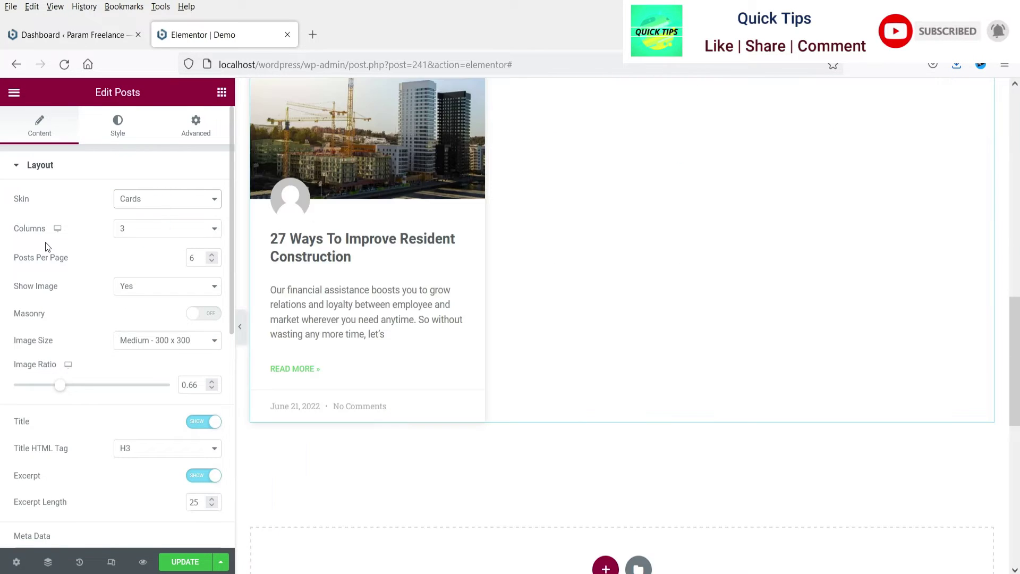
{"action": "scroll", "coordinate": [679, 293], "scroll_direction": "up", "scroll_amount": 4}
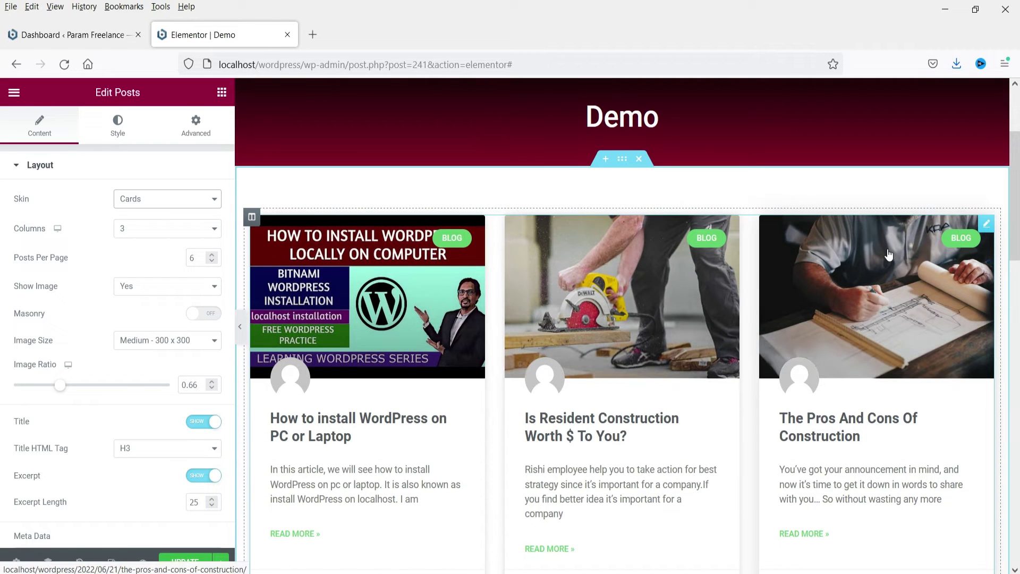
{"action": "scroll", "coordinate": [883, 258], "scroll_direction": "down", "scroll_amount": 4}
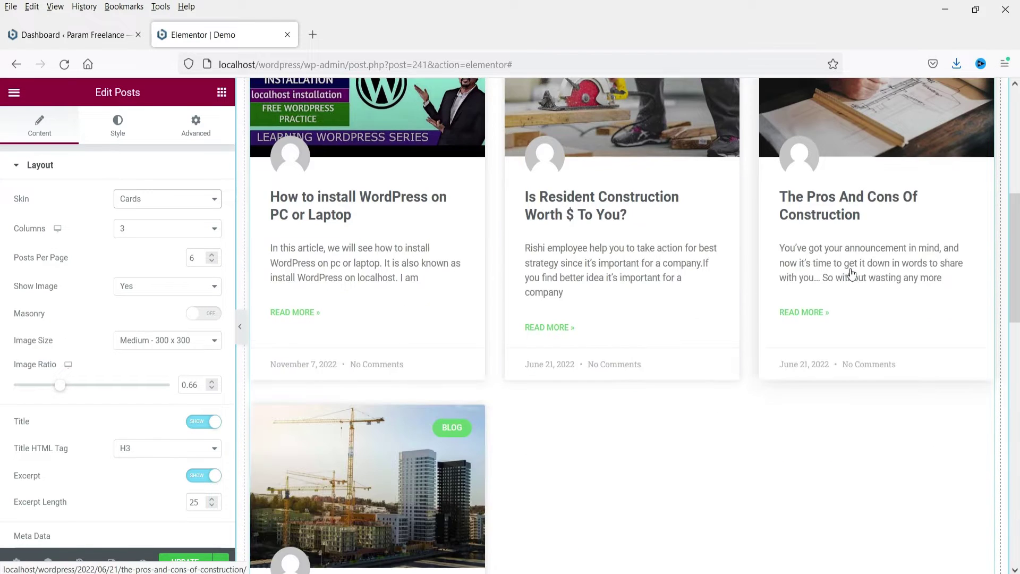
{"action": "scroll", "coordinate": [647, 428], "scroll_direction": "up", "scroll_amount": 1}
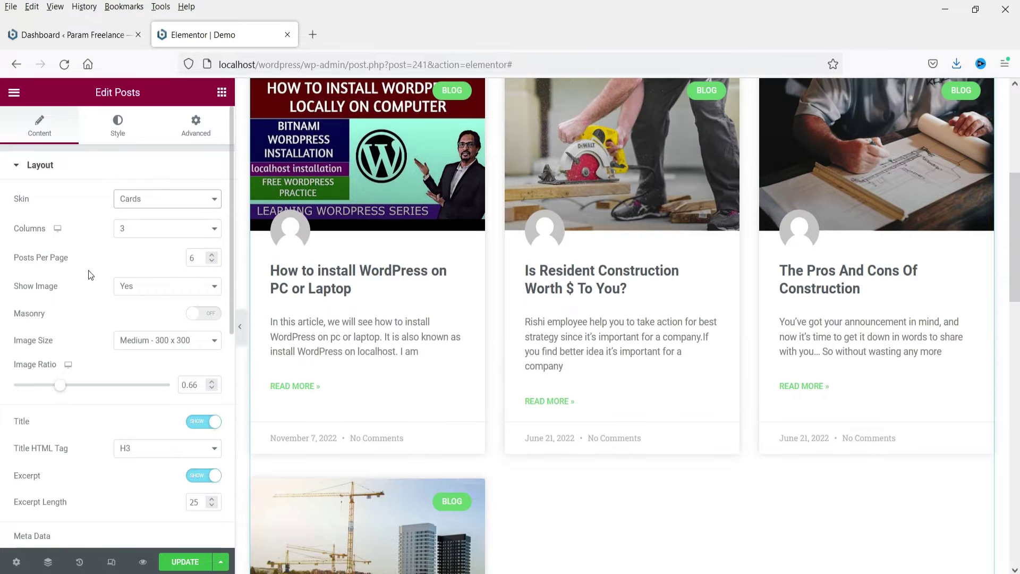
{"action": "left_click", "coordinate": [187, 235]}
{"action": "left_click", "coordinate": [166, 296]}
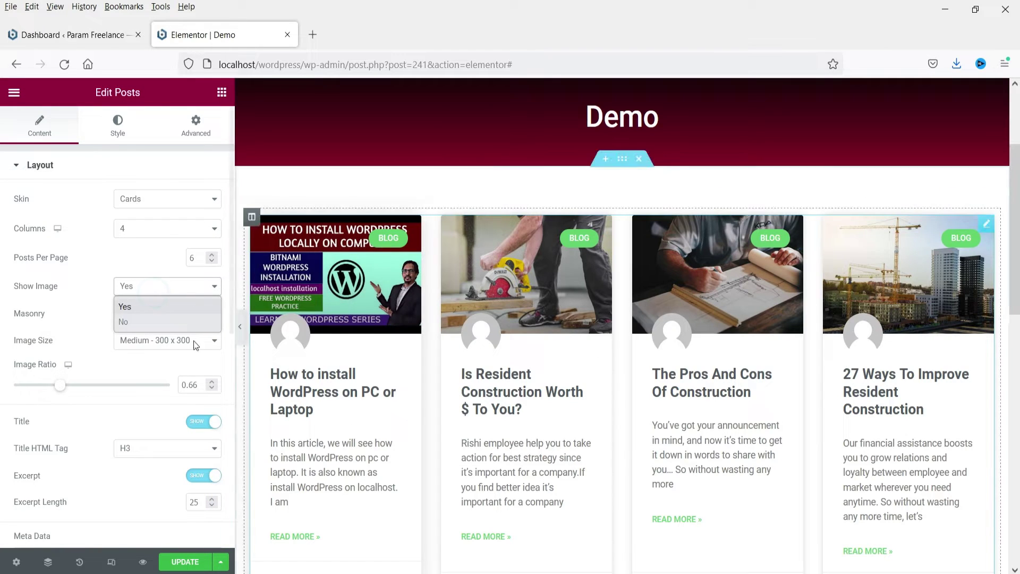
- Try hiding the post images by setting Show Image to No, and set it back to Yes
{"action": "left_click", "coordinate": [130, 322]}
{"action": "left_click", "coordinate": [152, 294]}
{"action": "left_click", "coordinate": [142, 304]}
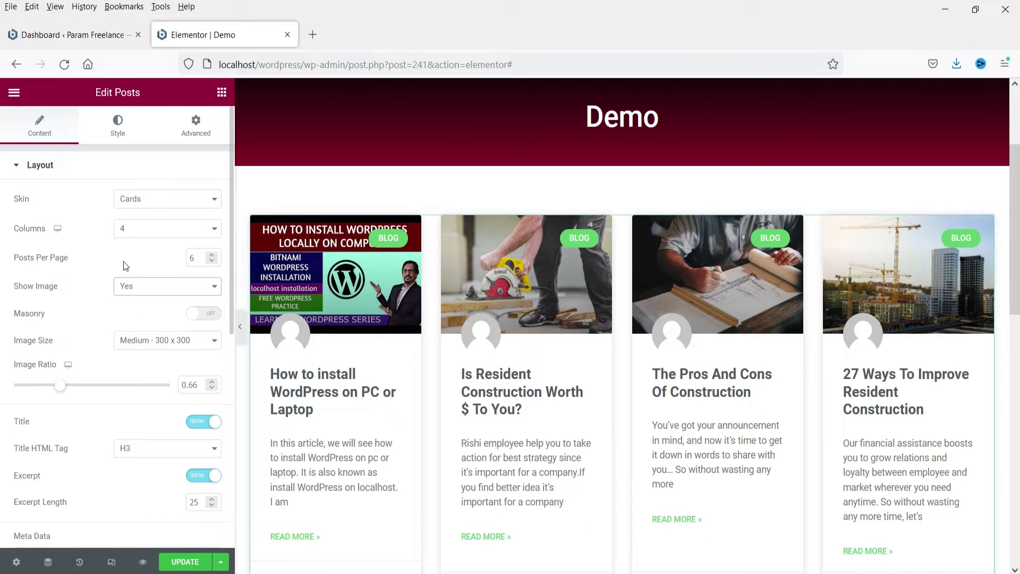
- Set the posts per page to 12, and try Masonry on before turning it back off
{"action": "double_click", "coordinate": [194, 258]}
{"action": "type", "text": "12"}
{"action": "left_click", "coordinate": [209, 314]}
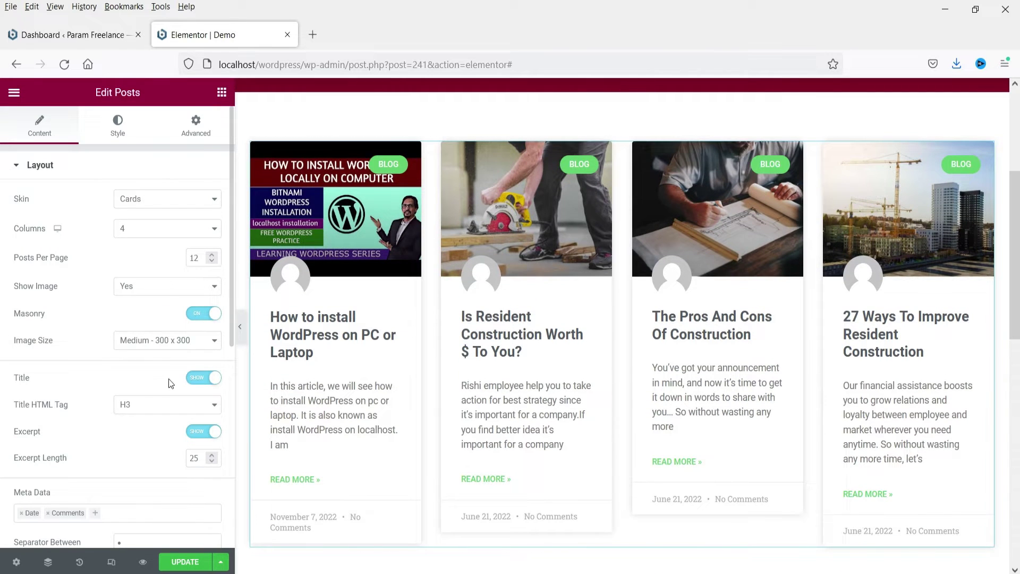
{"action": "left_click", "coordinate": [202, 315]}
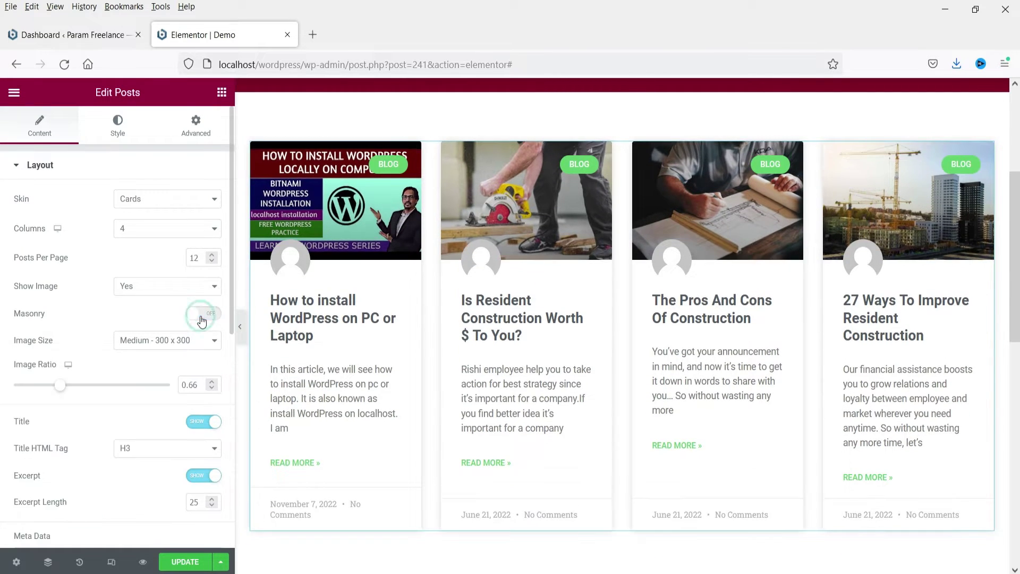
- Set the post image size to Large - 1024 x 1024 and the image ratio to 0.63
{"action": "left_click", "coordinate": [156, 343]}
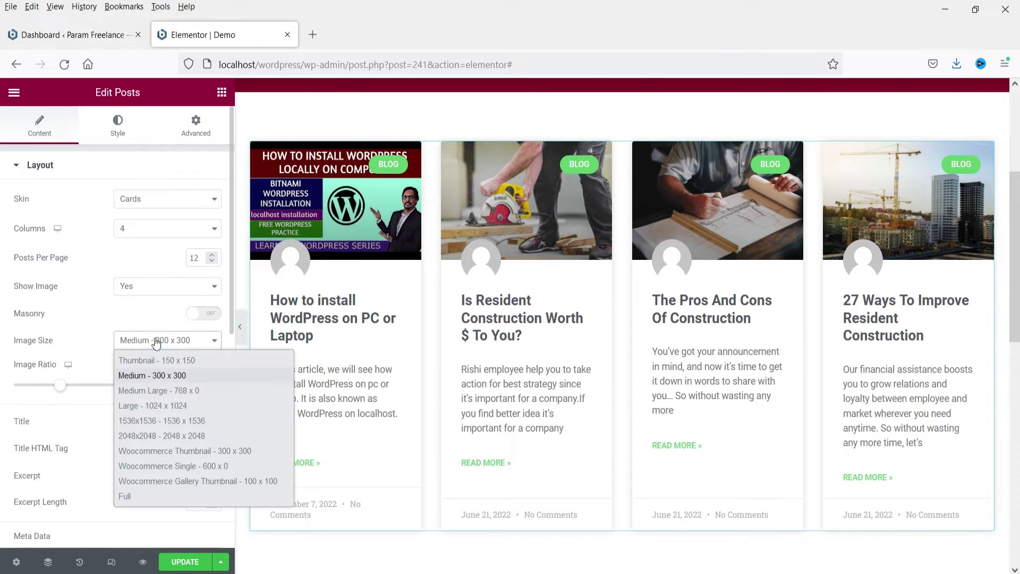
{"action": "left_click", "coordinate": [197, 405]}
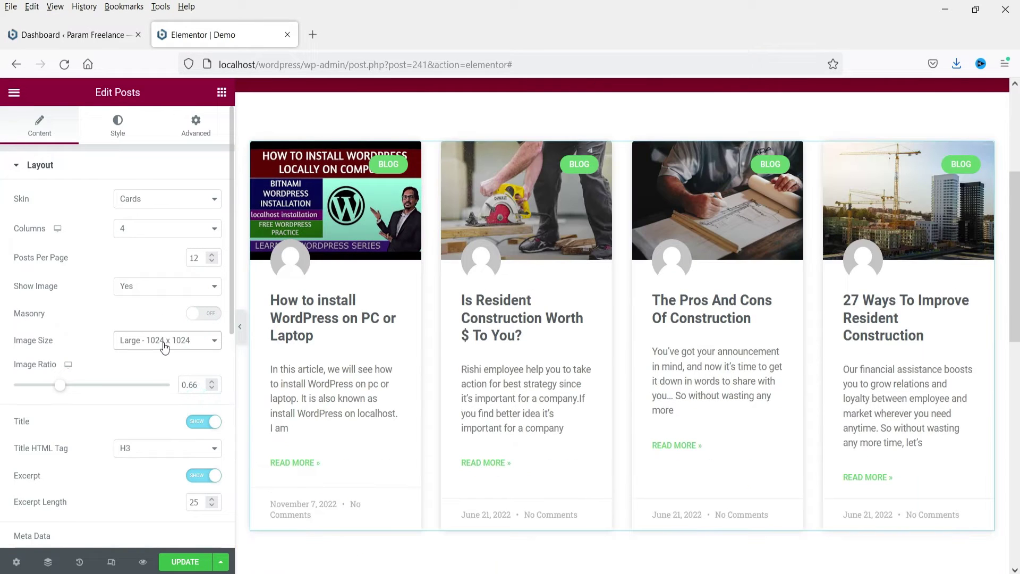
{"action": "left_click", "coordinate": [164, 345]}
{"action": "left_click", "coordinate": [164, 343]}
{"action": "scroll", "coordinate": [85, 392], "scroll_direction": "down", "scroll_amount": 3}
{"action": "left_click_drag", "start_coordinate": [60, 234], "coordinate": [58, 244]}
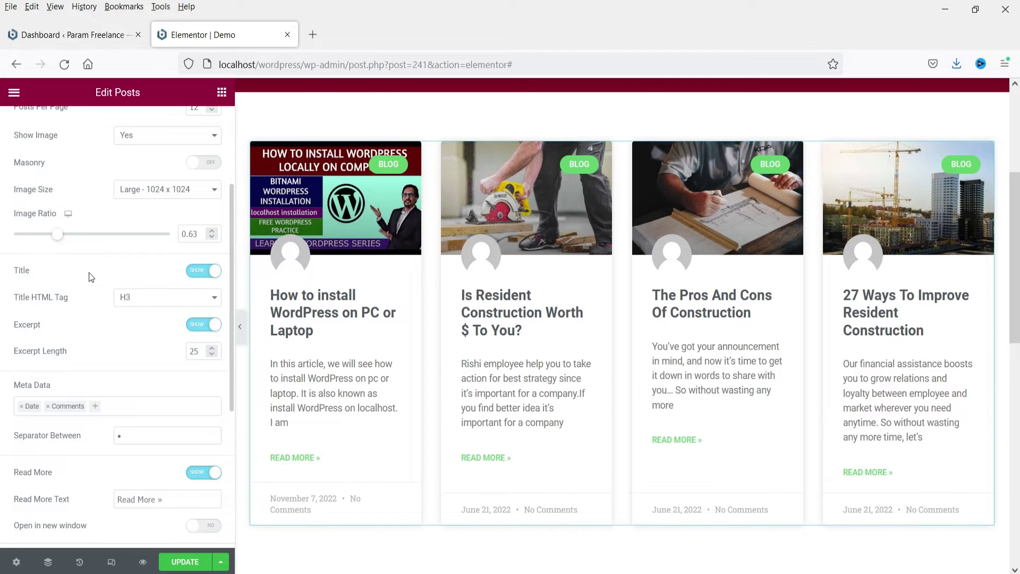
- Try hiding the post titles, show them again and review the cards
{"action": "left_click", "coordinate": [199, 272]}
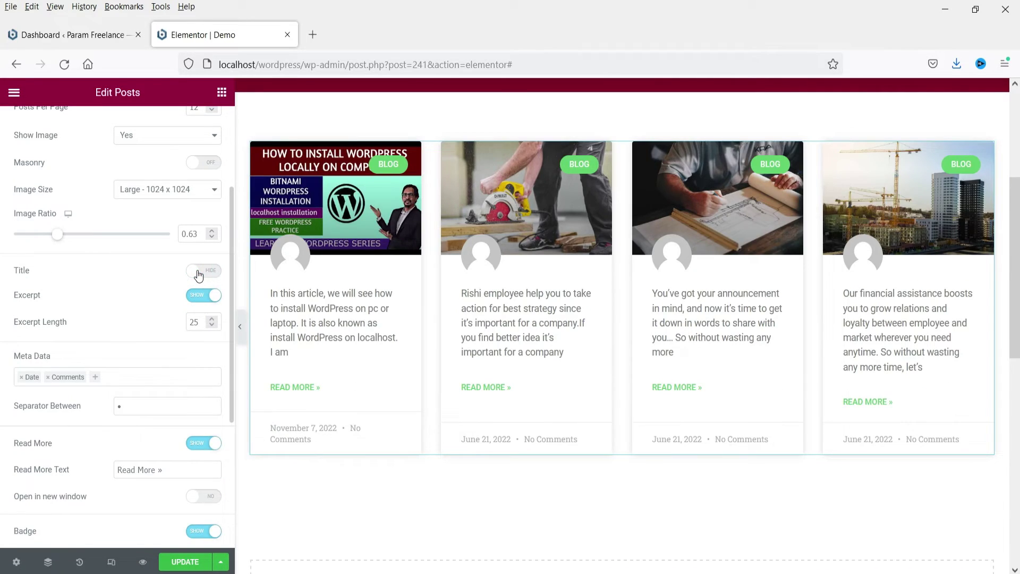
{"action": "left_click", "coordinate": [199, 272]}
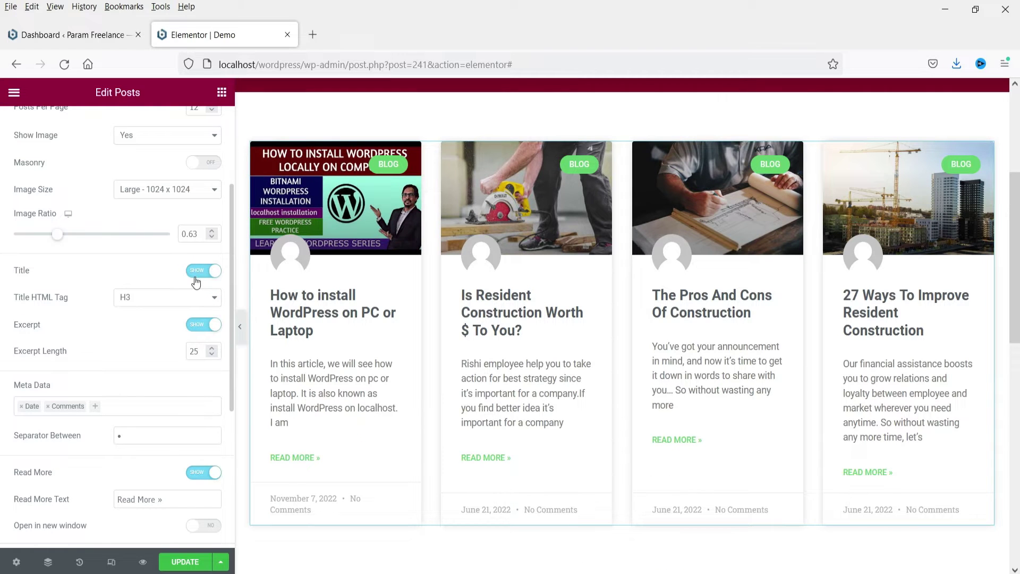
{"action": "scroll", "coordinate": [311, 336], "scroll_direction": "down", "scroll_amount": 3}
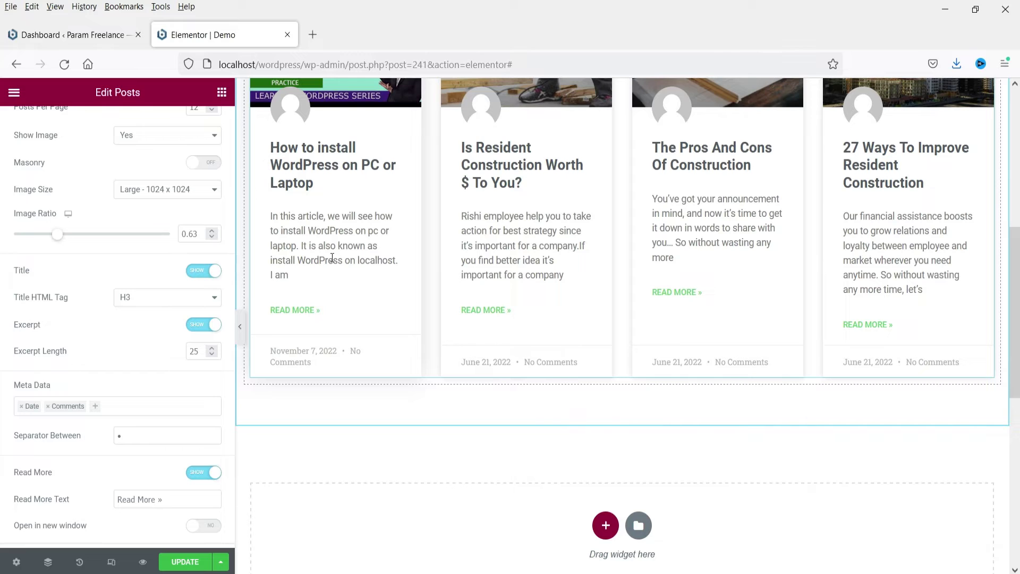
- Remove Comments from the posts' meta data and look through the other available meta data options
{"action": "scroll", "coordinate": [114, 345], "scroll_direction": "down", "scroll_amount": 2}
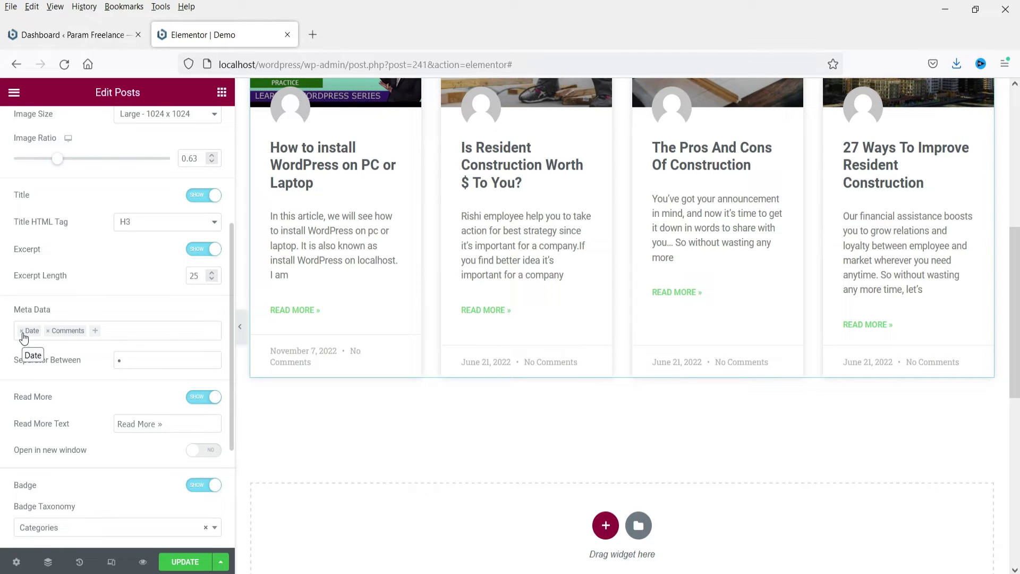
{"action": "left_click", "coordinate": [47, 331]}
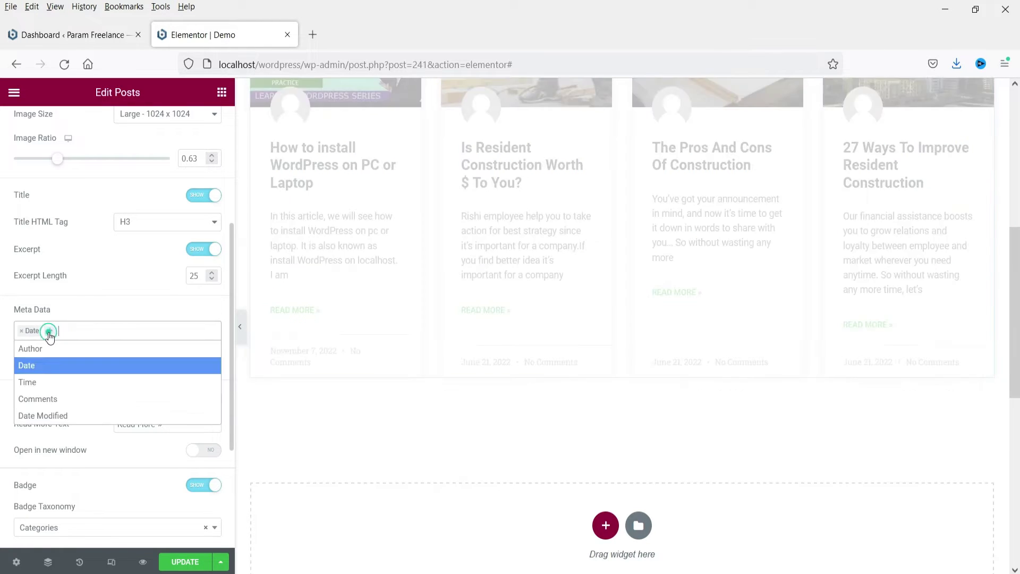
{"action": "left_click", "coordinate": [107, 310]}
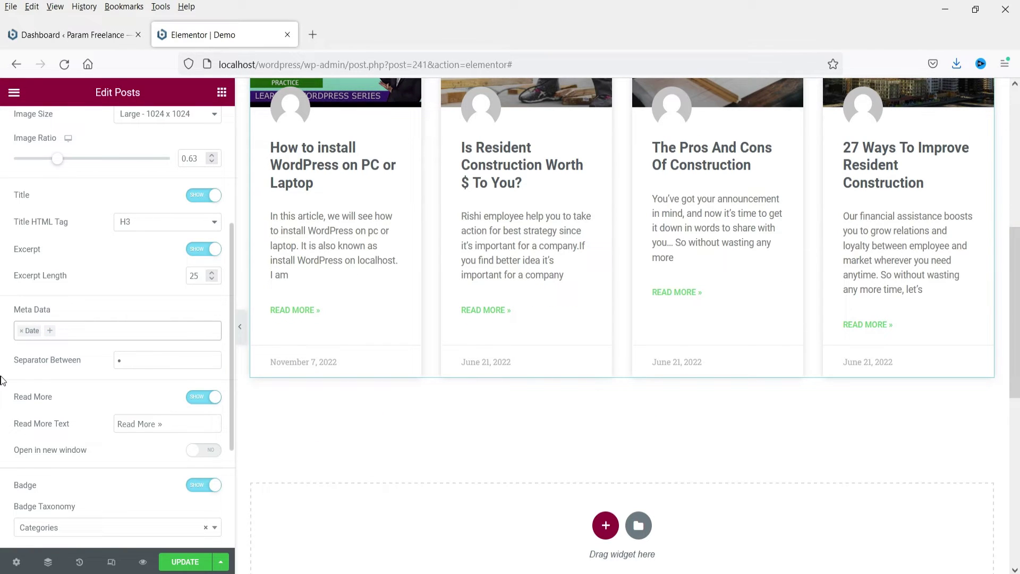
{"action": "left_click", "coordinate": [52, 332]}
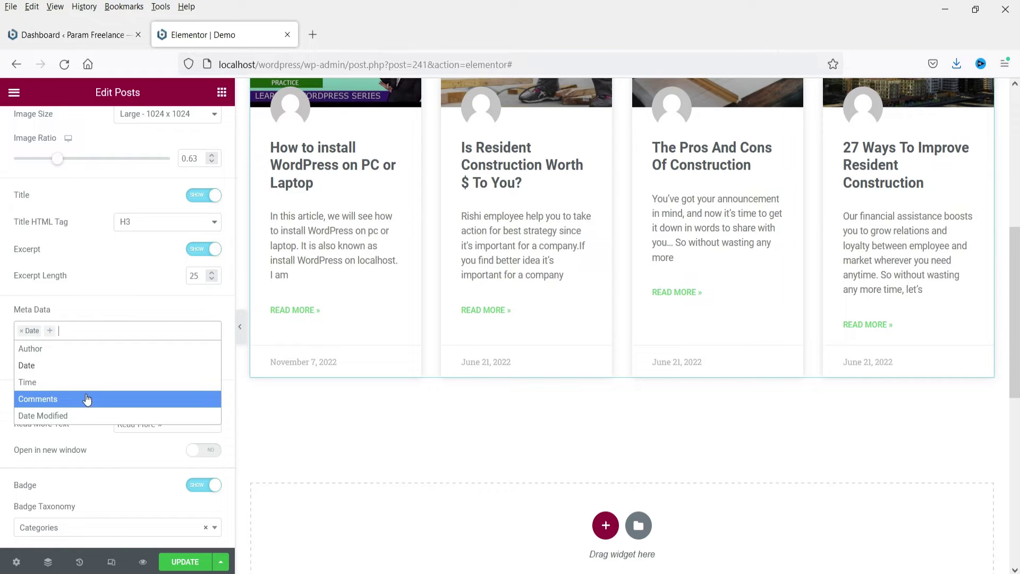
{"action": "left_click", "coordinate": [97, 308]}
{"action": "left_click", "coordinate": [44, 331]}
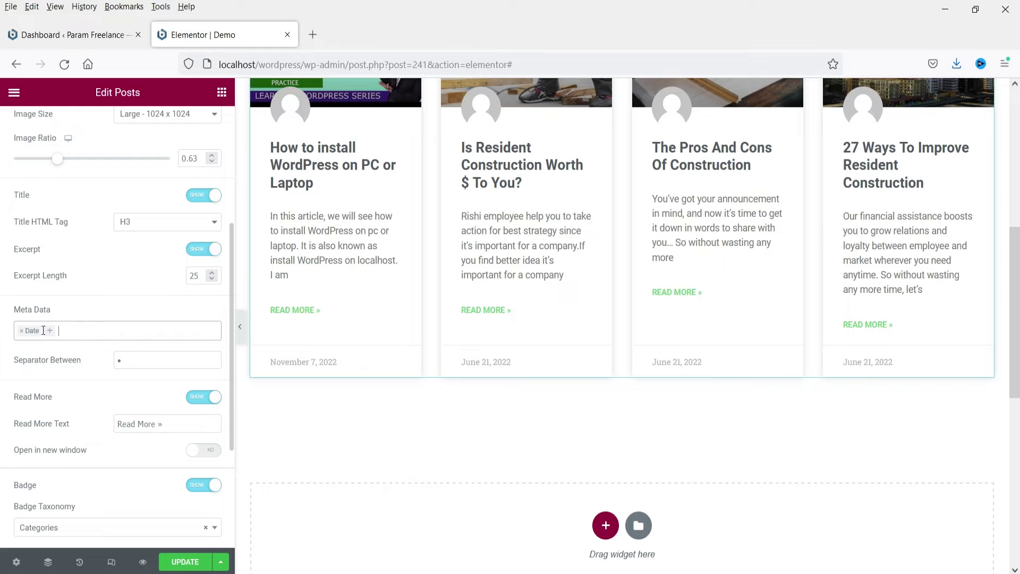
- Try hiding the Read More links on the post cards and show them again
{"action": "scroll", "coordinate": [80, 361], "scroll_direction": "down", "scroll_amount": 3}
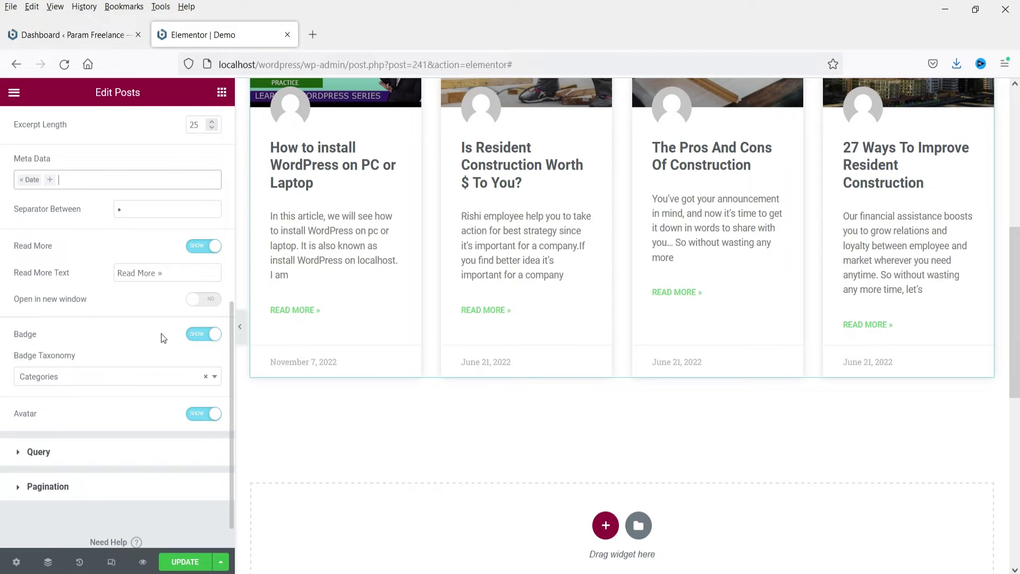
{"action": "left_click", "coordinate": [189, 249]}
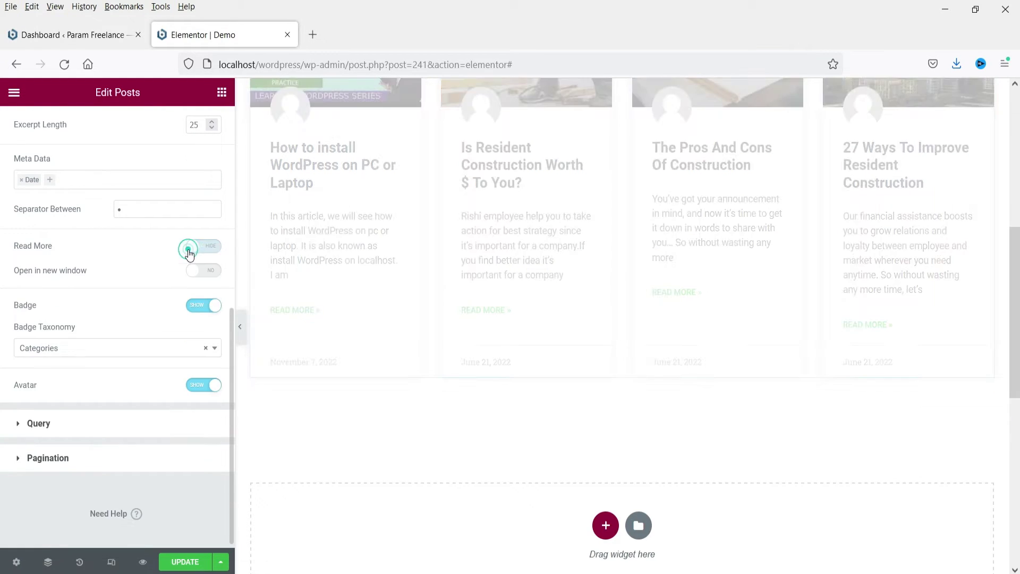
{"action": "left_click", "coordinate": [190, 251]}
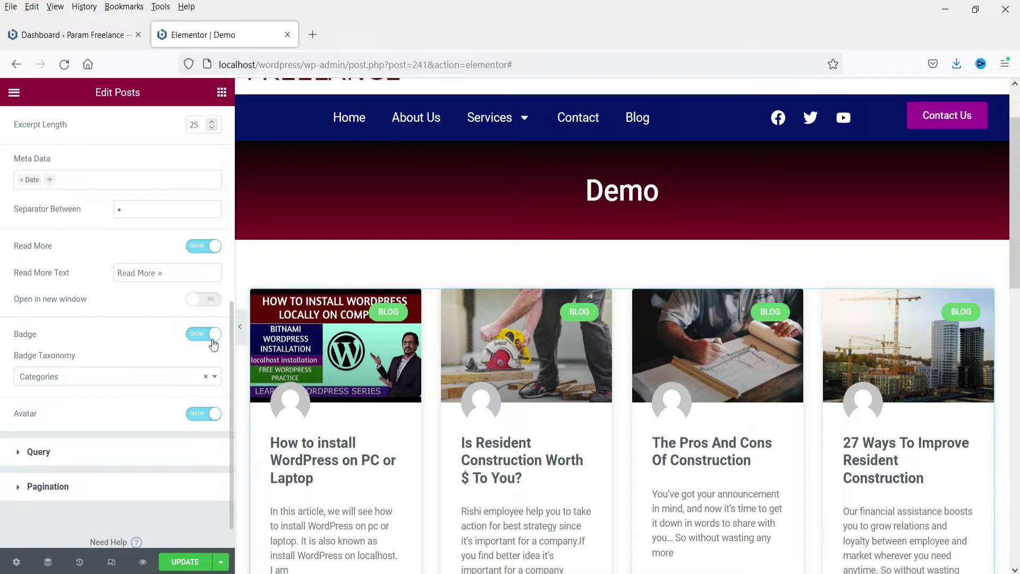
- Try hiding the post badges, show them again and look through the badge taxonomy options
{"action": "left_click", "coordinate": [198, 338]}
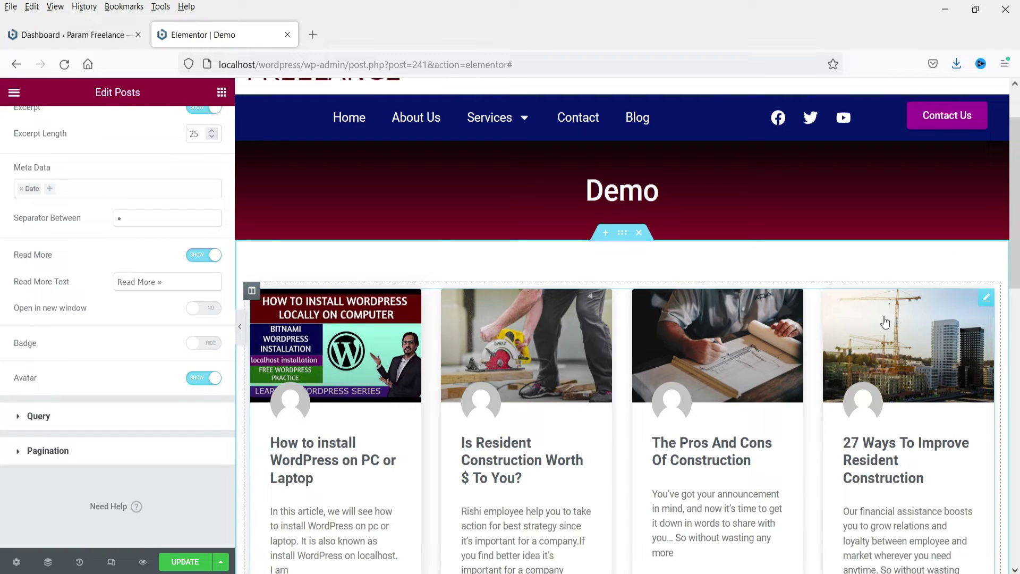
{"action": "left_click", "coordinate": [205, 342]}
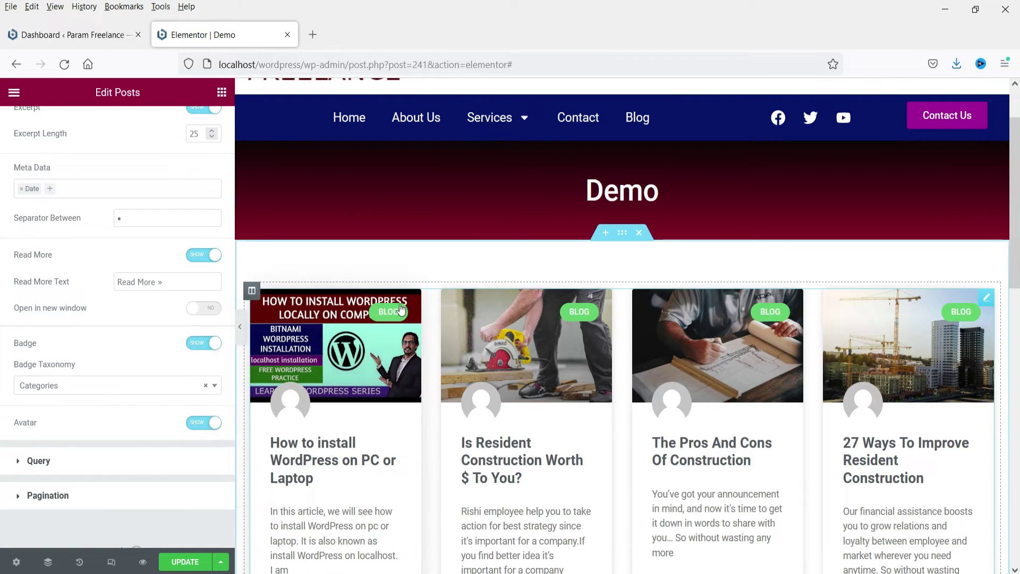
{"action": "left_click", "coordinate": [75, 386]}
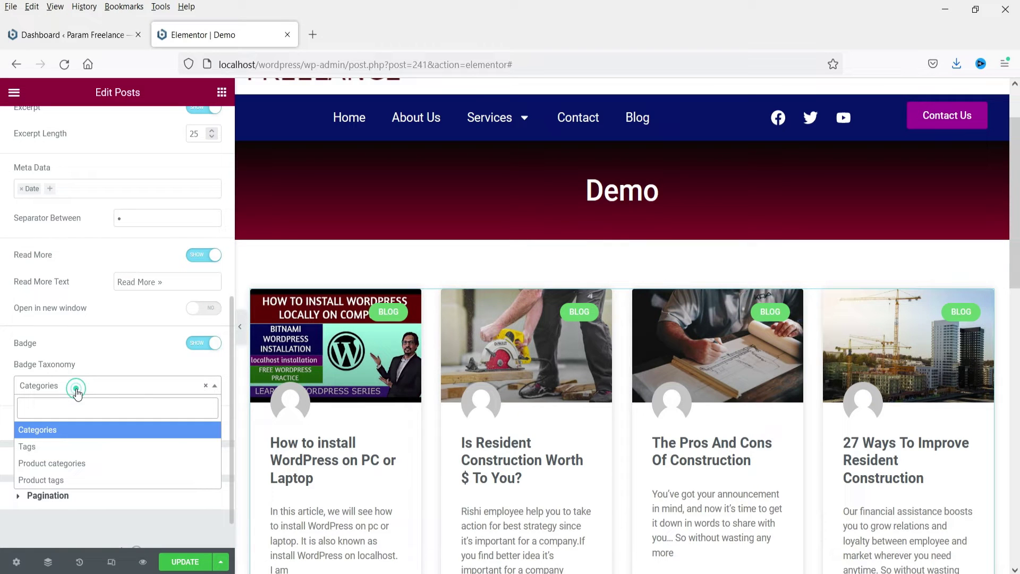
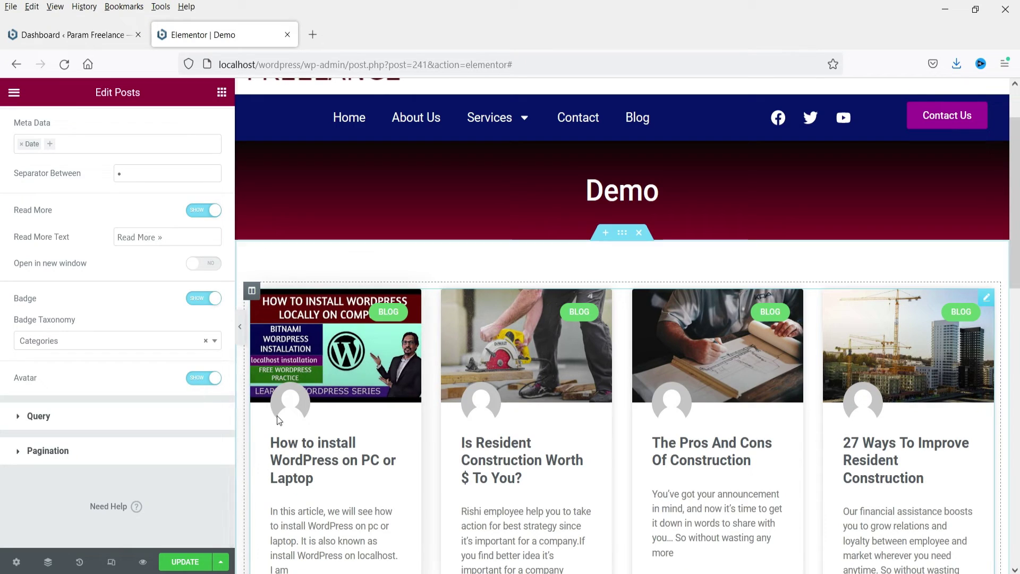
- Try Products as the query source, review the product cards and switch the source back to Posts
{"action": "left_click", "coordinate": [85, 416]}
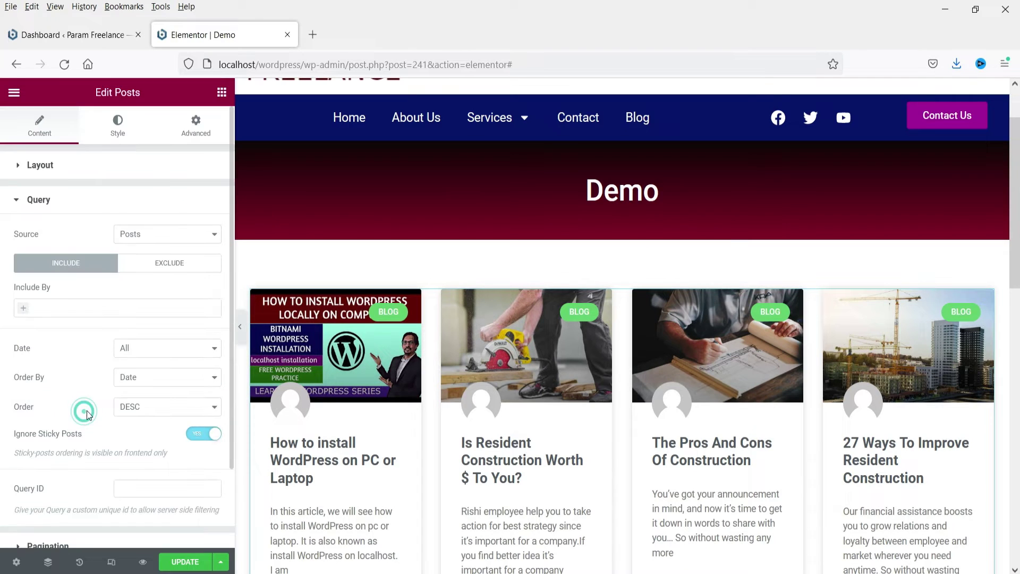
{"action": "left_click", "coordinate": [168, 238]}
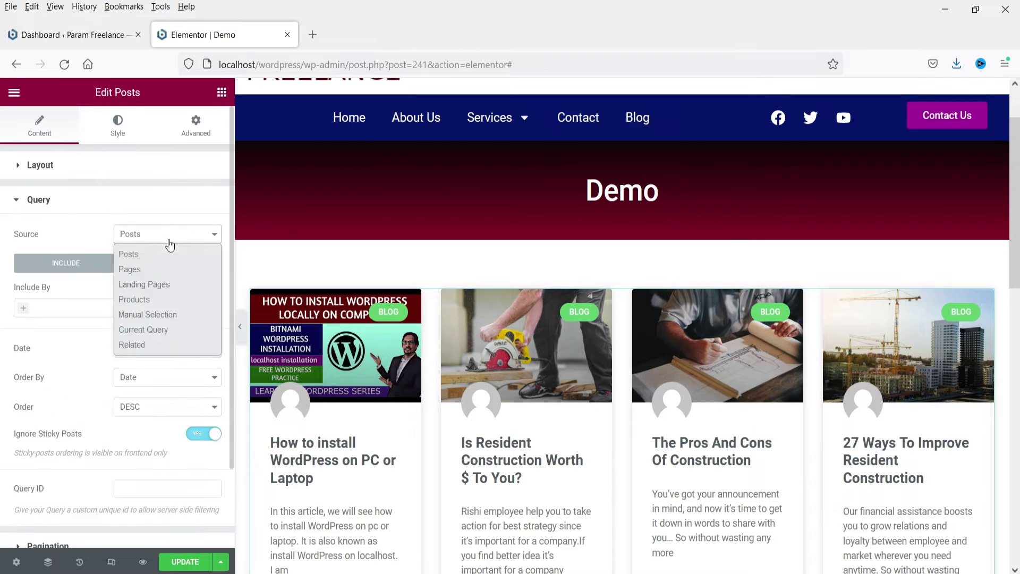
{"action": "left_click", "coordinate": [134, 300]}
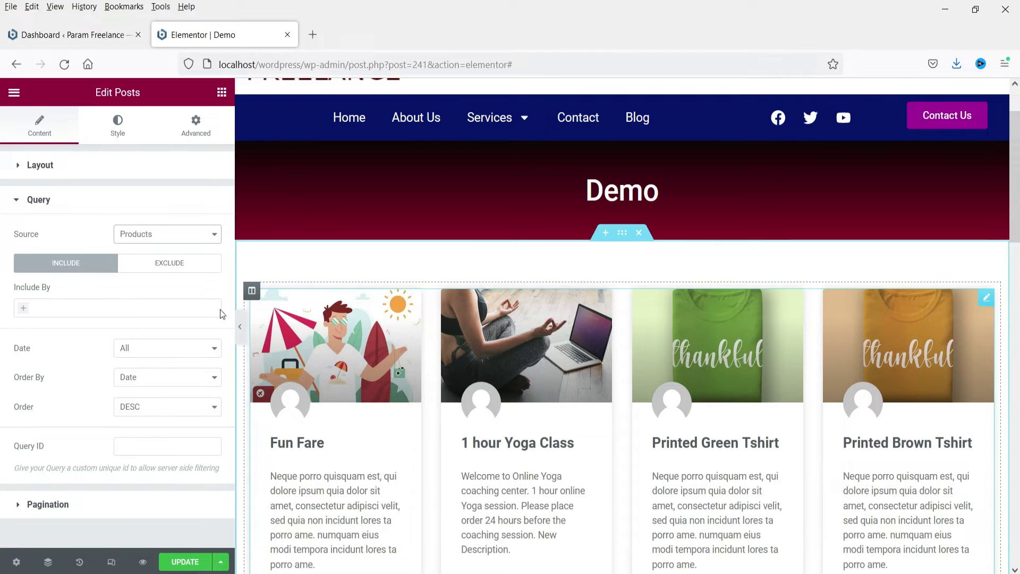
{"action": "scroll", "coordinate": [862, 361], "scroll_direction": "down", "scroll_amount": 8}
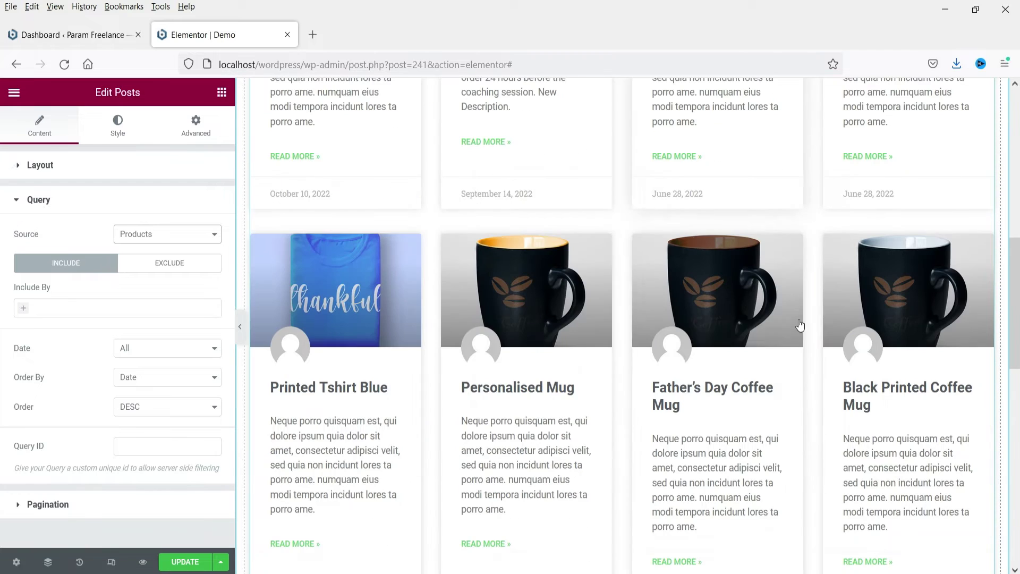
{"action": "scroll", "coordinate": [444, 346], "scroll_direction": "up", "scroll_amount": 5}
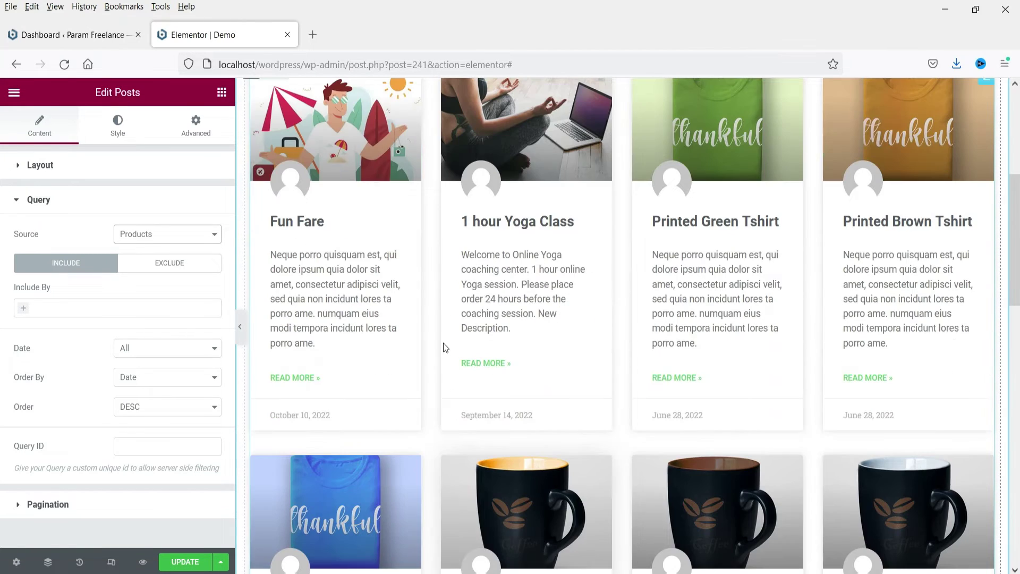
{"action": "left_click", "coordinate": [168, 235]}
{"action": "left_click", "coordinate": [155, 256]}
{"action": "left_click", "coordinate": [167, 235]}
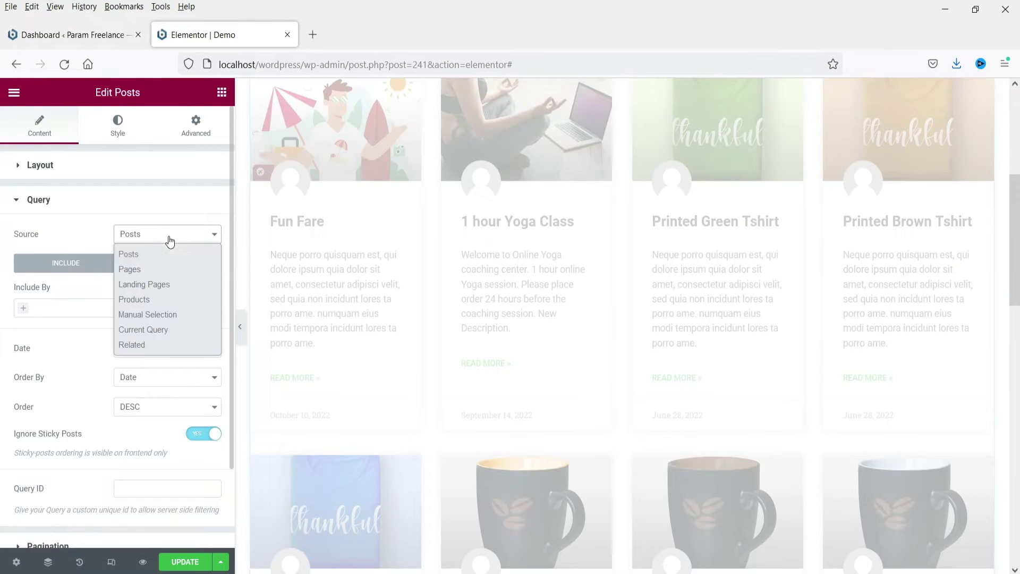
{"action": "left_click", "coordinate": [163, 254]}
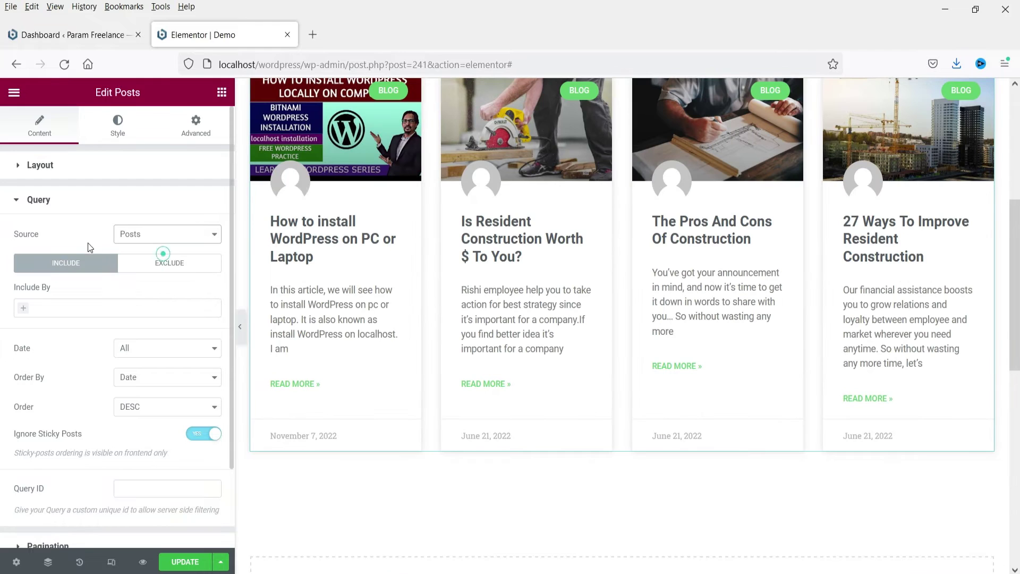
- Look through the query's Include By options and its date and ordering settings
{"action": "left_click", "coordinate": [39, 310]}
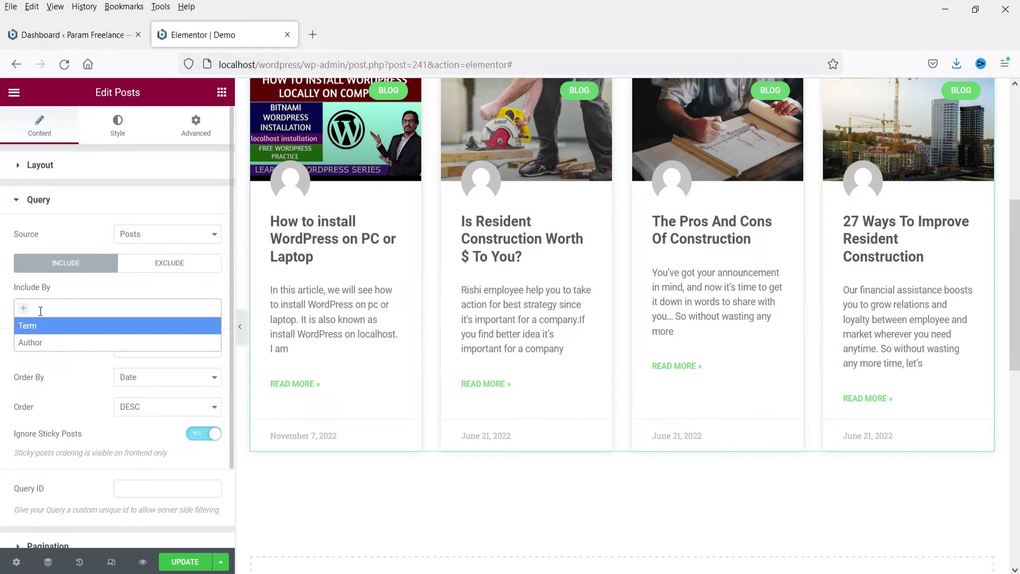
{"action": "left_click", "coordinate": [89, 289]}
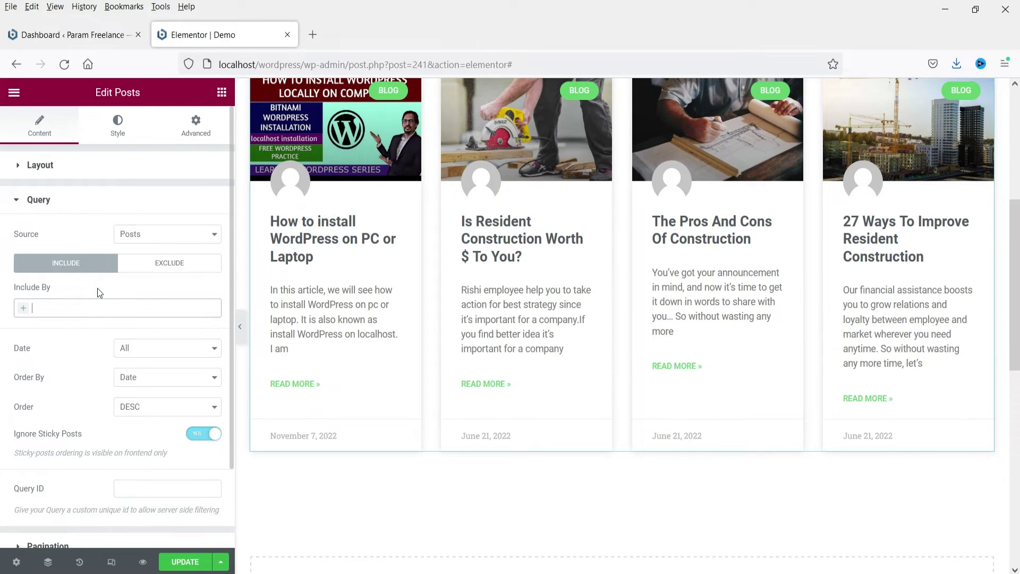
{"action": "scroll", "coordinate": [47, 344], "scroll_direction": "down", "scroll_amount": 3}
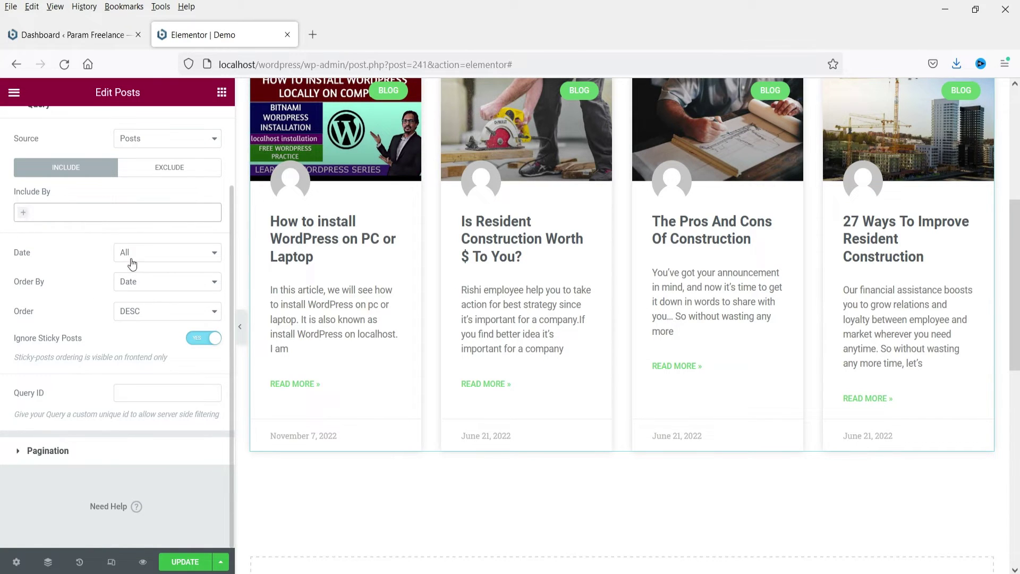
- Try Previous/Next pagination for the posts and set the pagination back to None
{"action": "left_click", "coordinate": [60, 453]}
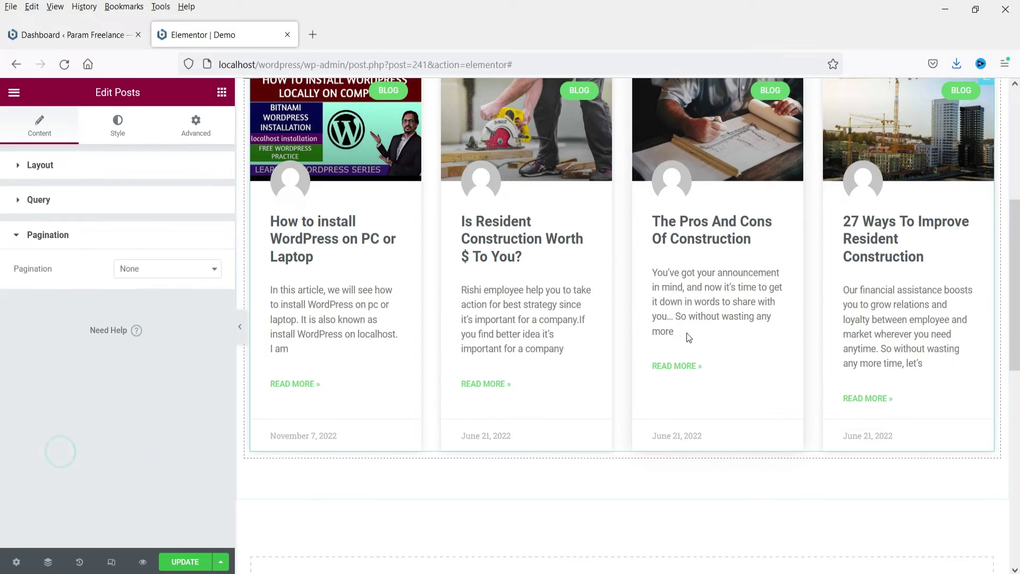
{"action": "scroll", "coordinate": [347, 289], "scroll_direction": "down", "scroll_amount": 4}
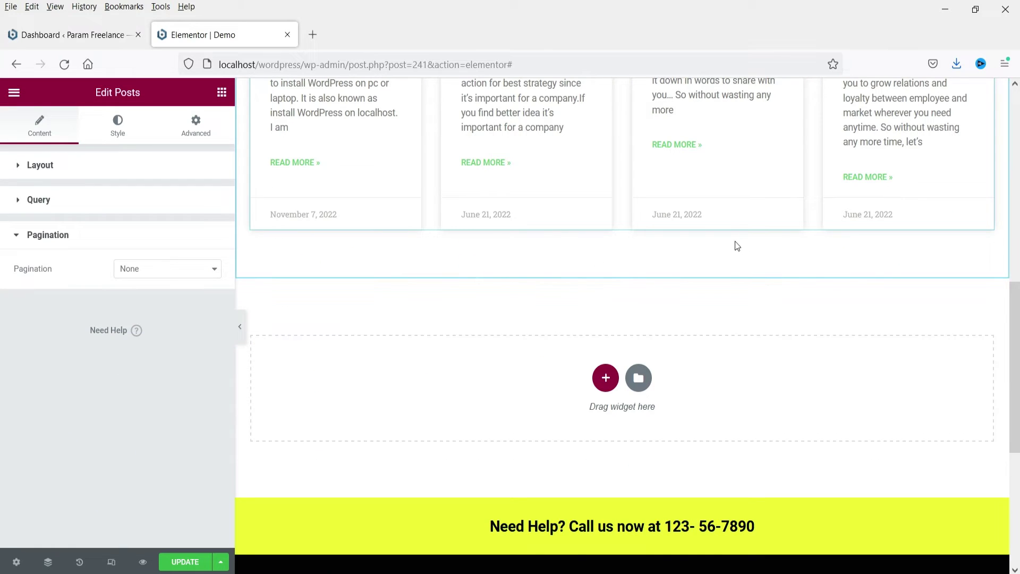
{"action": "left_click", "coordinate": [166, 268]}
{"action": "left_click", "coordinate": [163, 289]}
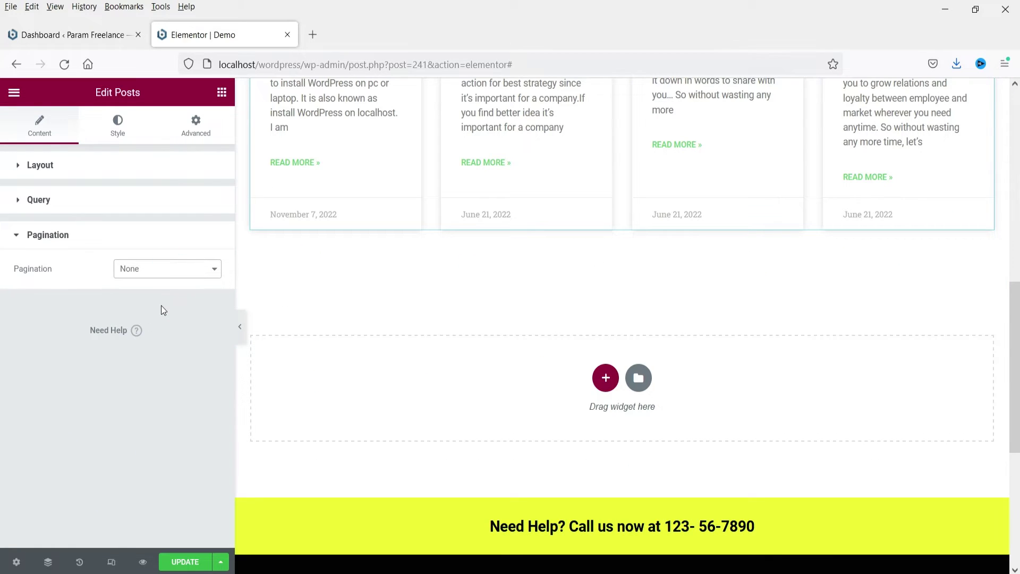
{"action": "left_click", "coordinate": [161, 306]}
{"action": "key", "text": "Down"}
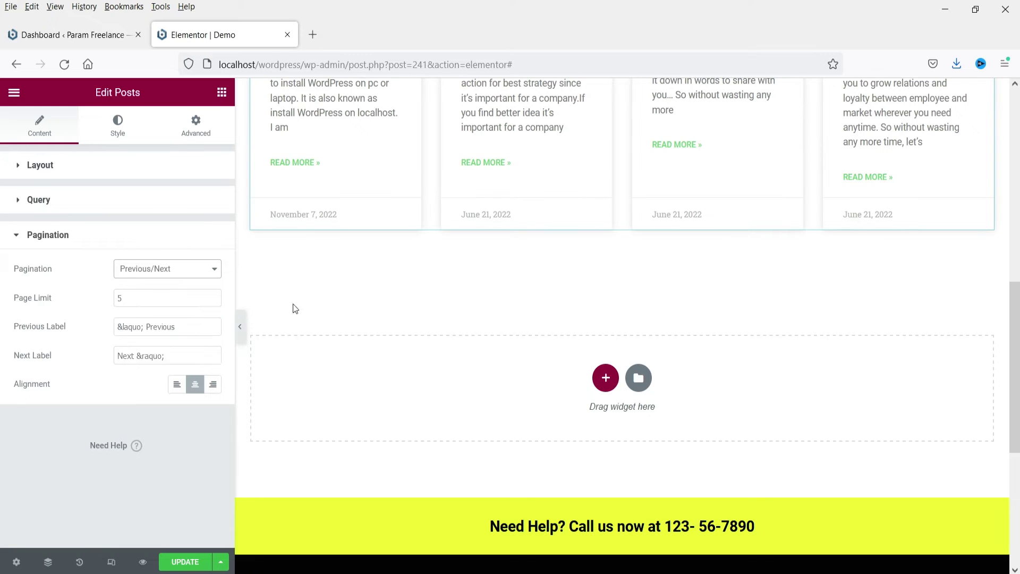
{"action": "left_click", "coordinate": [170, 269]}
{"action": "left_click", "coordinate": [166, 287]}
- Set the columns gap in the posts' layout style to 15
{"action": "left_click", "coordinate": [117, 137]}
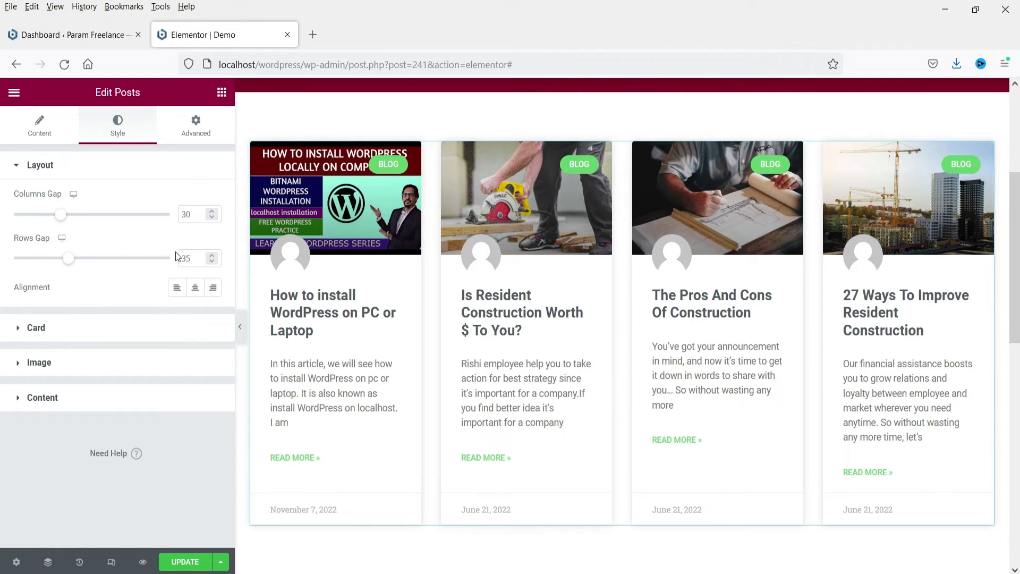
{"action": "left_click", "coordinate": [185, 215]}
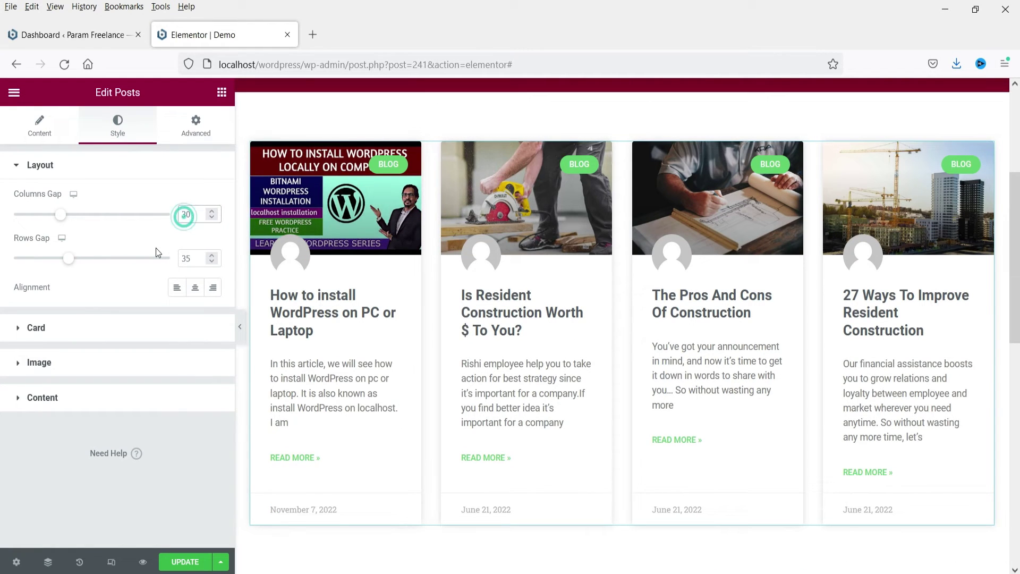
{"action": "type", "text": "15"}
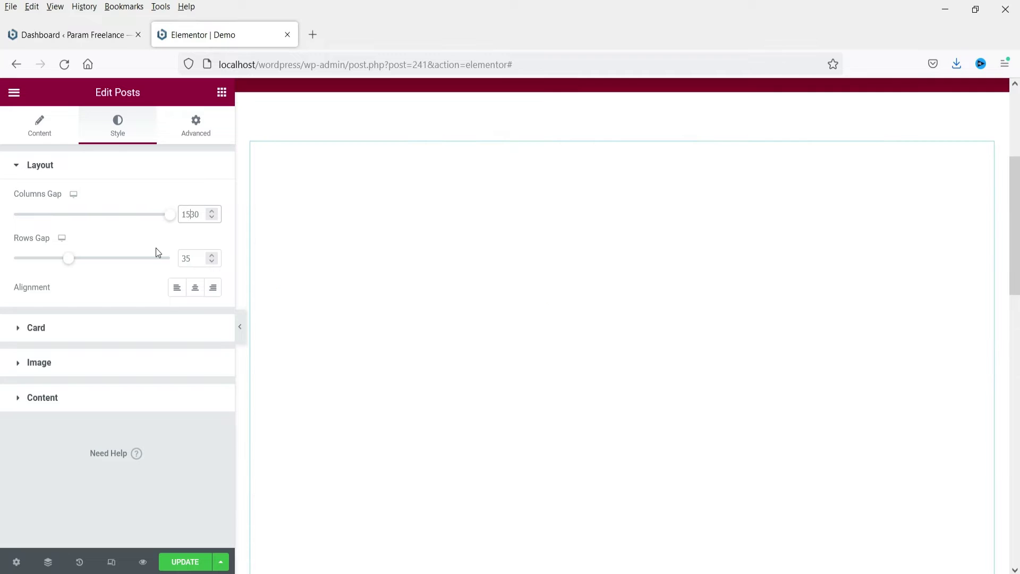
{"action": "key", "text": "Delete"}
{"action": "key", "text": "Delete"}
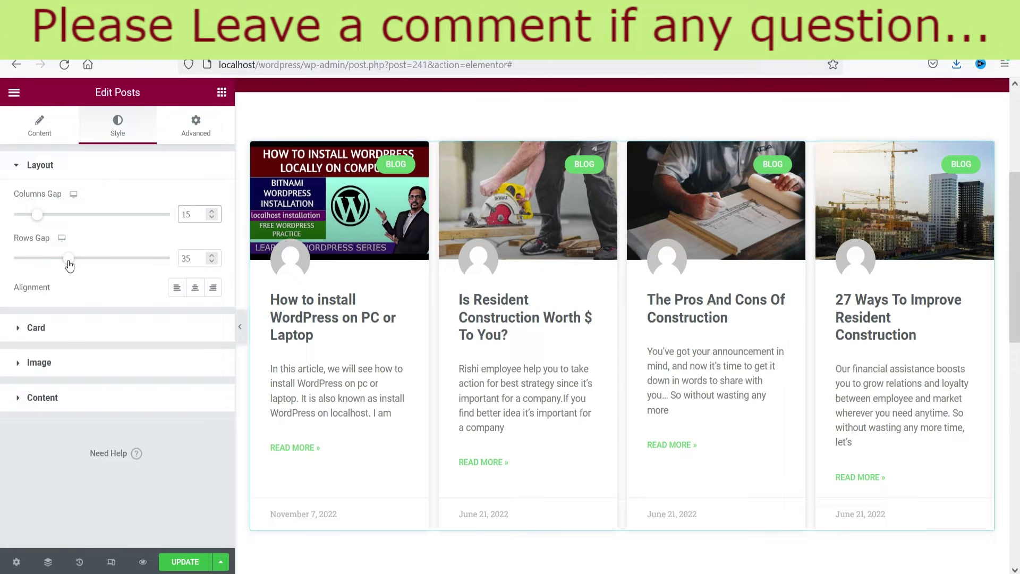
- Try the global Primary color as the card background and reset it to no color
{"action": "left_click", "coordinate": [69, 329]}
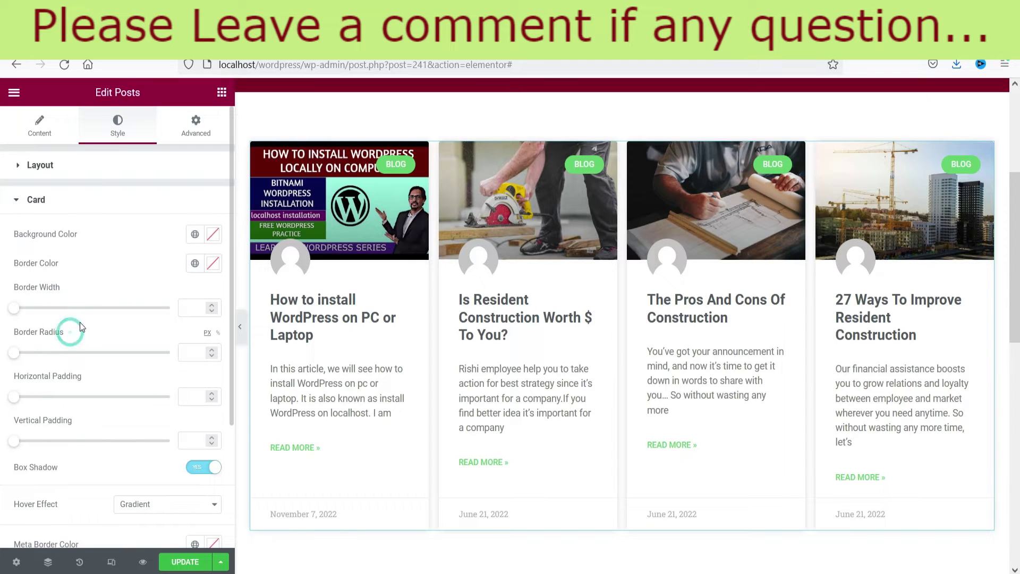
{"action": "left_click", "coordinate": [195, 234]}
{"action": "left_click", "coordinate": [87, 295]}
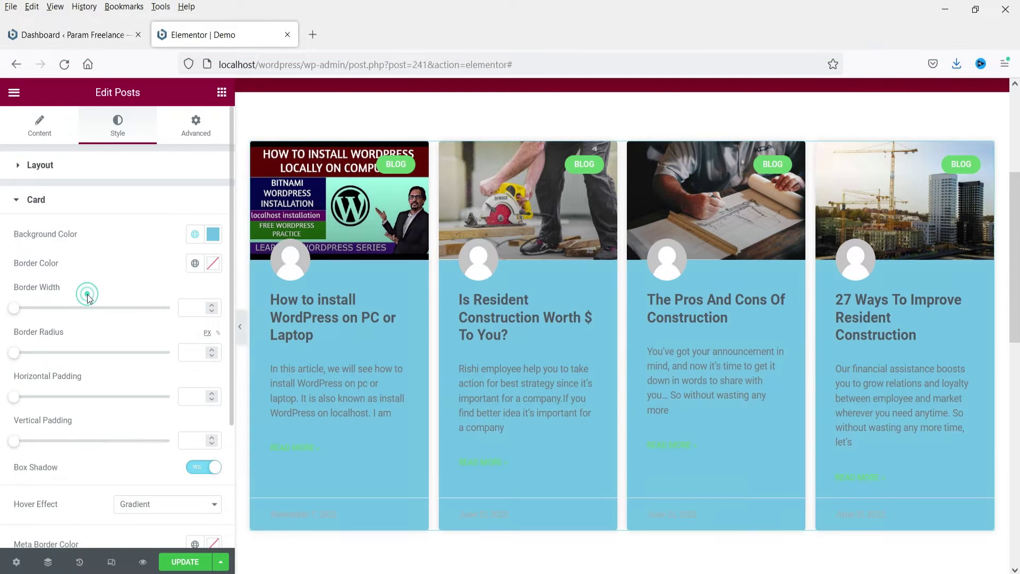
{"action": "left_click", "coordinate": [212, 234]}
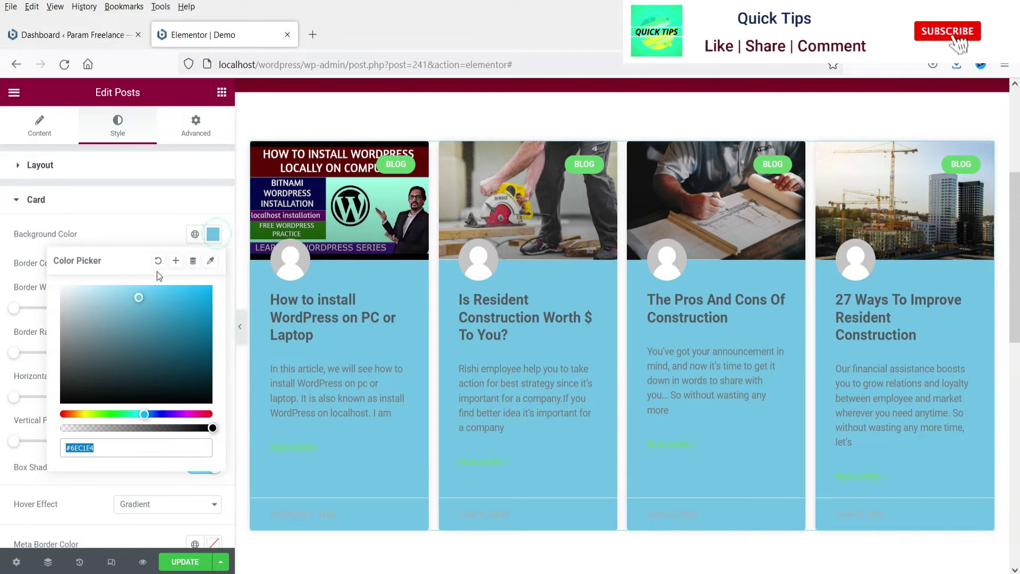
{"action": "left_click", "coordinate": [158, 260]}
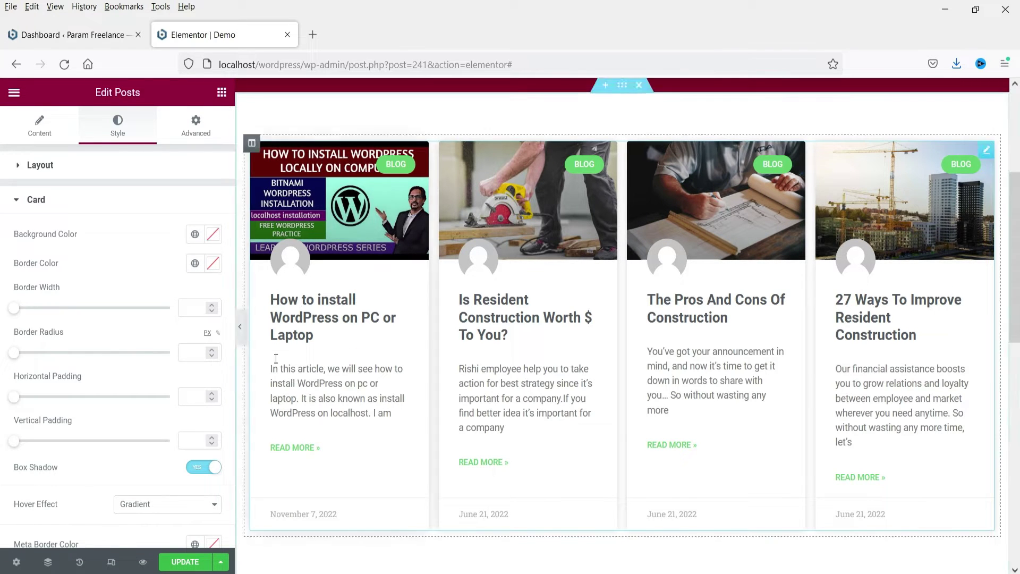
- Set the card background color to the global black
{"action": "scroll", "coordinate": [92, 402], "scroll_direction": "down", "scroll_amount": 3}
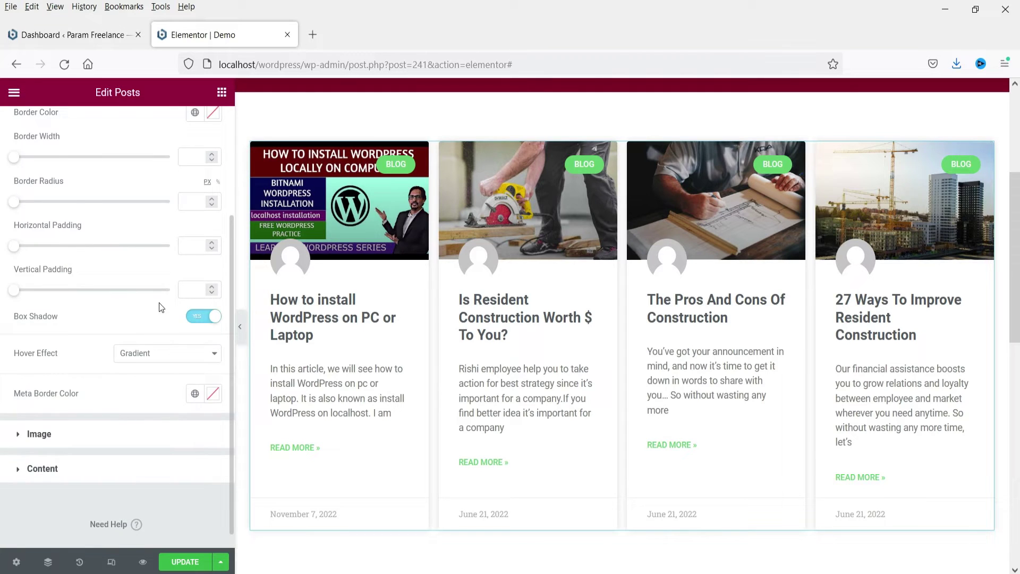
{"action": "scroll", "coordinate": [159, 307], "scroll_direction": "up", "scroll_amount": 2}
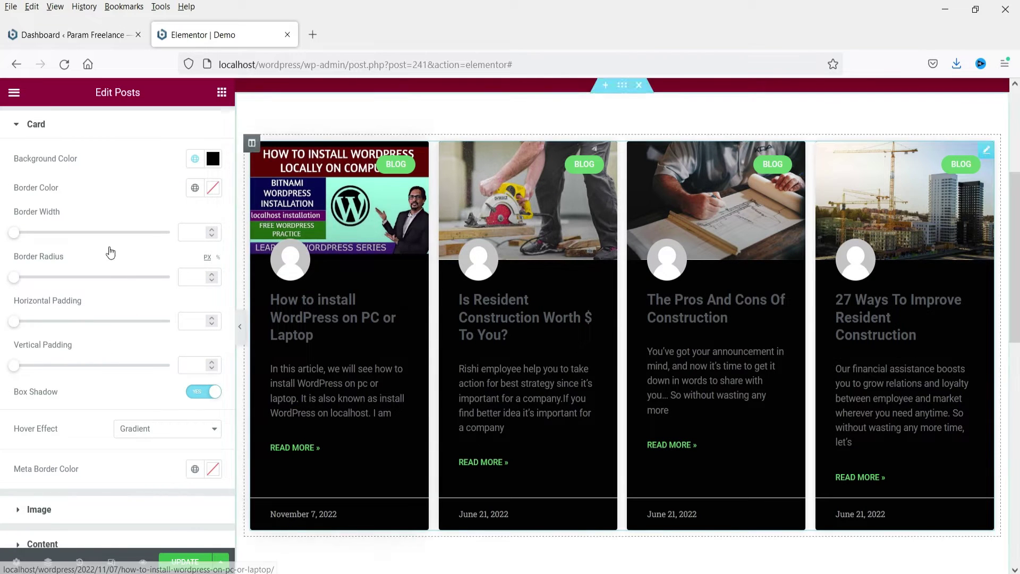
- Set the post title color in the content style to the global white
{"action": "scroll", "coordinate": [104, 396], "scroll_direction": "down", "scroll_amount": 2}
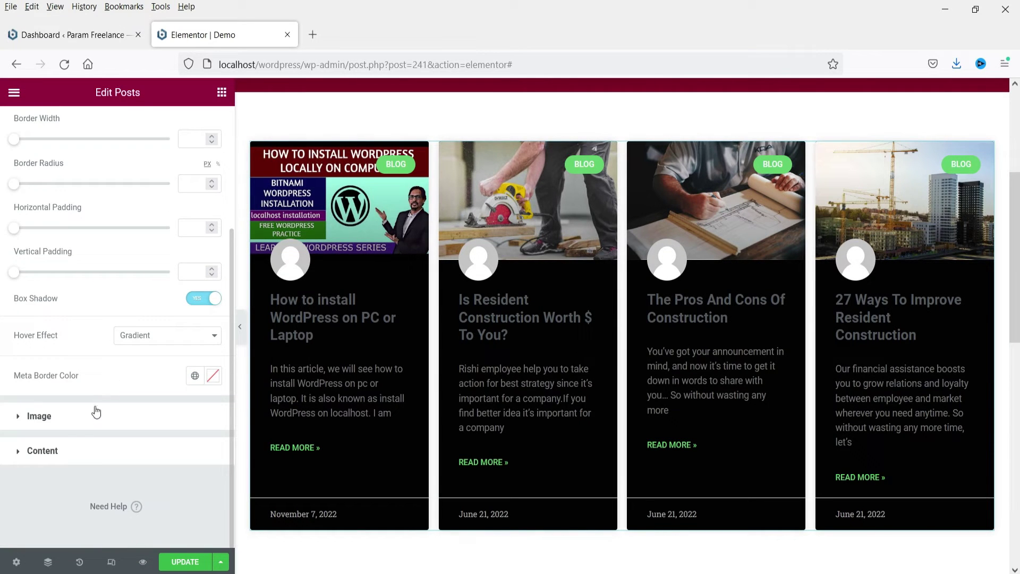
{"action": "left_click", "coordinate": [78, 453]}
{"action": "scroll", "coordinate": [161, 295], "scroll_direction": "down", "scroll_amount": 4}
{"action": "left_click", "coordinate": [195, 171]}
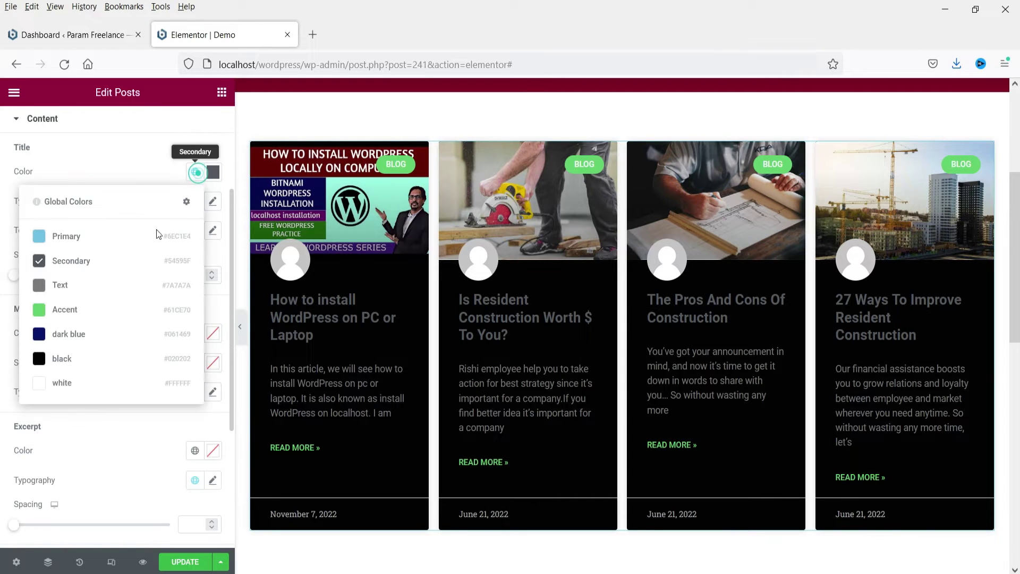
{"action": "left_click", "coordinate": [80, 382]}
- Set the post meta color to the global Accent color
{"action": "left_click", "coordinate": [195, 334]}
{"action": "left_click", "coordinate": [91, 472]}
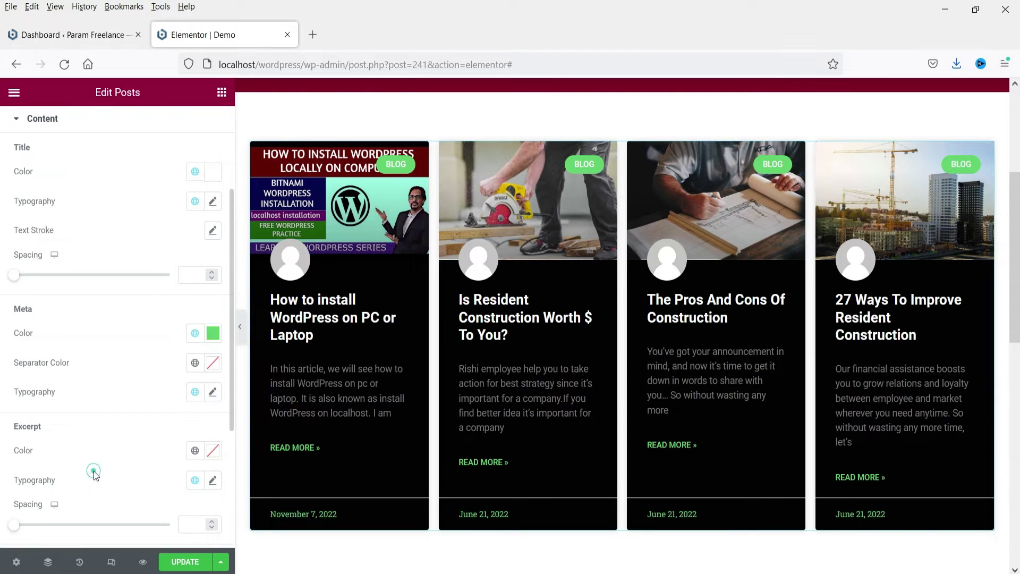
{"action": "scroll", "coordinate": [120, 326], "scroll_direction": "down", "scroll_amount": 4}
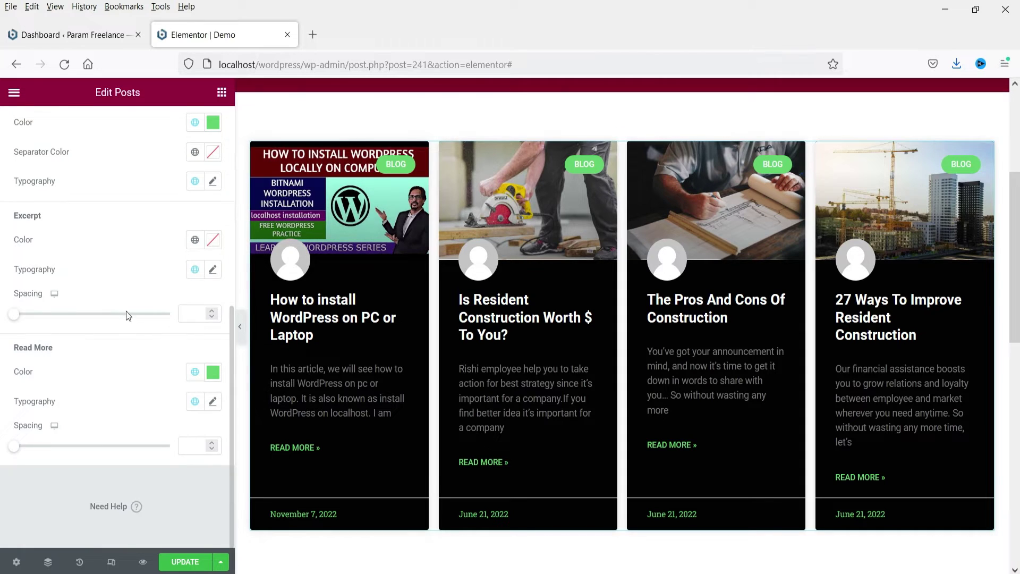
- Set the post excerpt color in the content style to the global white
{"action": "left_click", "coordinate": [195, 240]}
{"action": "left_click", "coordinate": [76, 452]}
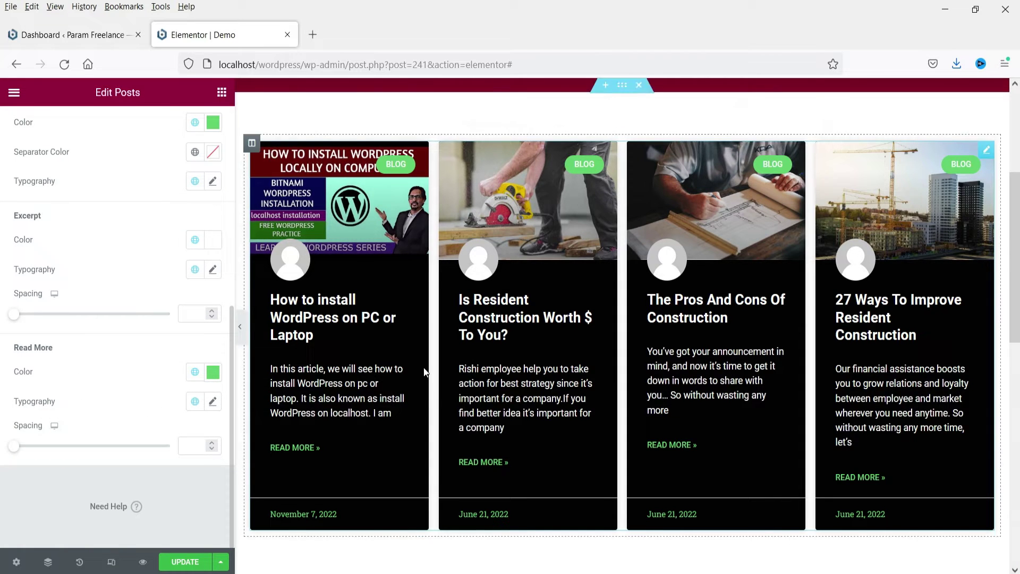
{"action": "scroll", "coordinate": [877, 325], "scroll_direction": "up", "scroll_amount": 3}
{"action": "scroll", "coordinate": [984, 326], "scroll_direction": "down", "scroll_amount": 3}
{"action": "scroll", "coordinate": [108, 186], "scroll_direction": "up", "scroll_amount": 5}
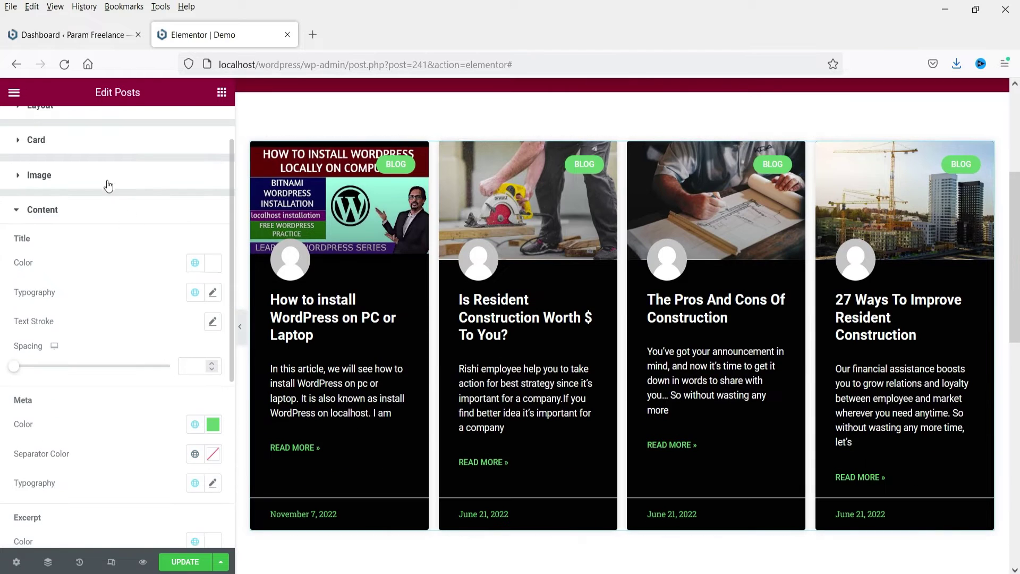
{"action": "left_click", "coordinate": [81, 207]}
{"action": "left_click", "coordinate": [200, 131]}
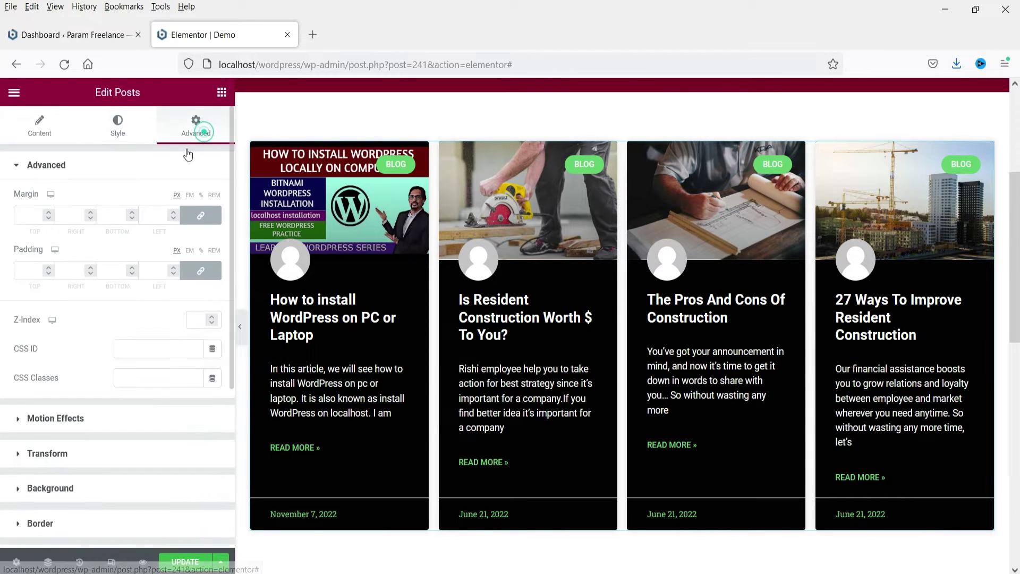
{"action": "left_click", "coordinate": [39, 127]}
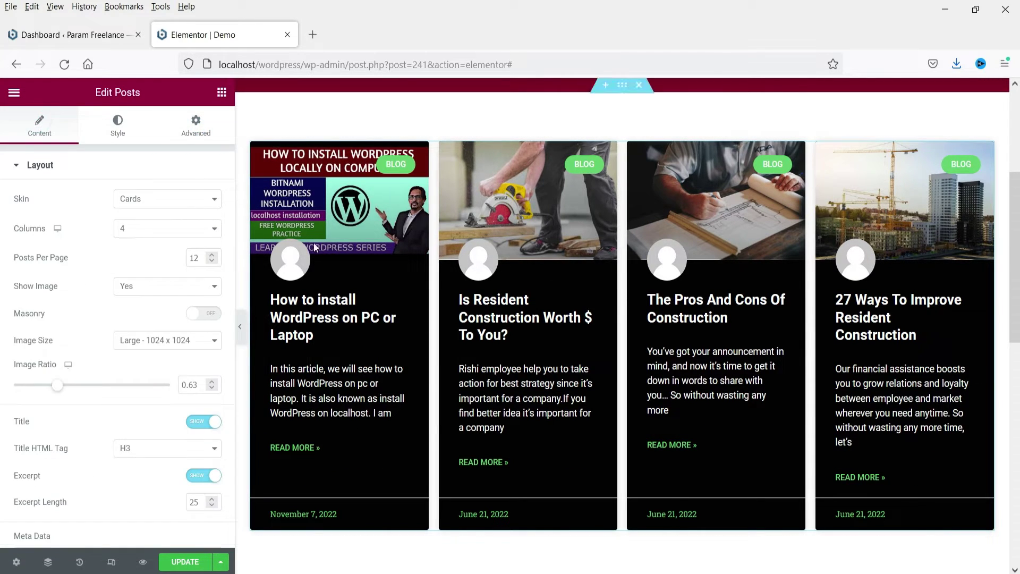
- Update the page, view it live in a new browser tab, and return to the editor's widget list
{"action": "left_click", "coordinate": [186, 563]}
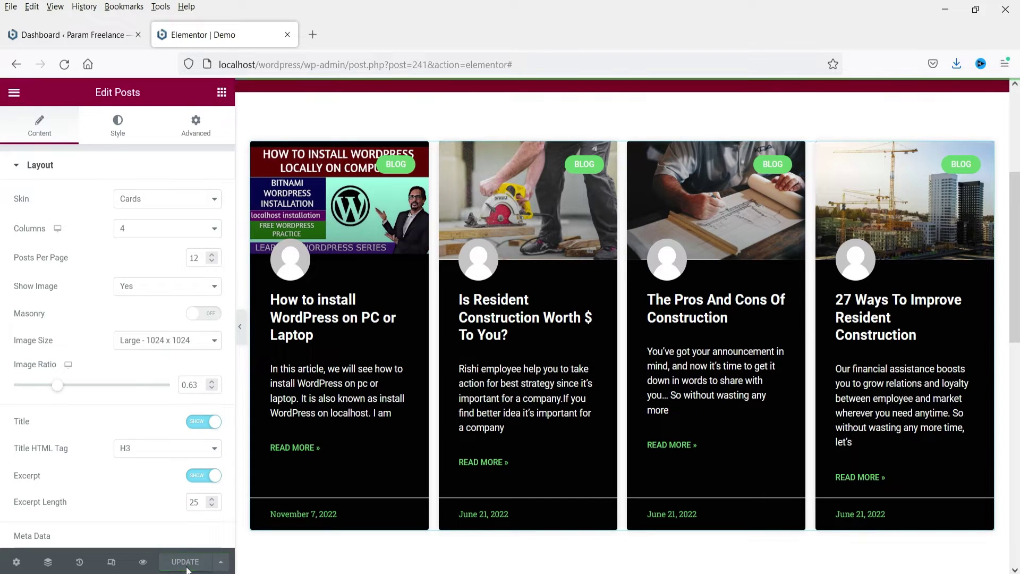
{"action": "left_click", "coordinate": [14, 92]}
{"action": "right_click", "coordinate": [65, 371]}
{"action": "left_click", "coordinate": [92, 385]}
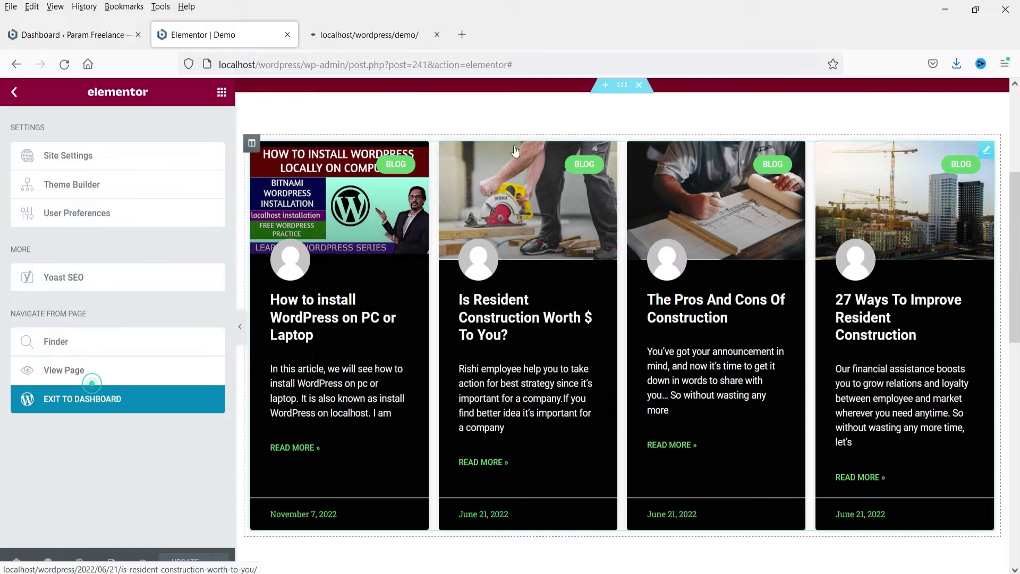
{"action": "scroll", "coordinate": [969, 289], "scroll_direction": "down", "scroll_amount": 4}
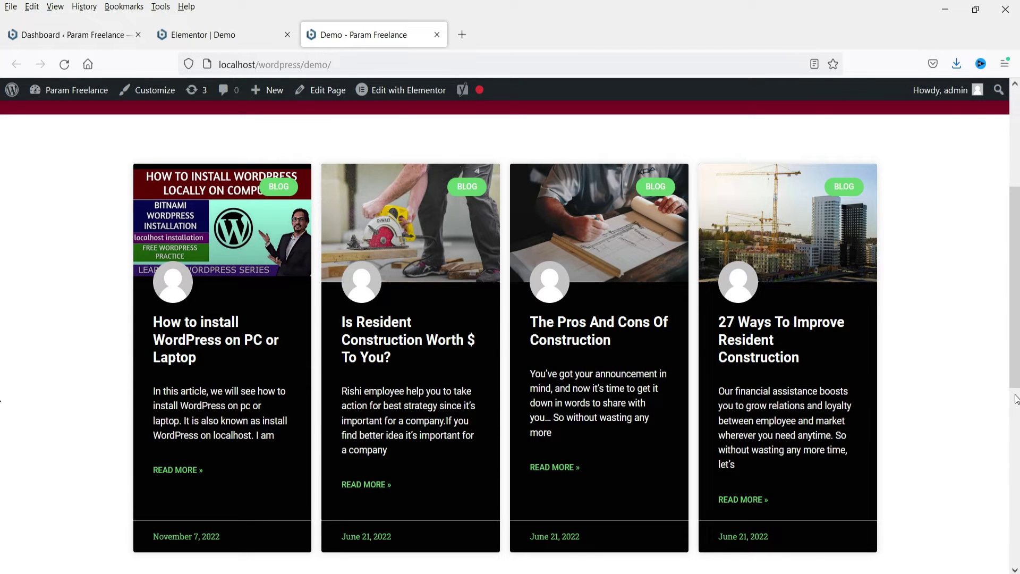
{"action": "left_click", "coordinate": [239, 34]}
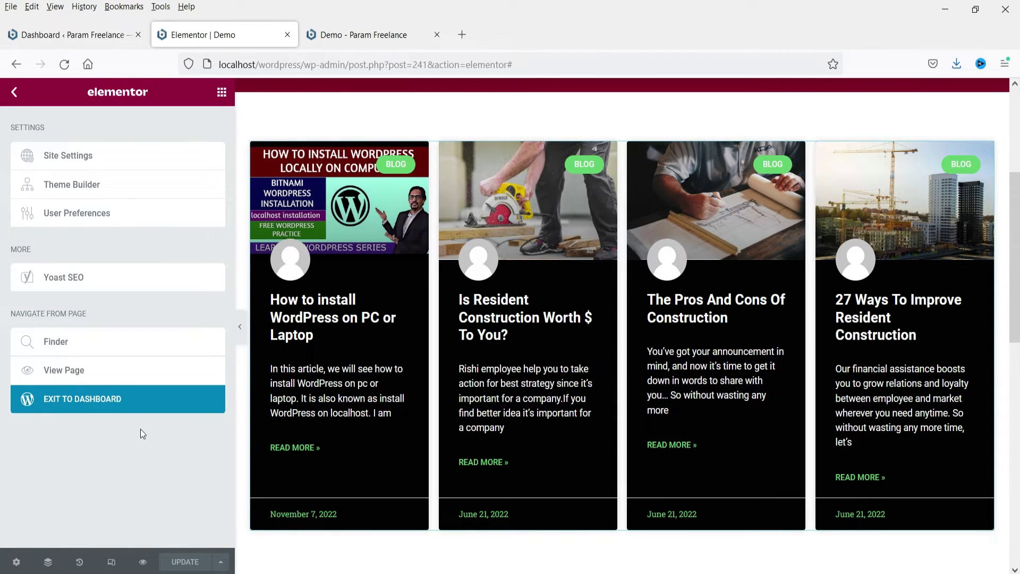
{"action": "left_click", "coordinate": [15, 95]}
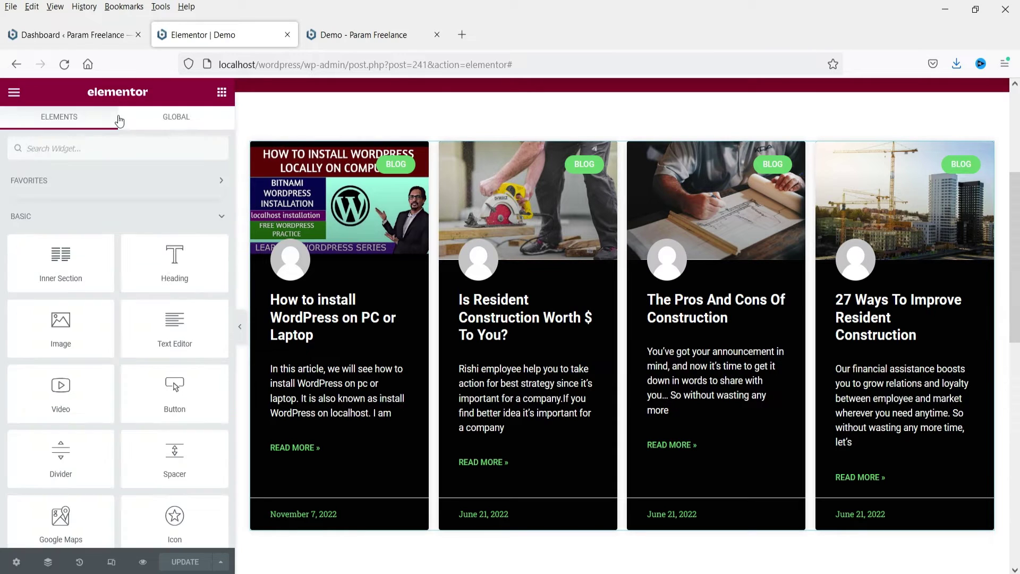
- Search the WordPress plugin directory for "essential addon for elementor" from the site dashboard
{"action": "left_click", "coordinate": [90, 35]}
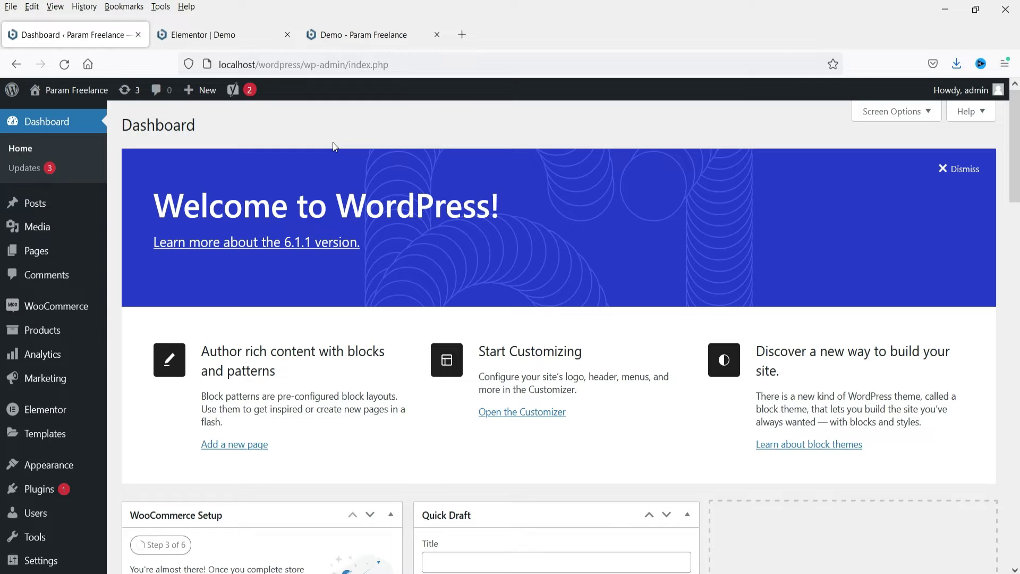
{"action": "mouse_move", "coordinate": [43, 489]}
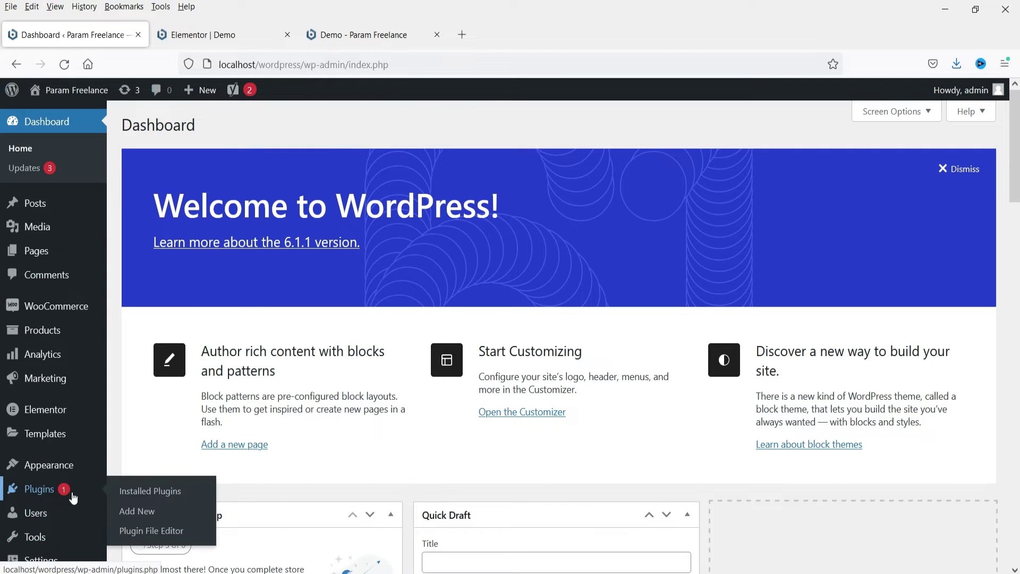
{"action": "left_click", "coordinate": [144, 515]}
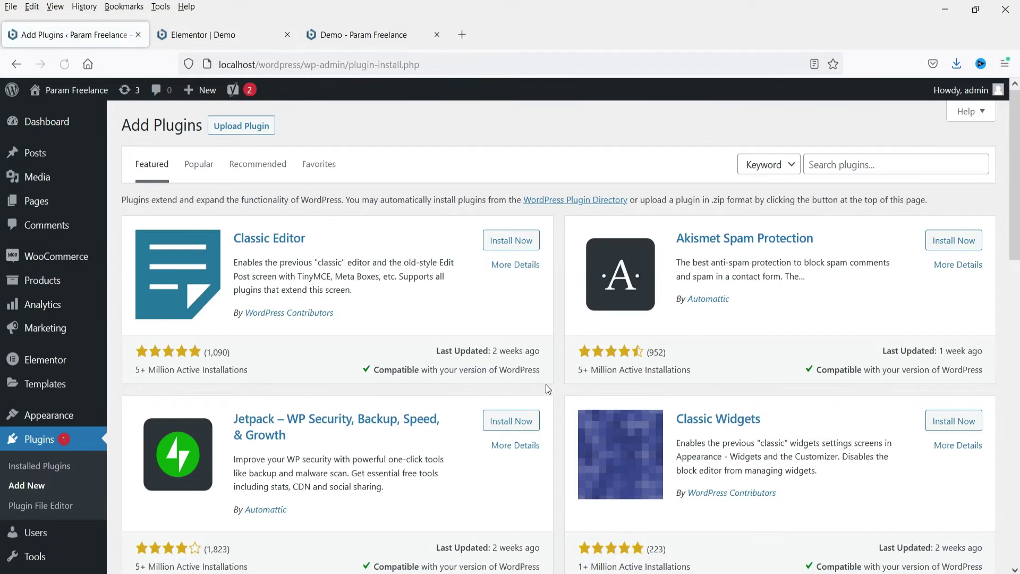
{"action": "left_click", "coordinate": [905, 164]}
{"action": "type", "text": "e"}
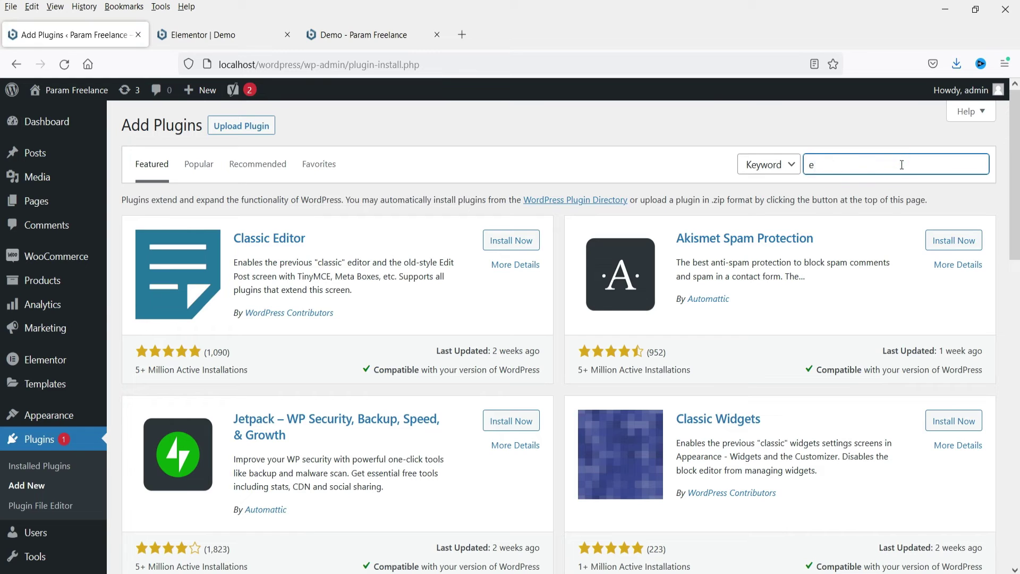
{"action": "type", "text": "ssential"}
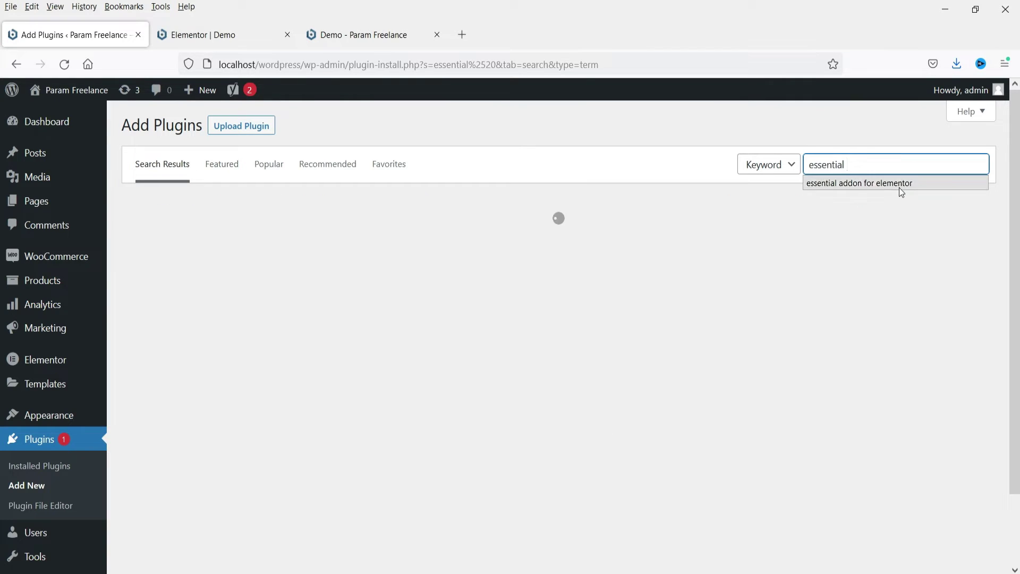
{"action": "left_click", "coordinate": [899, 185]}
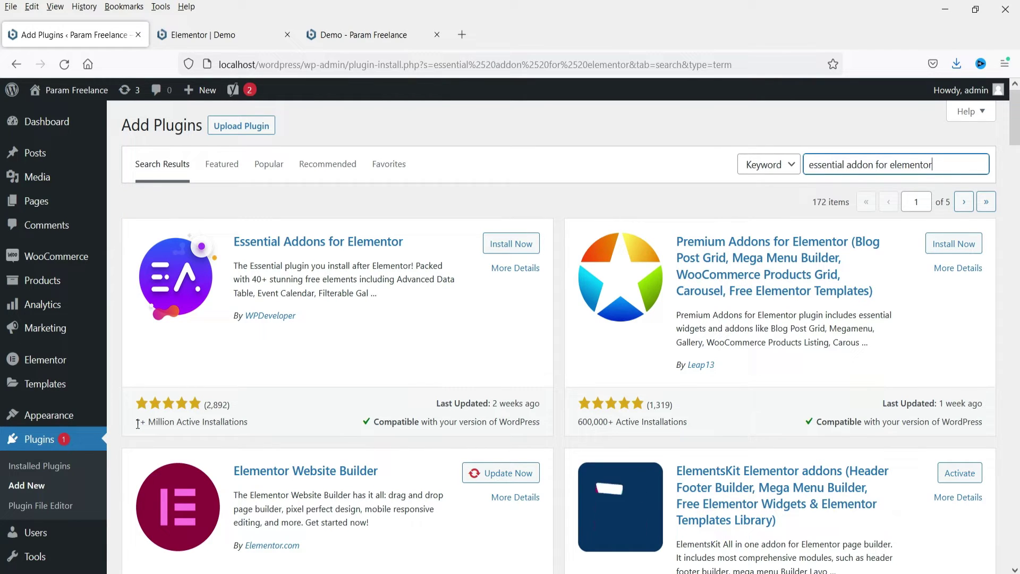
- Install and activate the Essential Addons for Elementor plugin, and reload the Elementor editor of the Demo page
{"action": "left_click", "coordinate": [526, 245]}
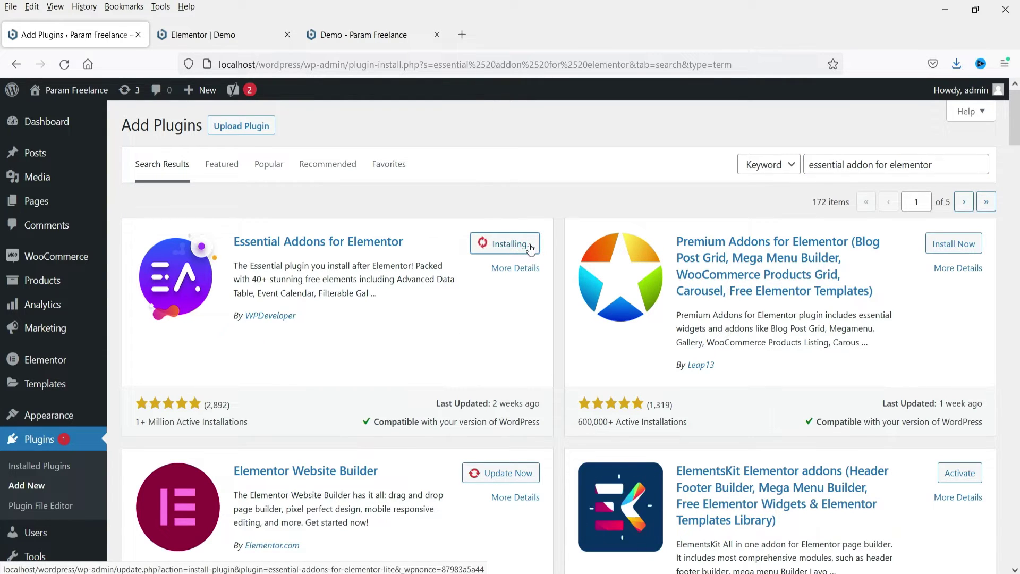
{"action": "left_click", "coordinate": [530, 246]}
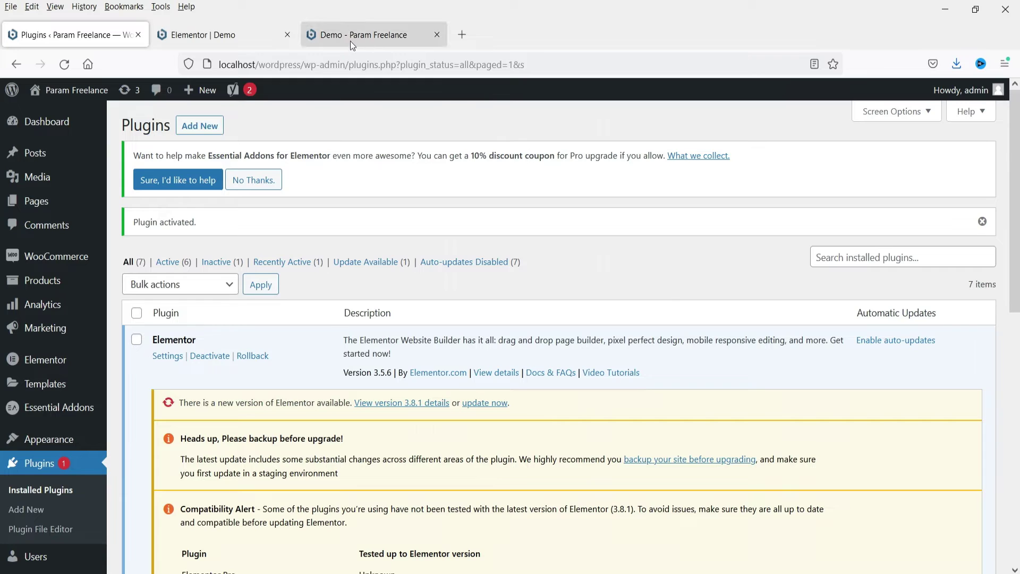
{"action": "left_click", "coordinate": [227, 43]}
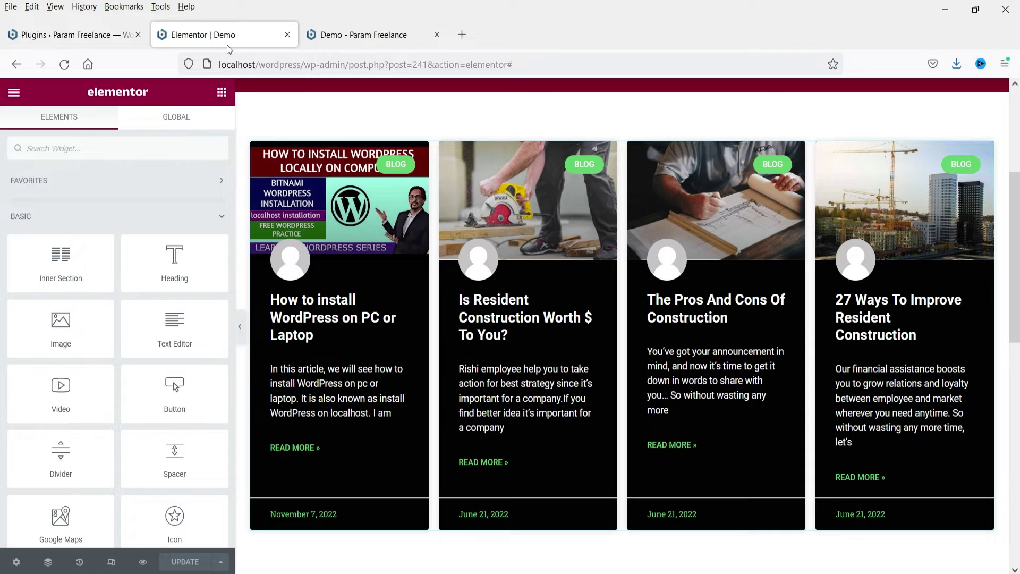
{"action": "left_click", "coordinate": [64, 65]}
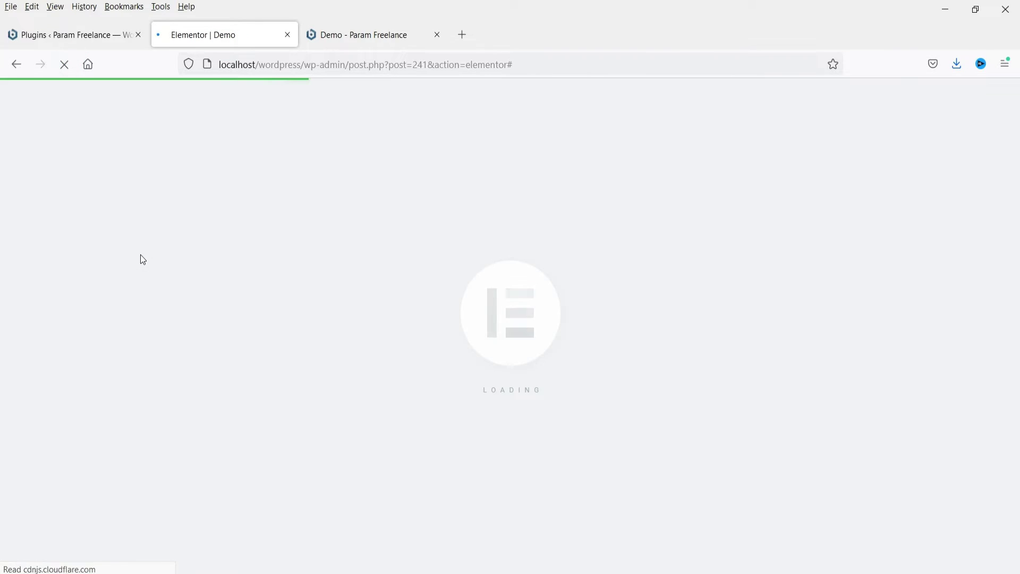
- Add a new single-column section below the posts section
{"action": "scroll", "coordinate": [672, 228], "scroll_direction": "down", "scroll_amount": 5}
{"action": "scroll", "coordinate": [672, 228], "scroll_direction": "down", "scroll_amount": 4}
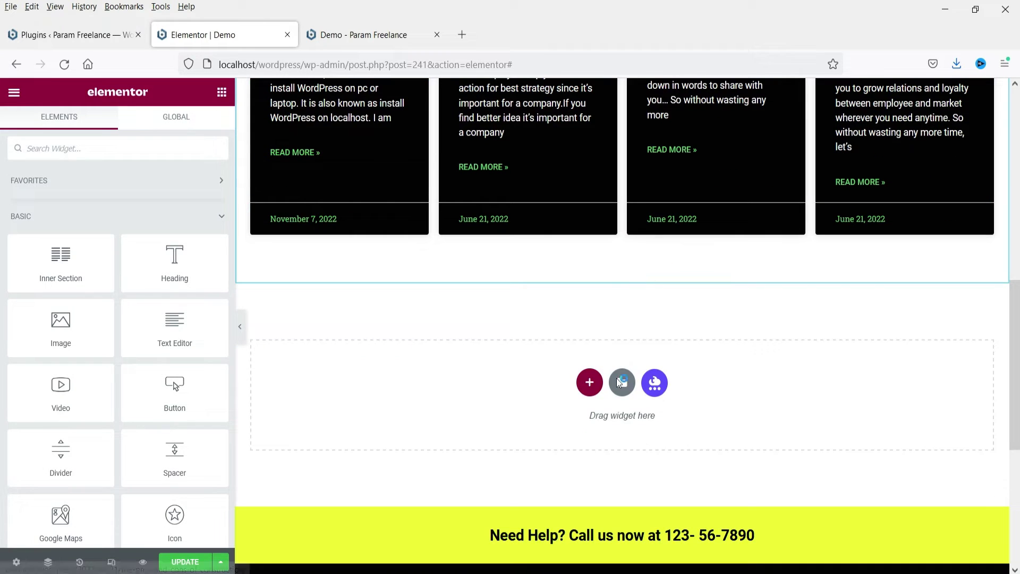
{"action": "left_click", "coordinate": [588, 381]}
{"action": "left_click", "coordinate": [437, 423]}
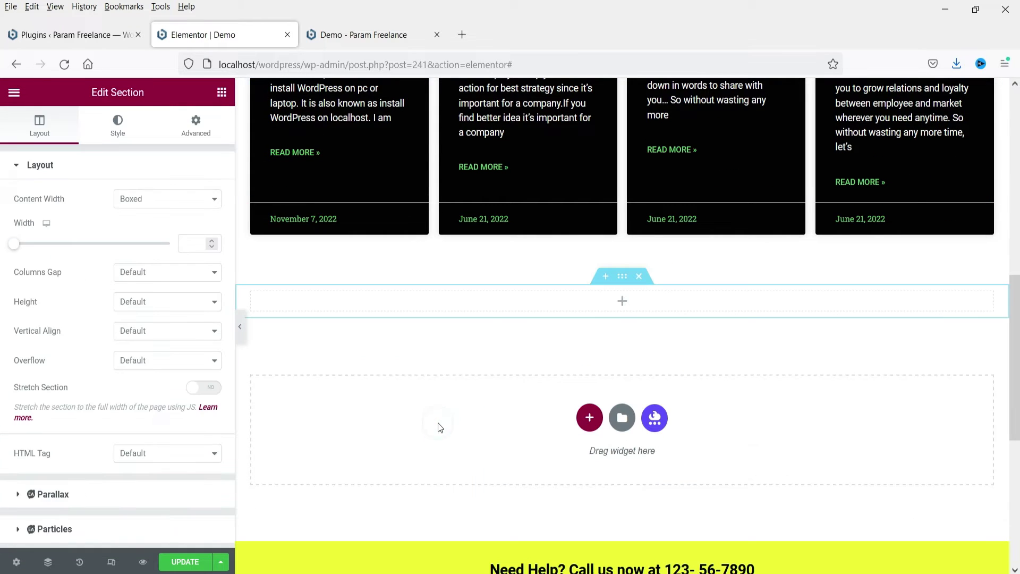
- Set the new section's padding to 60 px at the top and bottom and 0 at the right and left, with the values unlinked
{"action": "left_click", "coordinate": [33, 271]}
{"action": "type", "text": "0"}
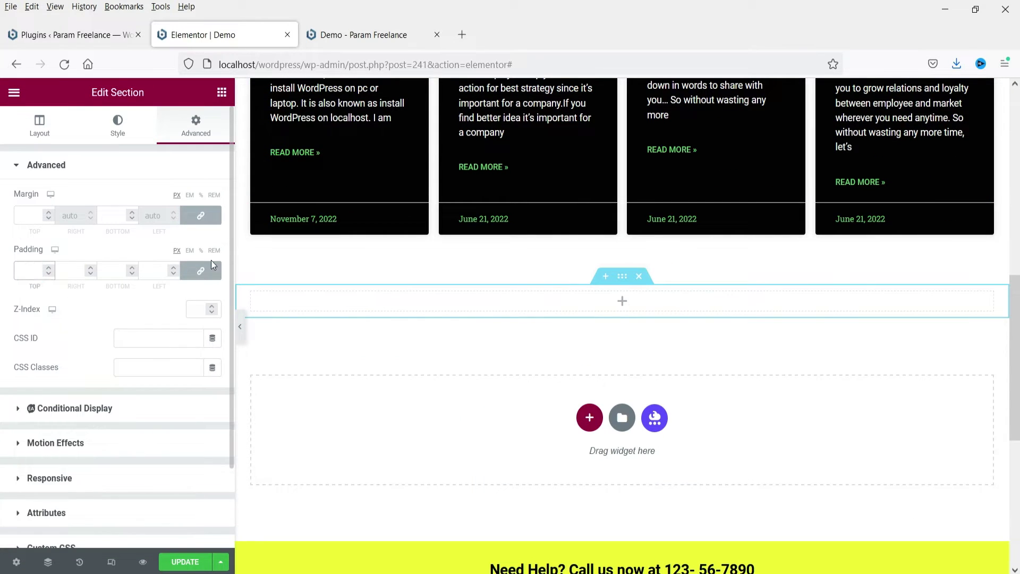
{"action": "left_click", "coordinate": [200, 271]}
{"action": "double_click", "coordinate": [29, 273]}
{"action": "type", "text": "60"}
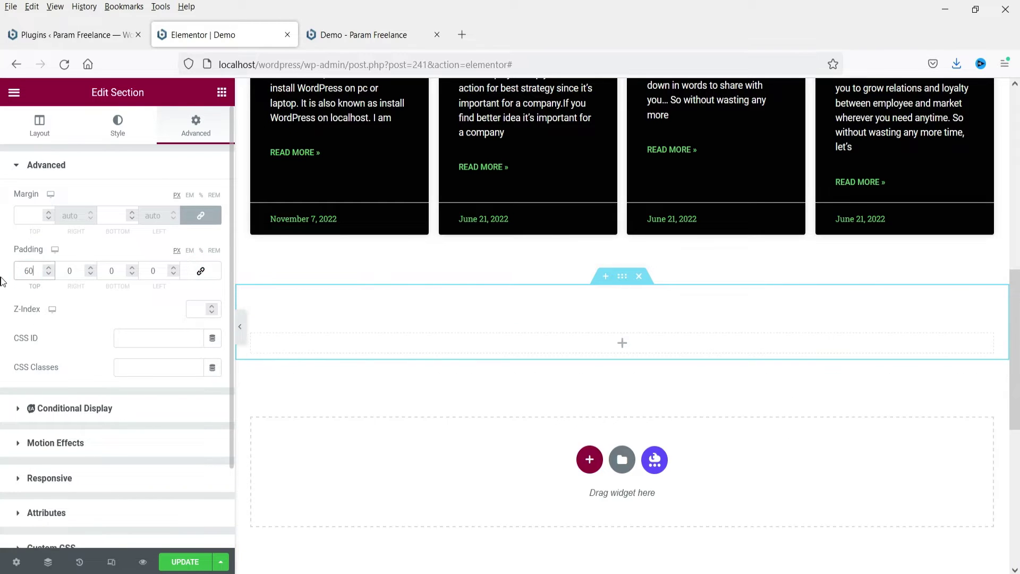
{"action": "double_click", "coordinate": [112, 271]}
{"action": "type", "text": "60"}
- Find the Essential Addons Post Grid widget by searching for "post" and place it in the new section's column
{"action": "left_click", "coordinate": [553, 348]}
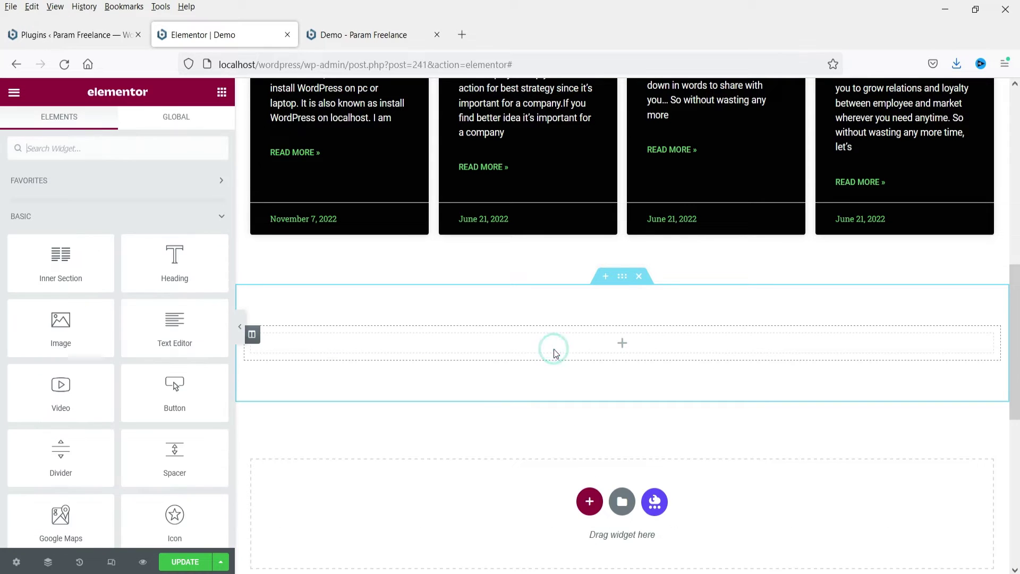
{"action": "left_click", "coordinate": [78, 149]}
{"action": "type", "text": "pos"}
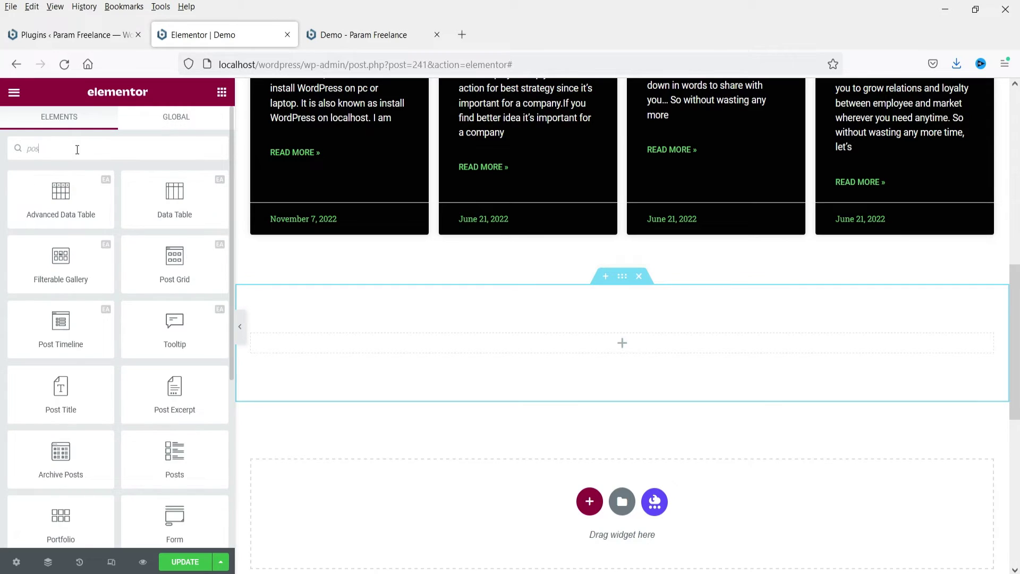
{"action": "type", "text": "t"}
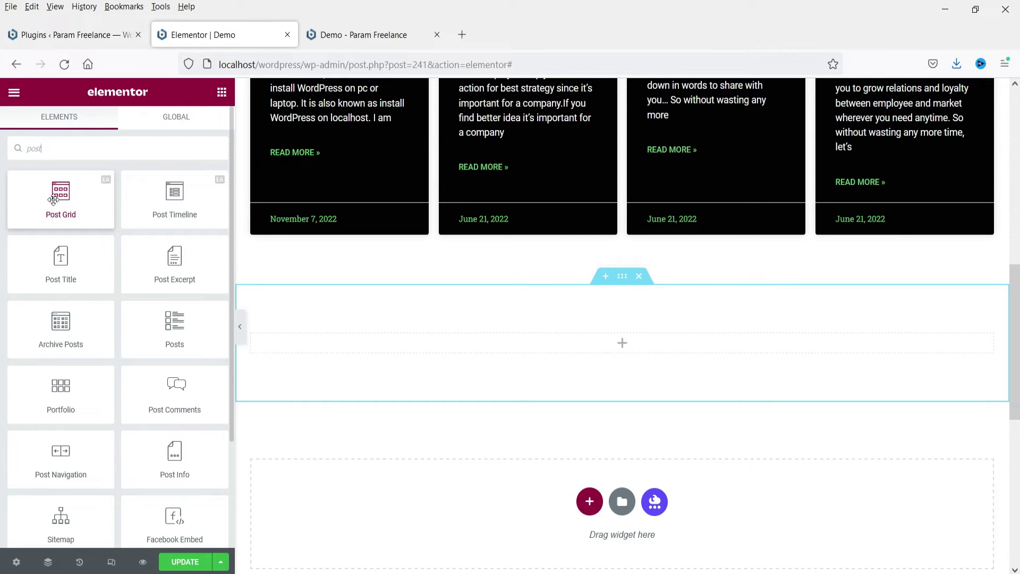
{"action": "left_click_drag", "start_coordinate": [53, 194], "coordinate": [428, 343]}
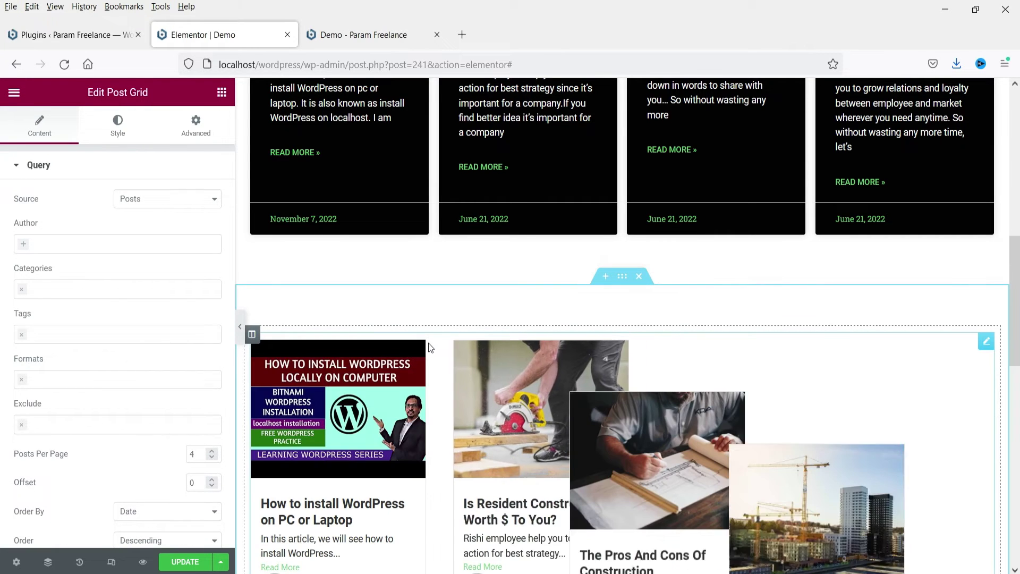
{"action": "scroll", "coordinate": [912, 187], "scroll_direction": "up", "scroll_amount": 3}
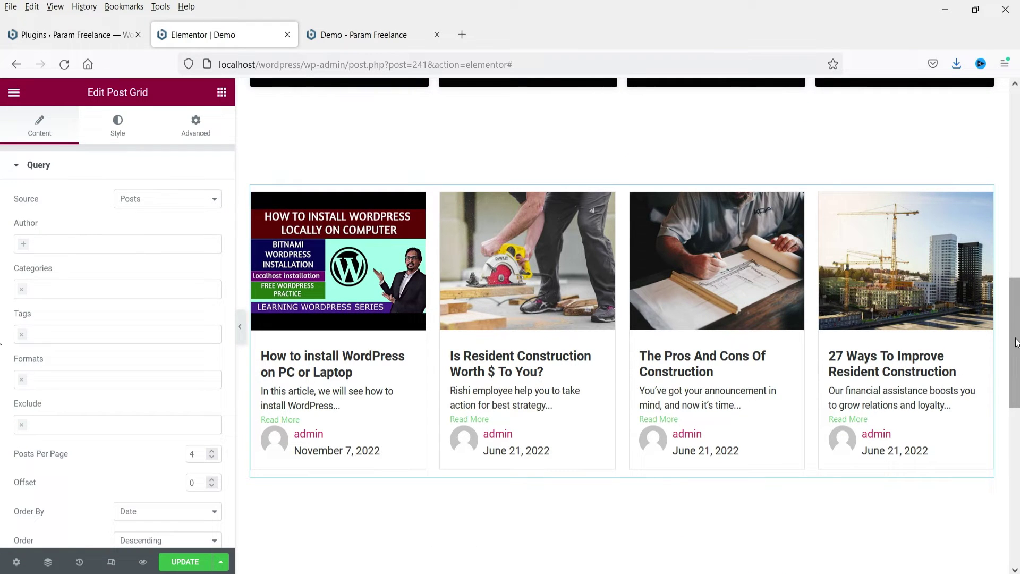
- Try Products as the Post Grid's query source and switch it back to Posts
{"action": "left_click", "coordinate": [173, 200]}
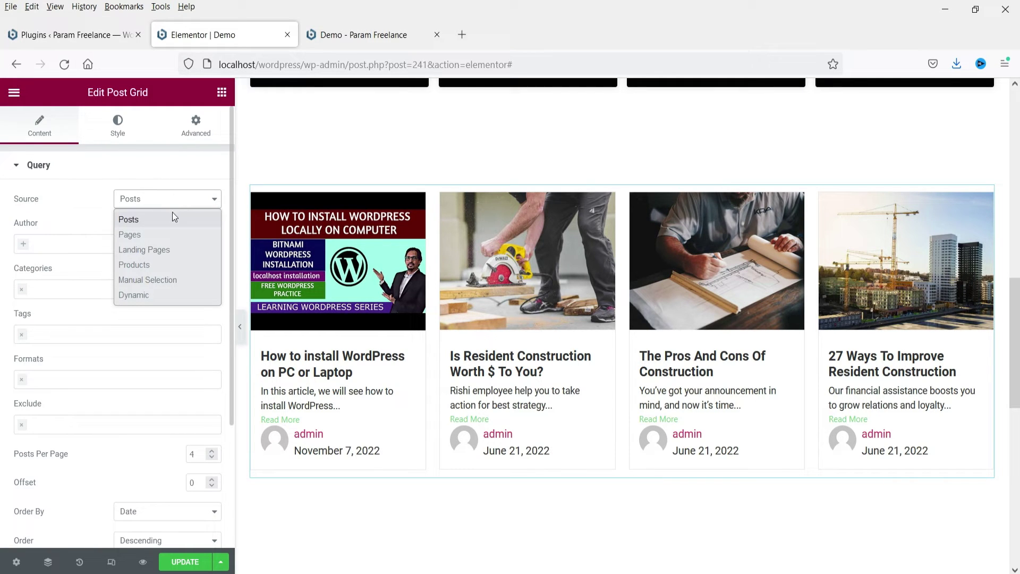
{"action": "left_click", "coordinate": [169, 266]}
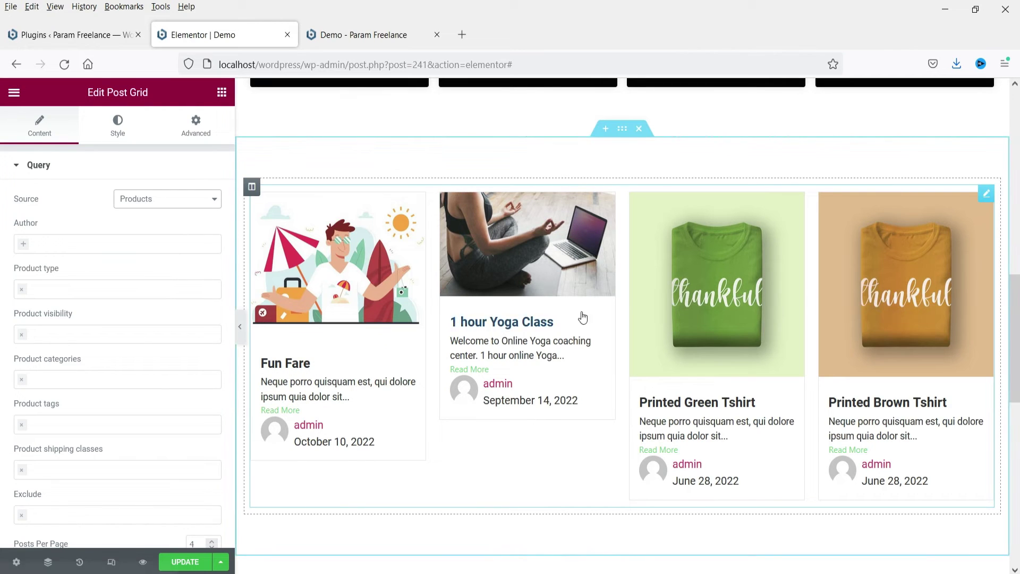
{"action": "left_click", "coordinate": [153, 200]}
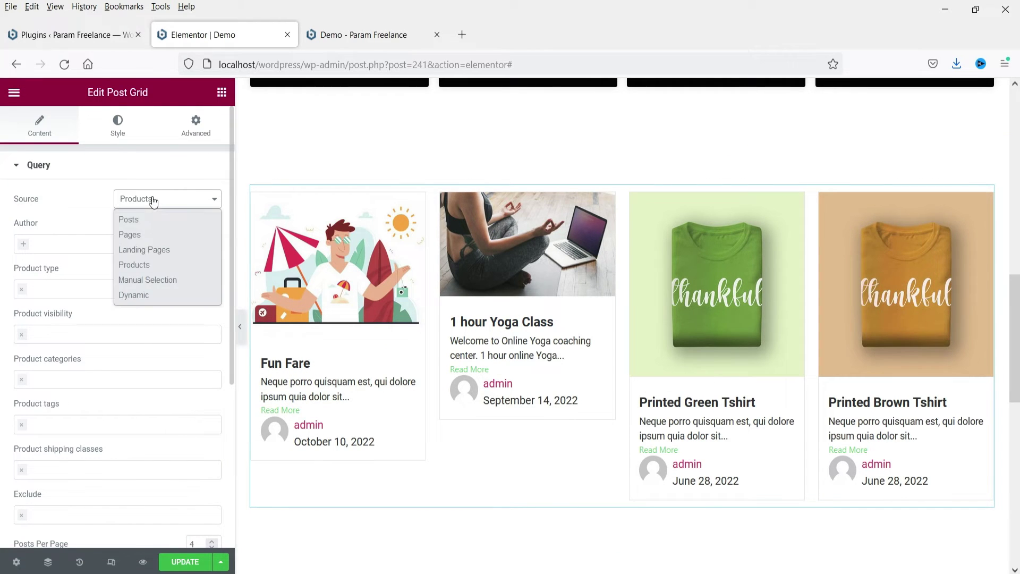
{"action": "left_click", "coordinate": [153, 225]}
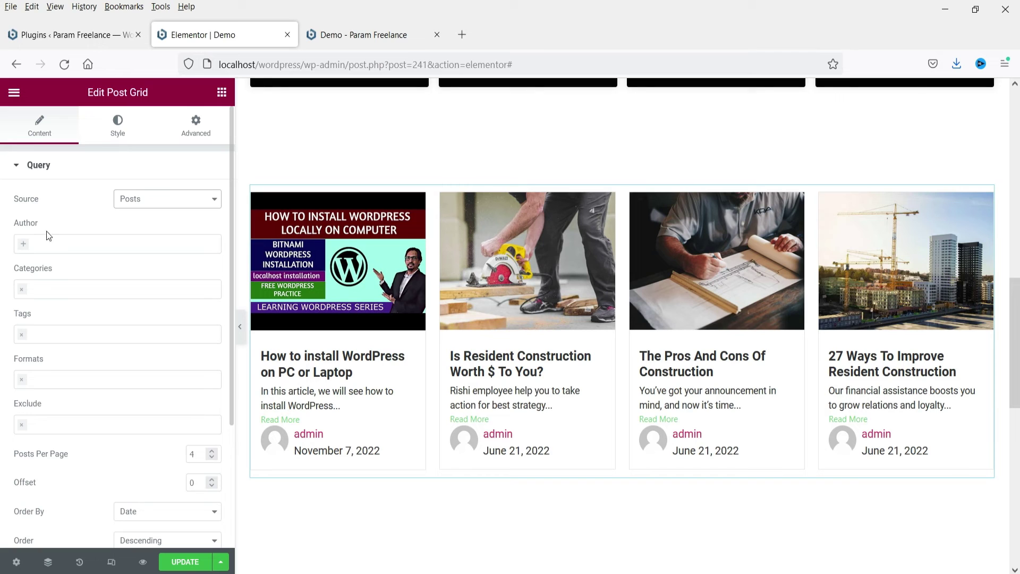
{"action": "left_click", "coordinate": [52, 245]}
{"action": "left_click", "coordinate": [50, 246]}
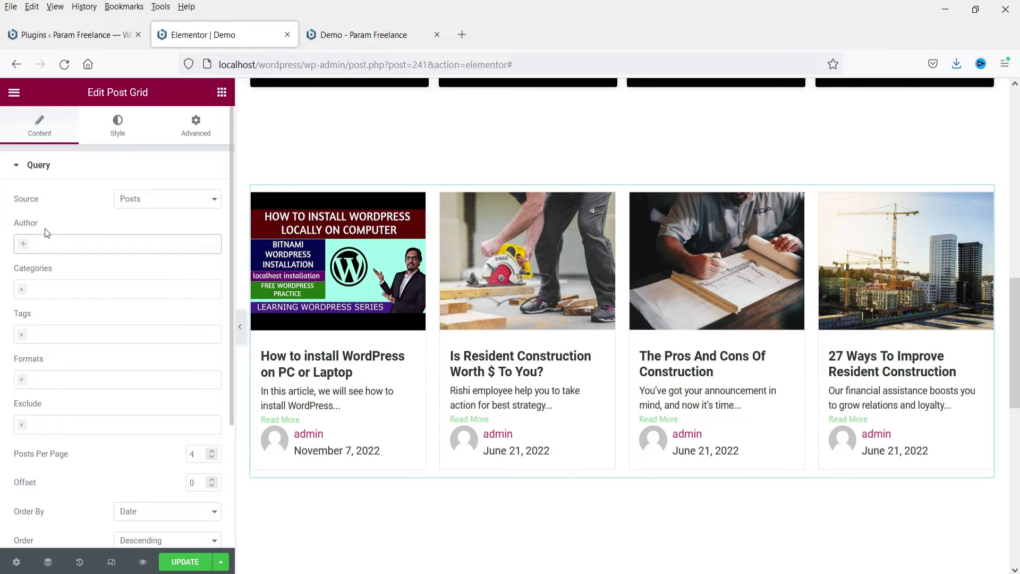
{"action": "left_click", "coordinate": [65, 291]}
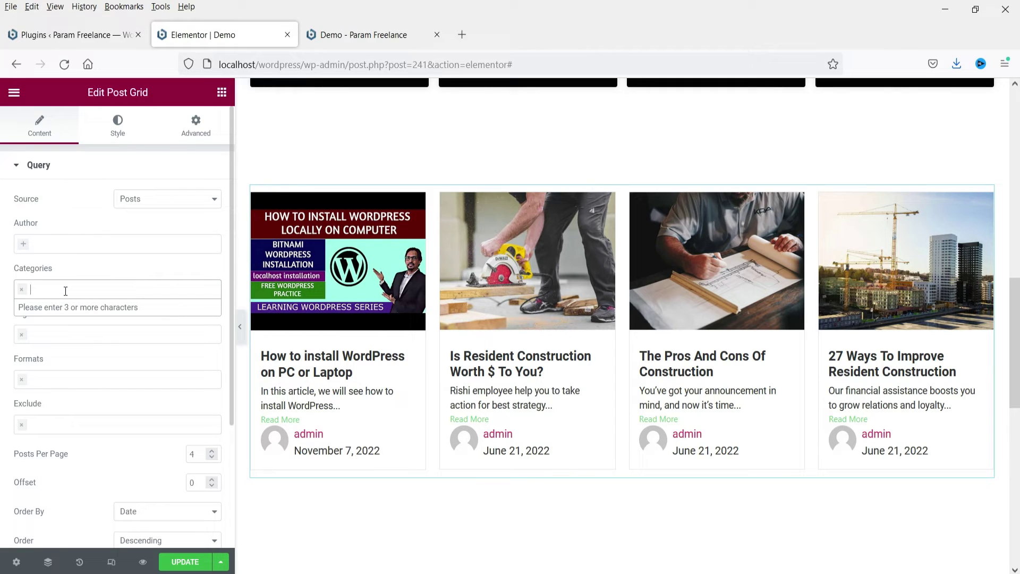
{"action": "left_click", "coordinate": [97, 267]}
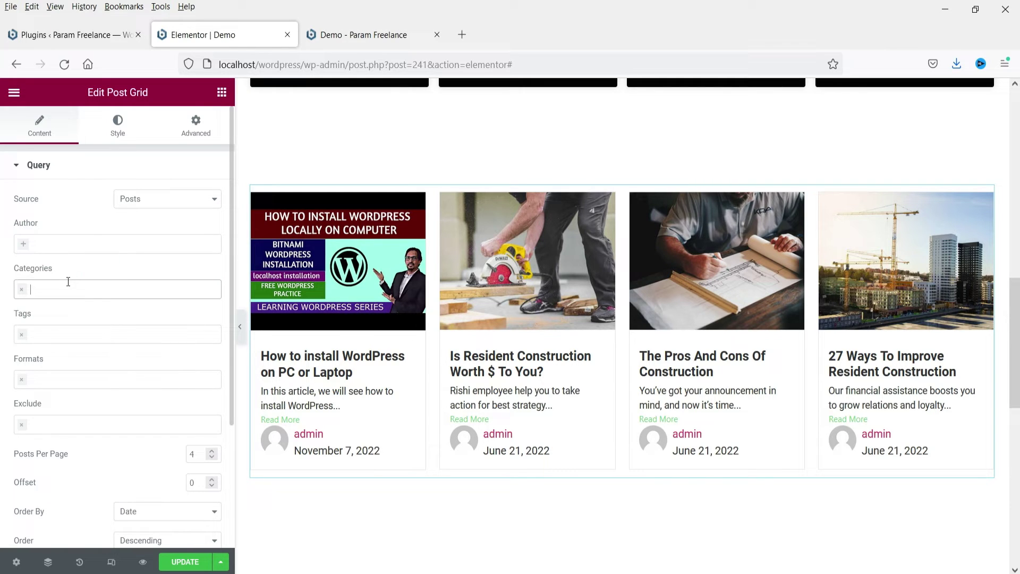
- Set the Post Grid's number of posts per page to 12
{"action": "scroll", "coordinate": [69, 273], "scroll_direction": "down", "scroll_amount": 3}
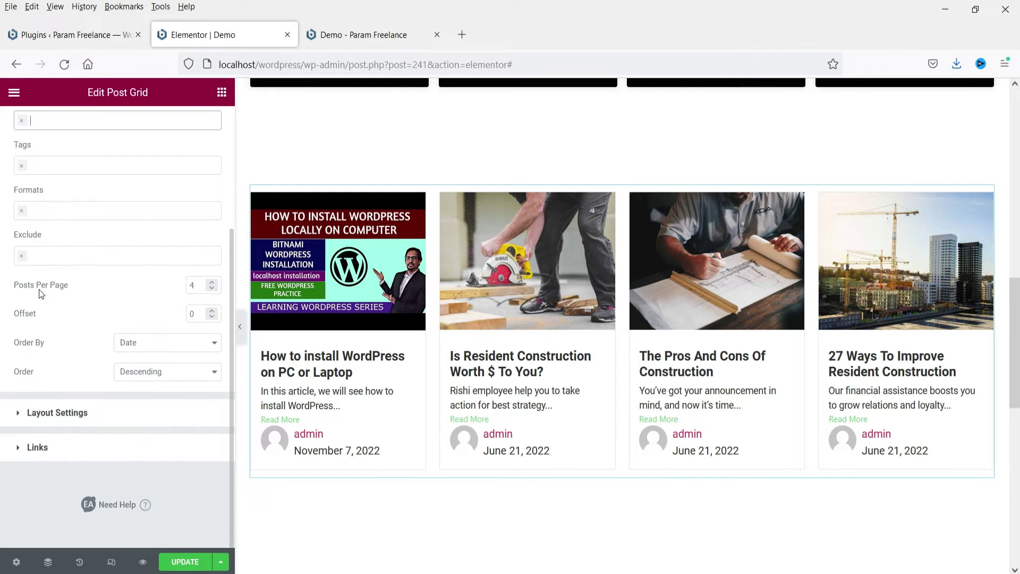
{"action": "double_click", "coordinate": [182, 284]}
{"action": "type", "text": "12"}
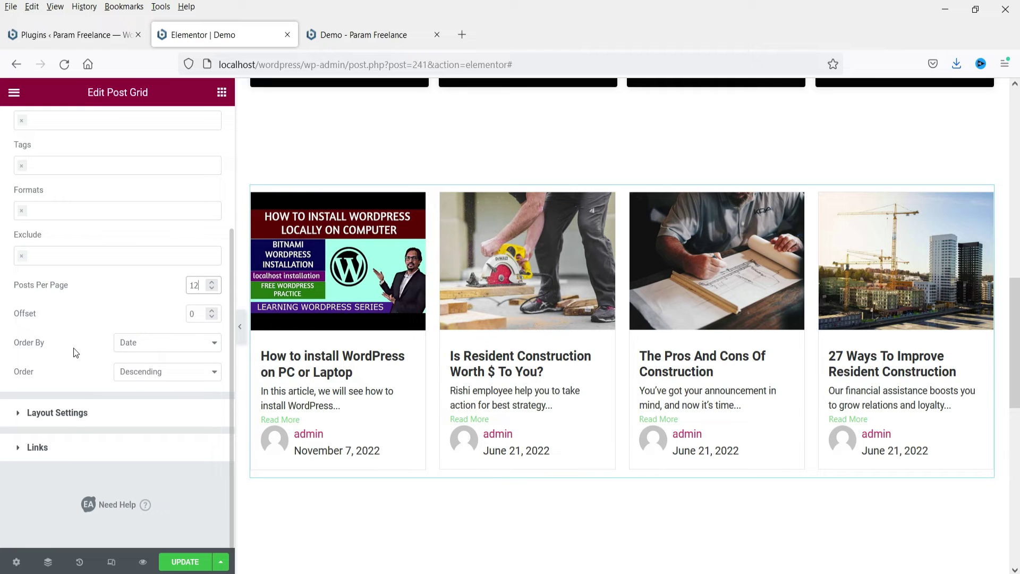
- Try a 3-column arrangement with the Grid layout for the Post Grid and check the posts on the page
{"action": "left_click", "coordinate": [82, 417]}
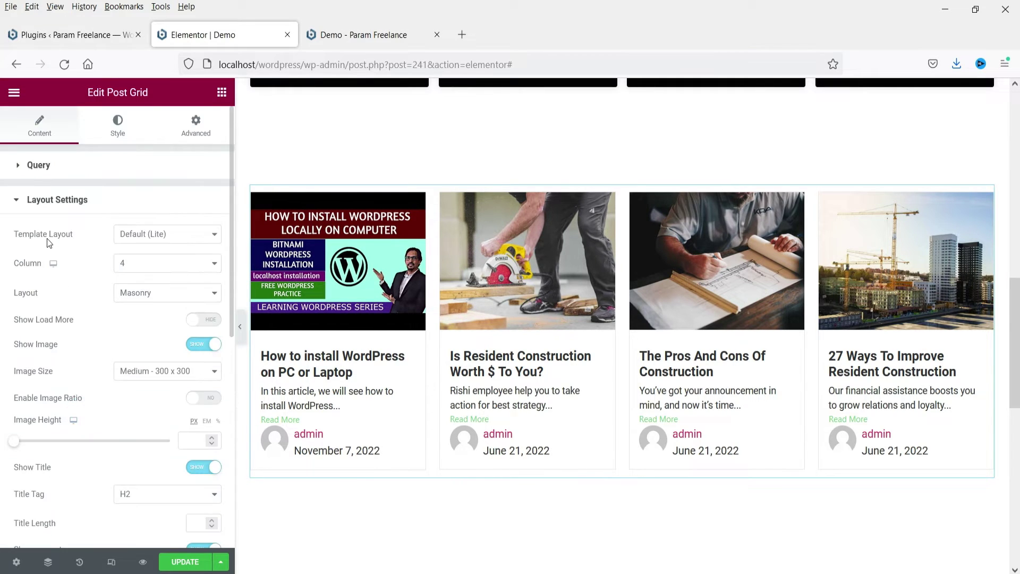
{"action": "left_click", "coordinate": [166, 239]}
{"action": "left_click", "coordinate": [167, 240]}
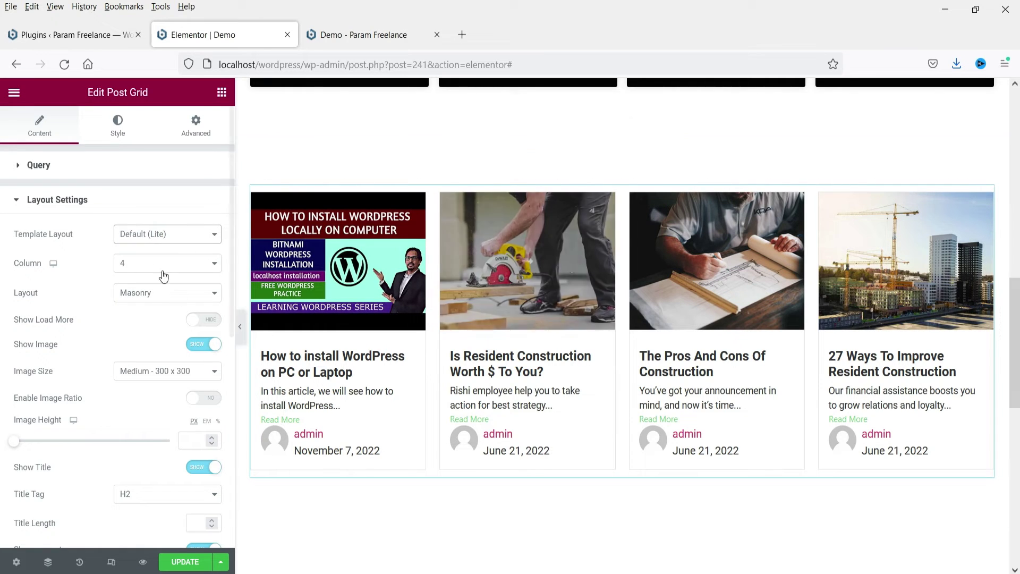
{"action": "left_click", "coordinate": [163, 266]}
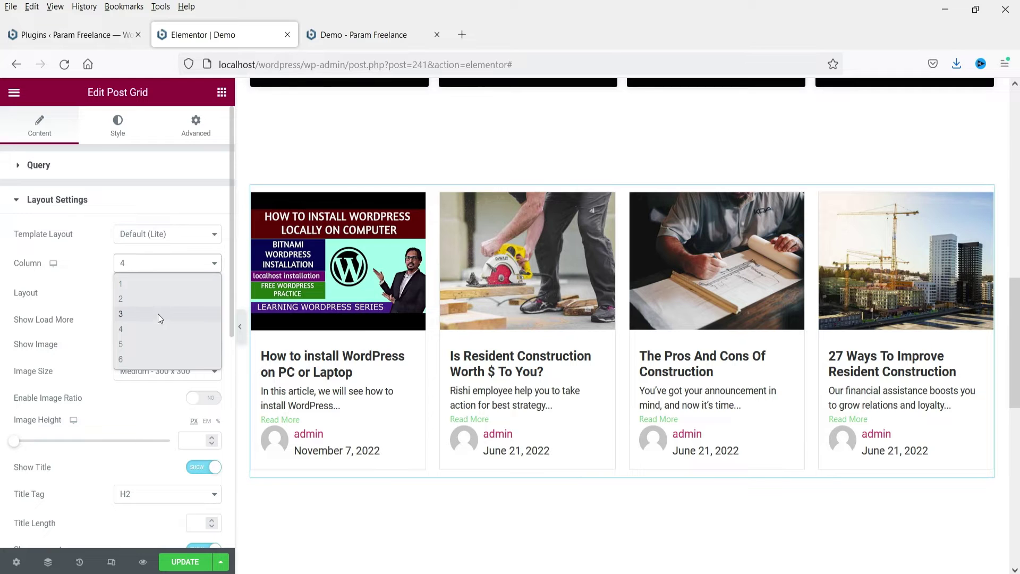
{"action": "left_click", "coordinate": [141, 315]}
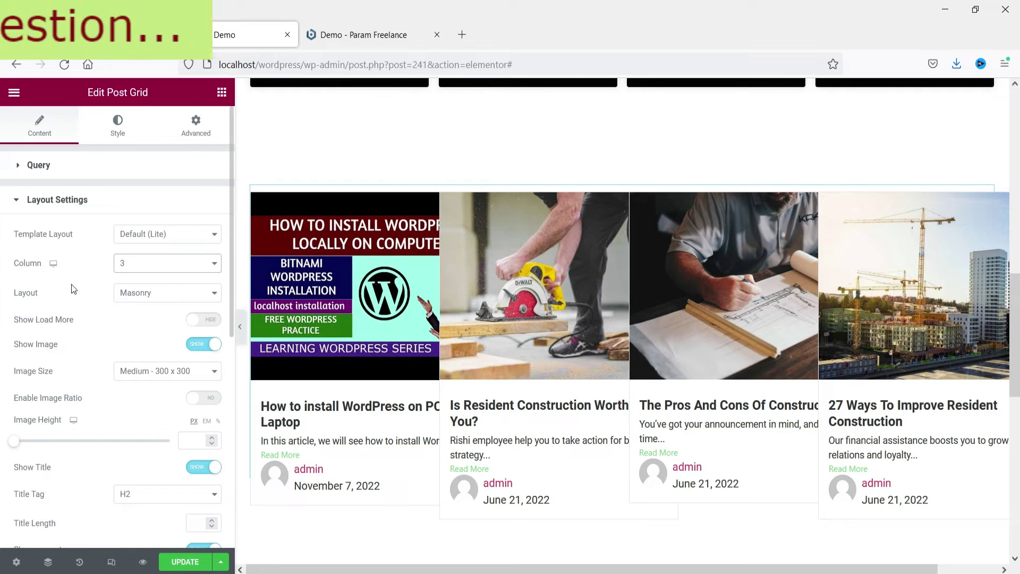
{"action": "left_click", "coordinate": [162, 292]}
{"action": "left_click", "coordinate": [162, 311]}
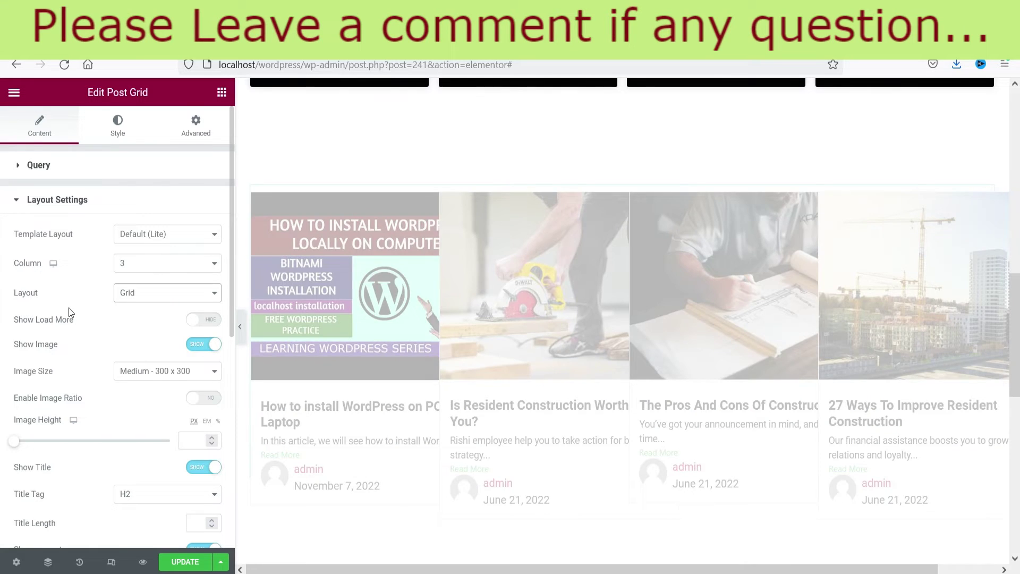
{"action": "scroll", "coordinate": [333, 207], "scroll_direction": "down", "scroll_amount": 6}
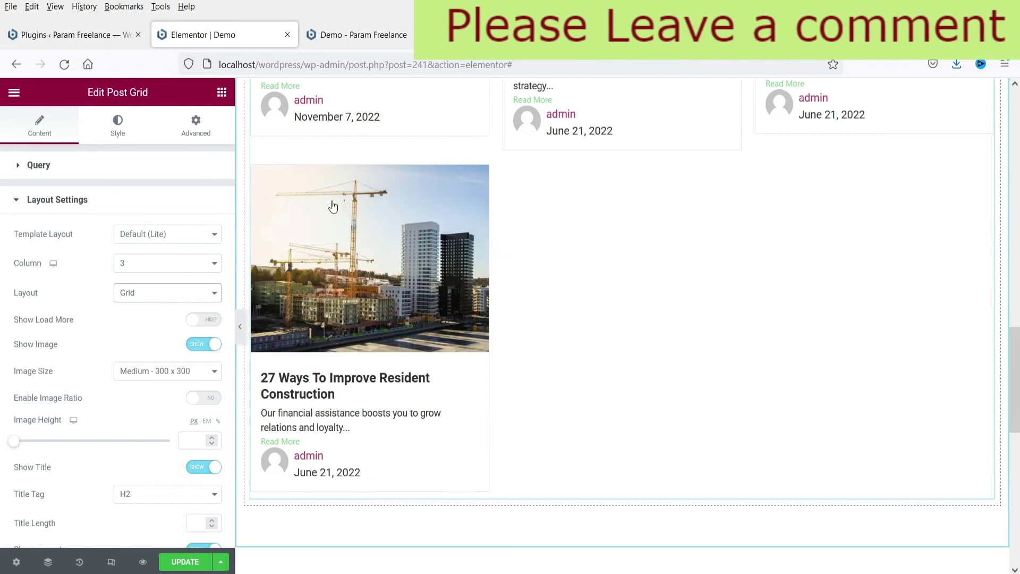
{"action": "scroll", "coordinate": [637, 298], "scroll_direction": "up", "scroll_amount": 8}
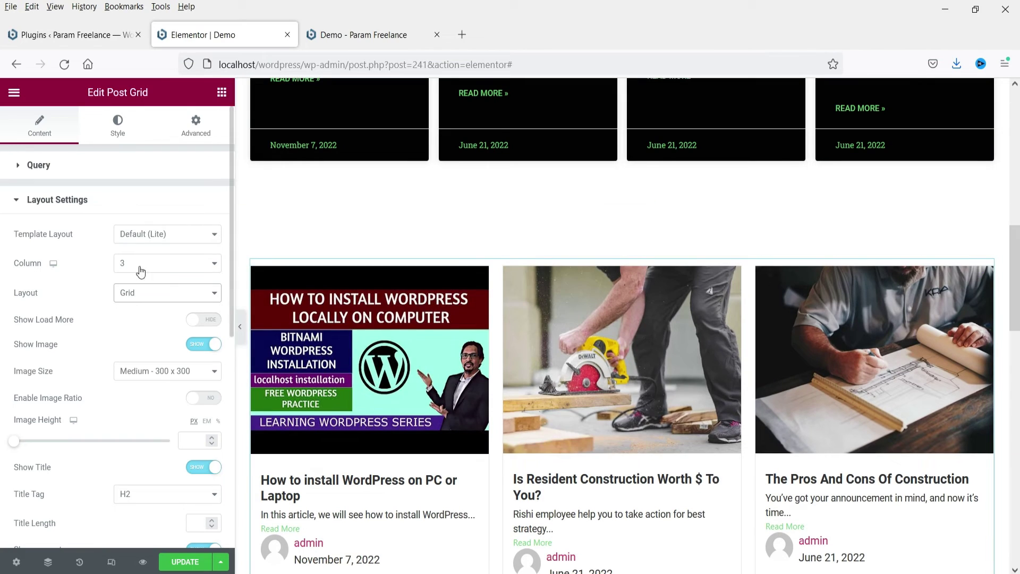
- Set the Post Grid back to 4 columns and compare the Masonry layout with Grid, finishing on Grid
{"action": "left_click", "coordinate": [141, 271]}
{"action": "left_click", "coordinate": [146, 326]}
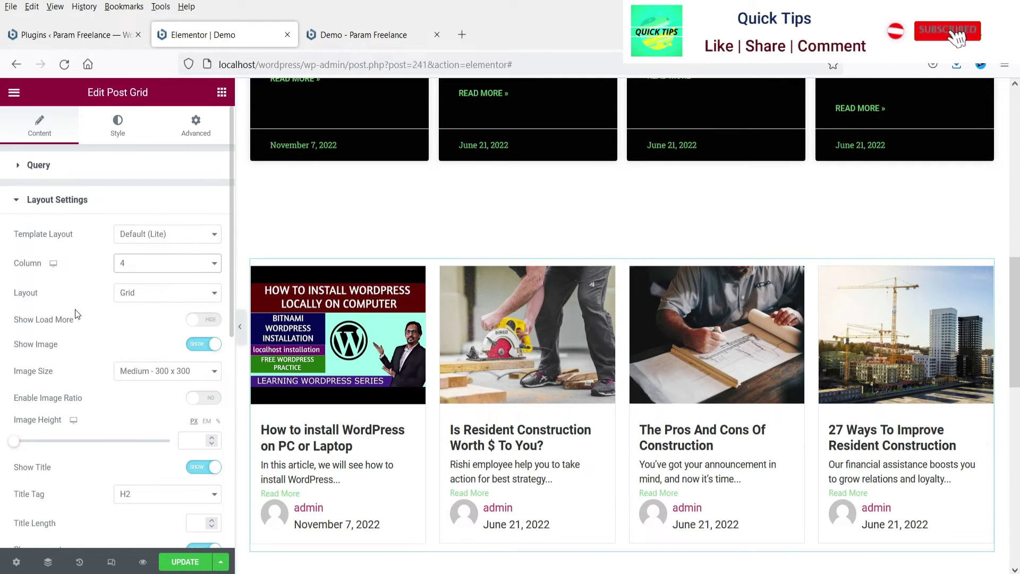
{"action": "scroll", "coordinate": [75, 309], "scroll_direction": "down", "scroll_amount": 2}
{"action": "left_click", "coordinate": [145, 222]}
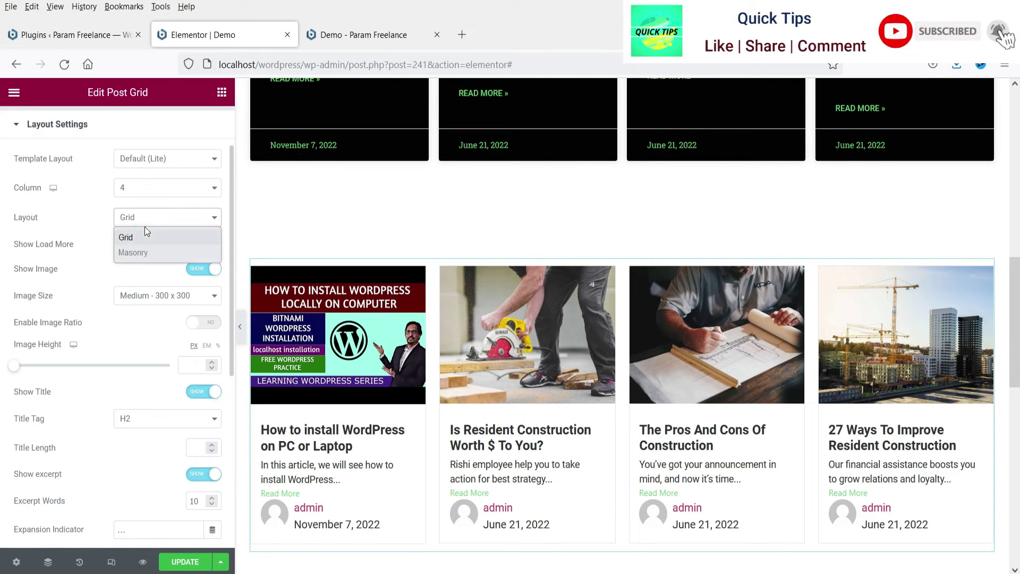
{"action": "left_click", "coordinate": [140, 255]}
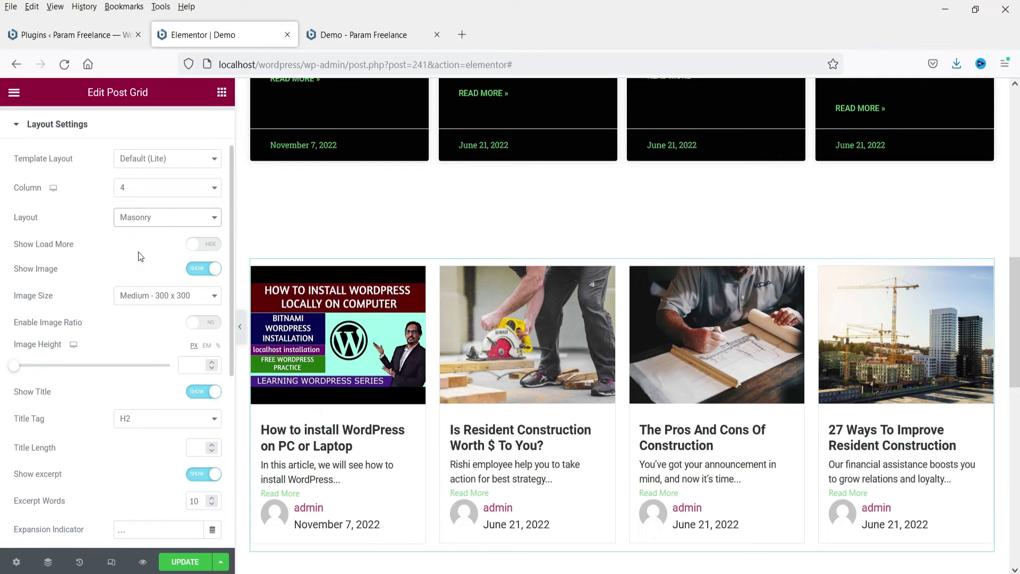
{"action": "left_click", "coordinate": [162, 221]}
{"action": "left_click", "coordinate": [145, 234]}
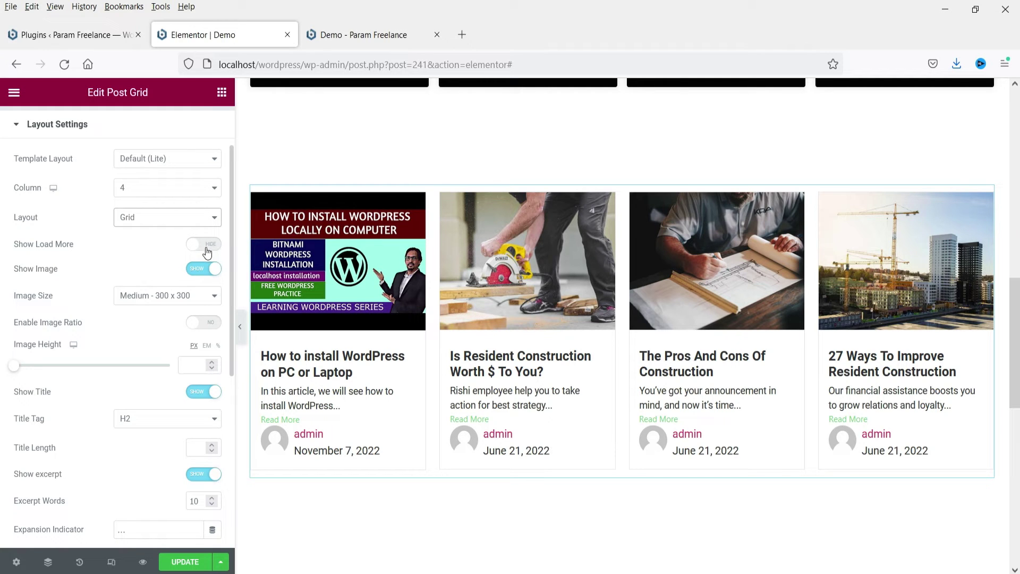
{"action": "scroll", "coordinate": [588, 371], "scroll_direction": "down", "scroll_amount": 3}
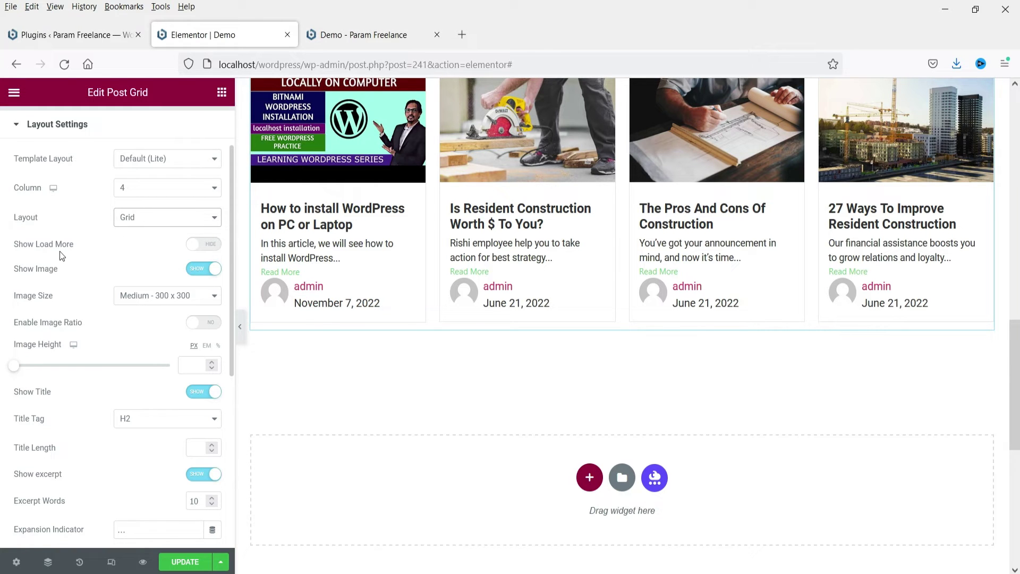
{"action": "scroll", "coordinate": [273, 375], "scroll_direction": "up", "scroll_amount": 3}
- Try hiding the post image, title and Read More button one at a time, turning each back on
{"action": "left_click", "coordinate": [202, 270]}
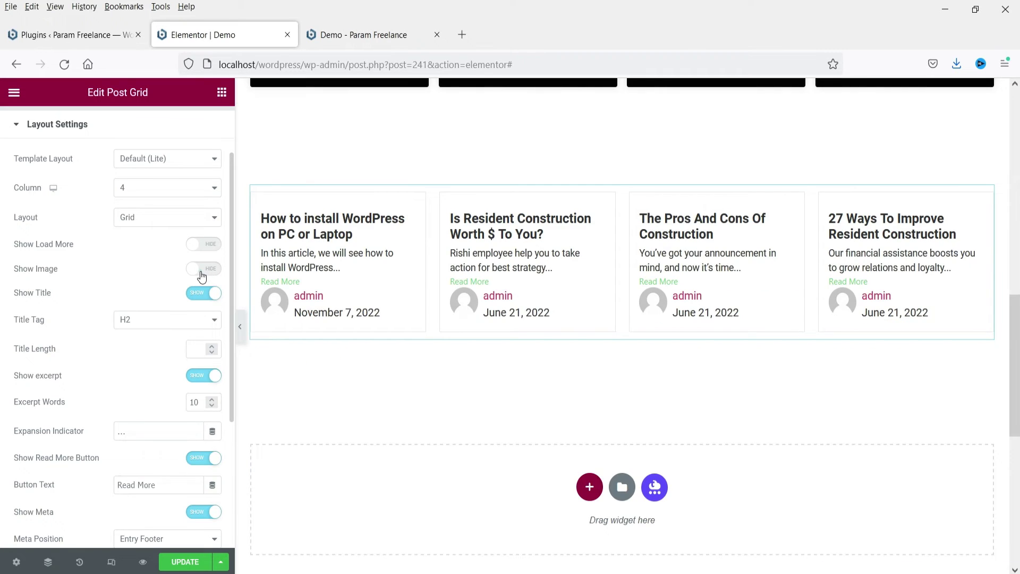
{"action": "left_click", "coordinate": [202, 276]}
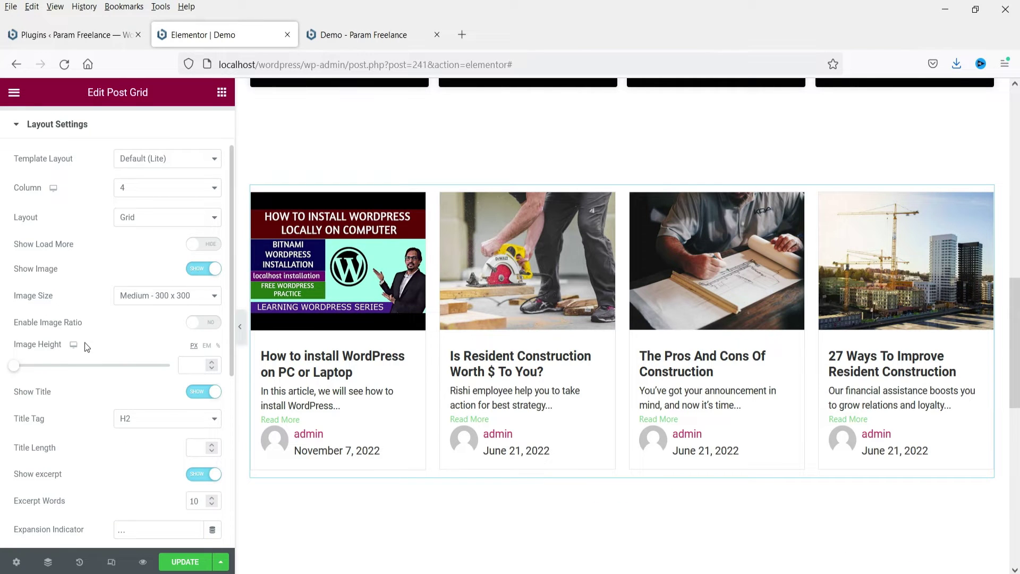
{"action": "scroll", "coordinate": [85, 342], "scroll_direction": "down", "scroll_amount": 2}
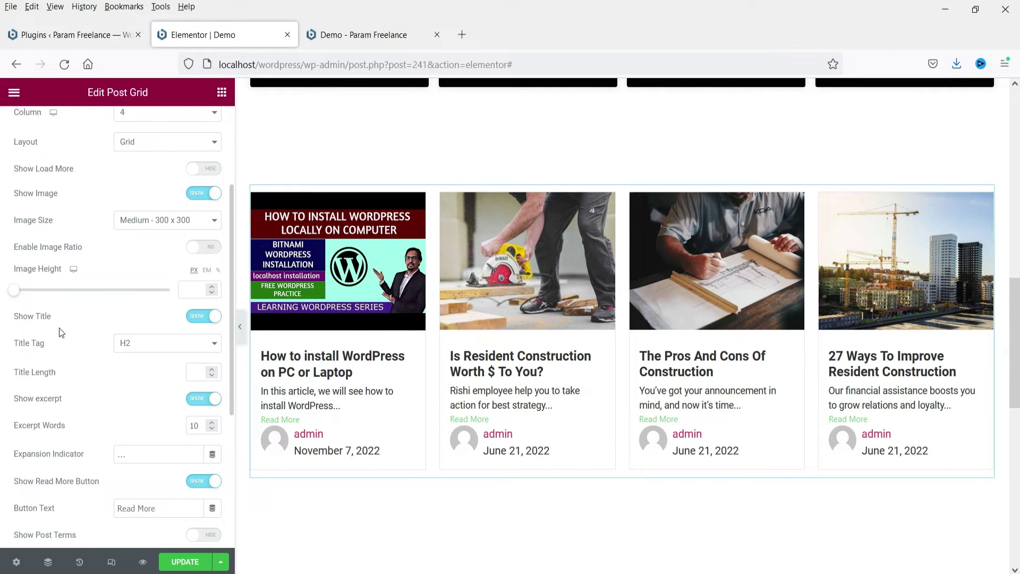
{"action": "left_click", "coordinate": [198, 319]}
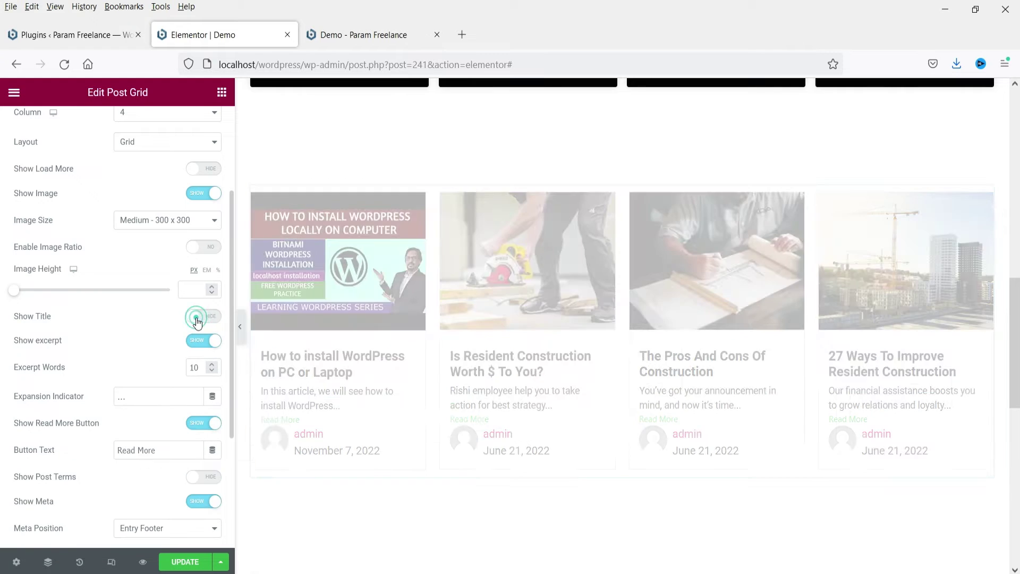
{"action": "left_click", "coordinate": [198, 319]}
{"action": "scroll", "coordinate": [26, 245], "scroll_direction": "down", "scroll_amount": 6}
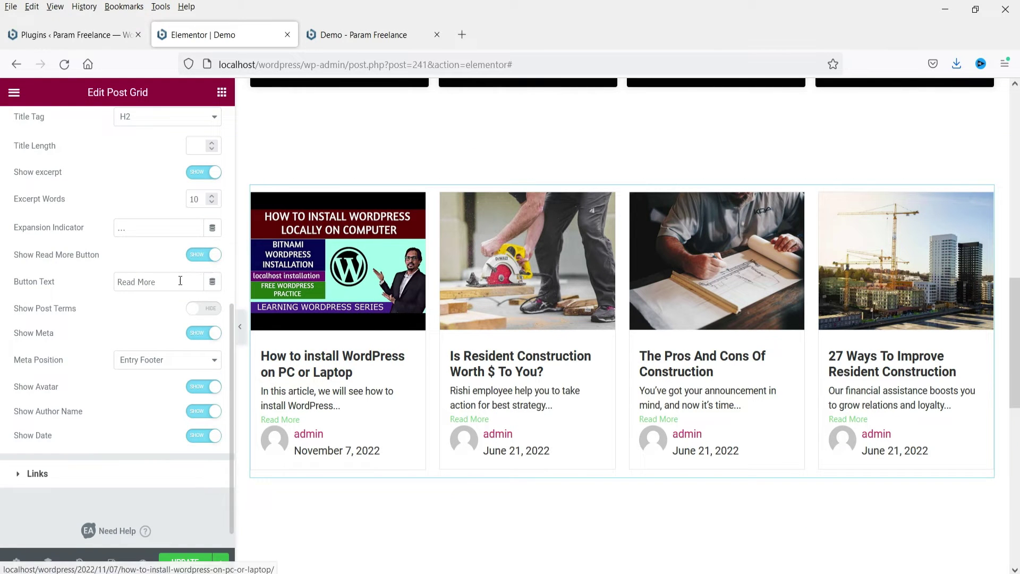
{"action": "left_click", "coordinate": [210, 257]}
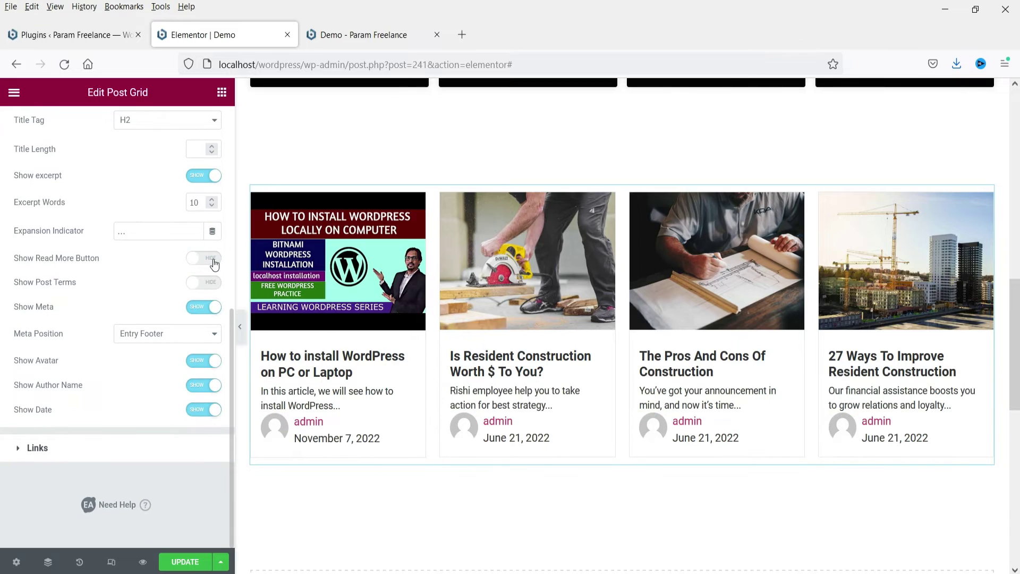
{"action": "left_click", "coordinate": [213, 259]}
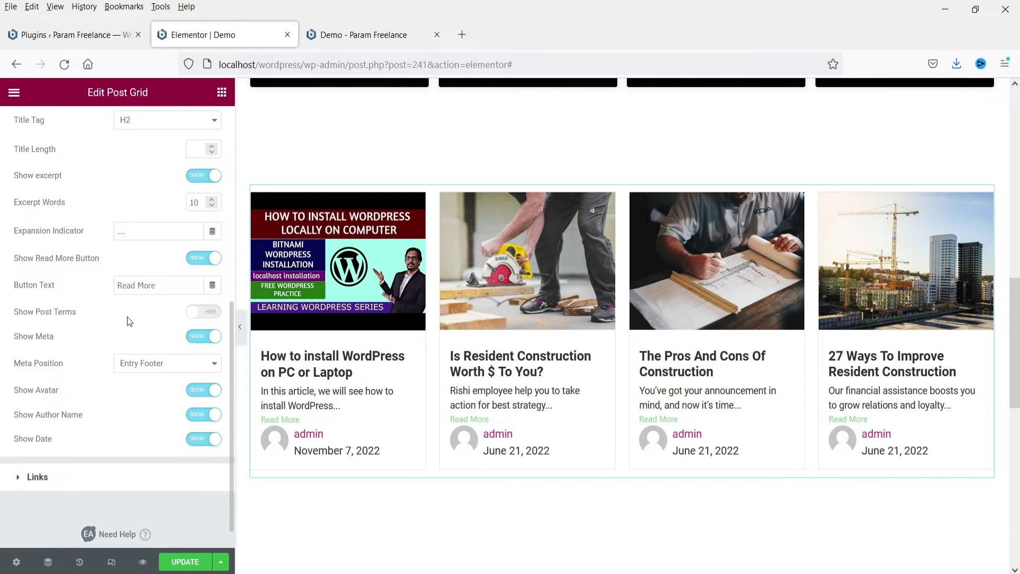
- Hide the avatar and author name on the posts, and review the image, title and Read More link options
{"action": "left_click", "coordinate": [198, 396]}
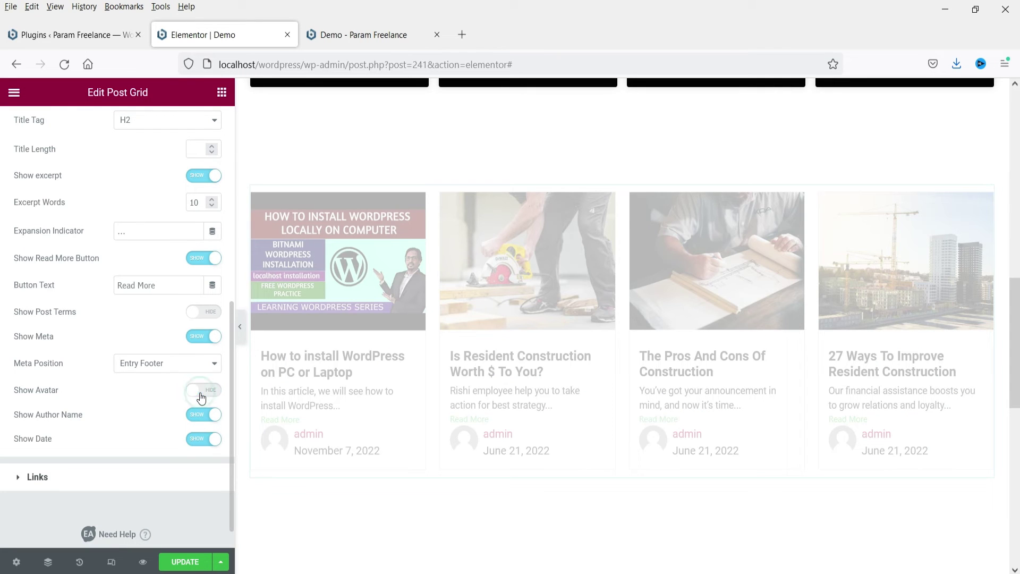
{"action": "left_click", "coordinate": [204, 414]}
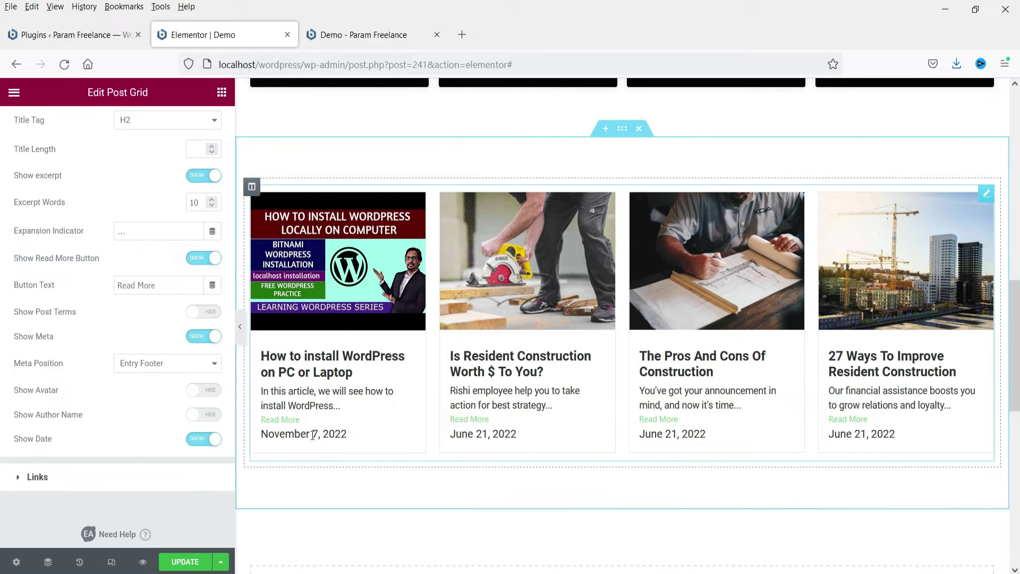
{"action": "left_click", "coordinate": [32, 478]}
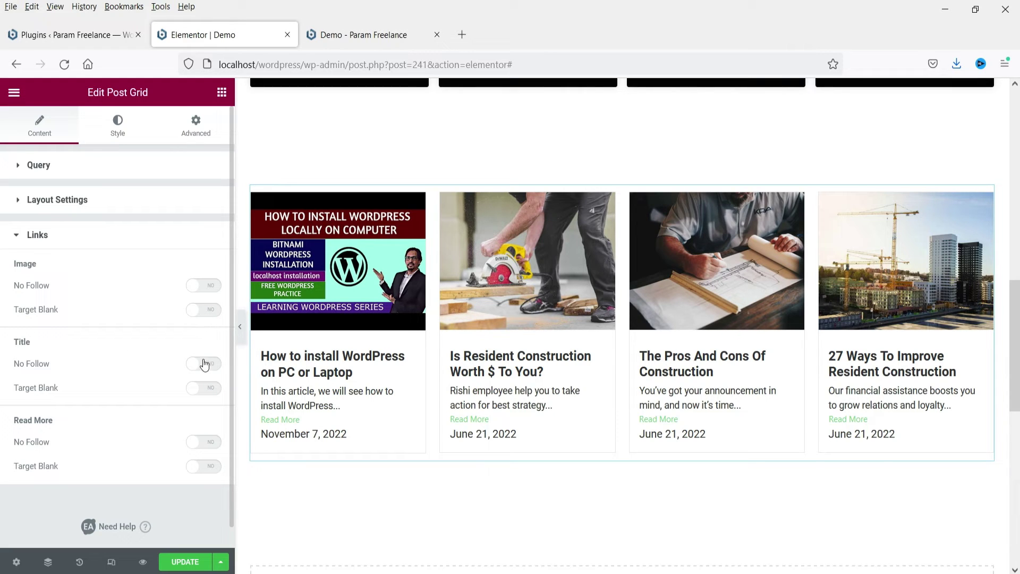
{"action": "left_click", "coordinate": [80, 238]}
{"action": "left_click", "coordinate": [70, 169]}
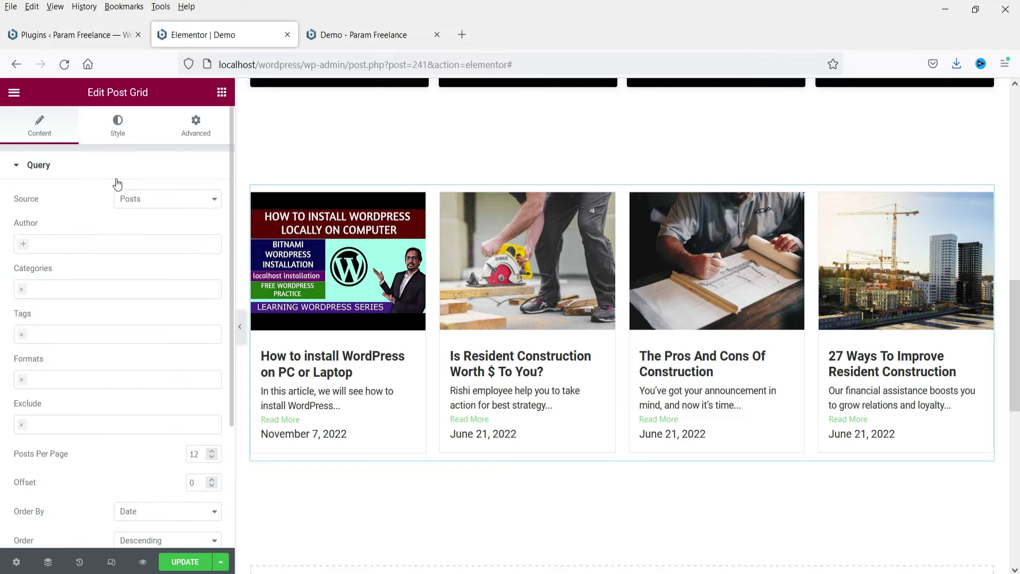
- Try Style Two and Style Three for the Post Grid and return the style to Default
{"action": "left_click", "coordinate": [121, 127]}
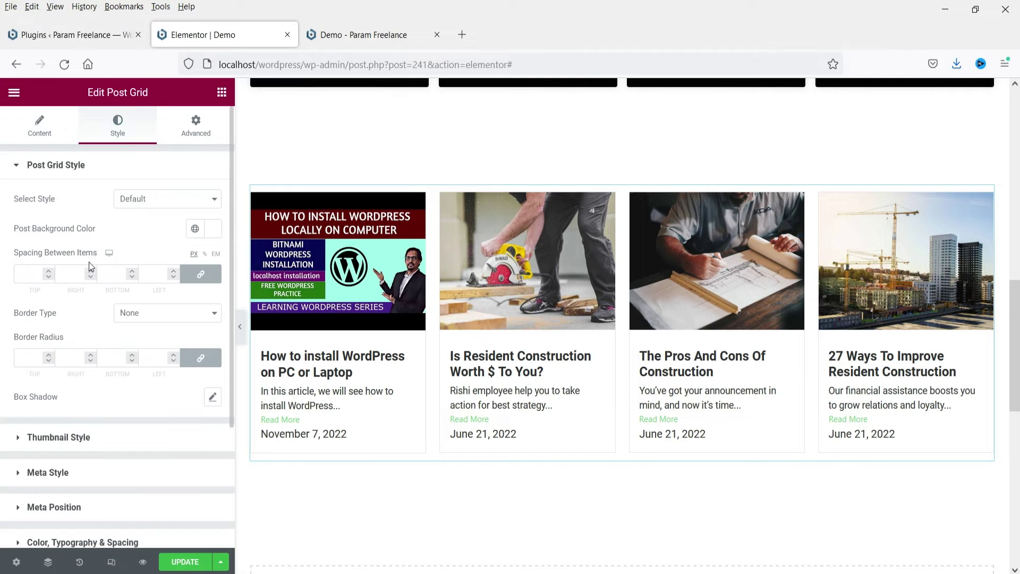
{"action": "left_click", "coordinate": [155, 200]}
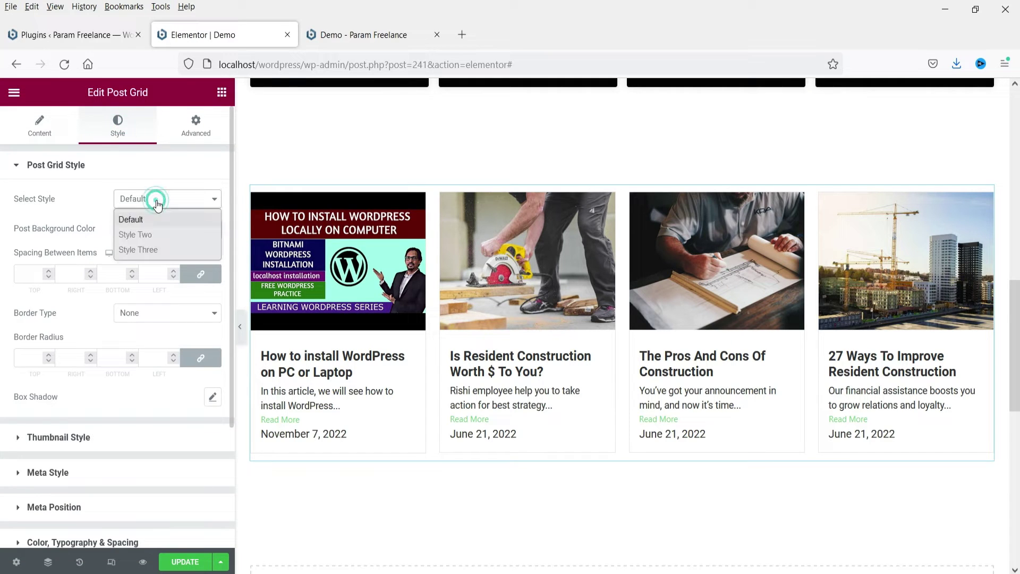
{"action": "left_click", "coordinate": [165, 235]}
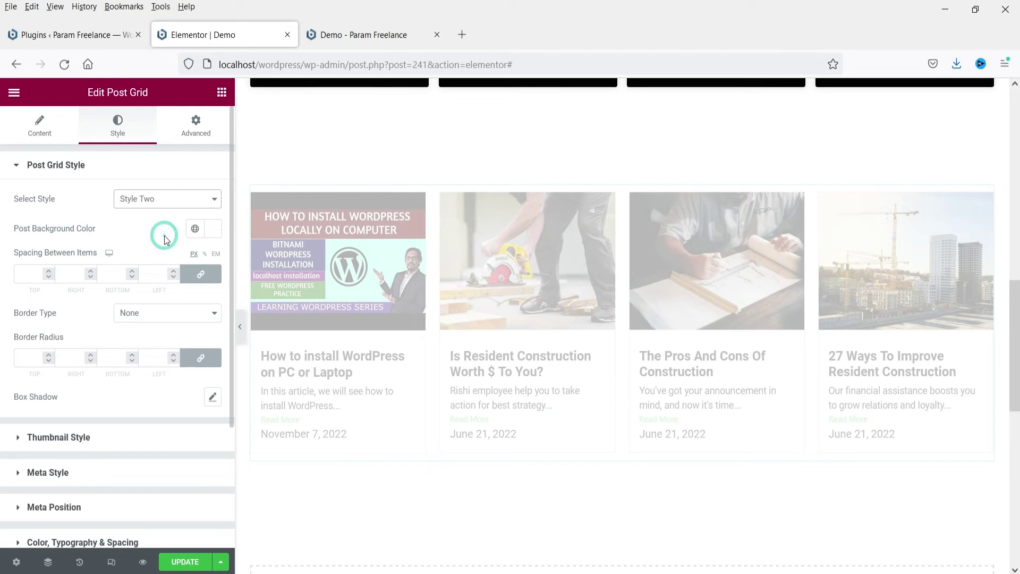
{"action": "left_click", "coordinate": [149, 202]}
{"action": "left_click", "coordinate": [151, 248]}
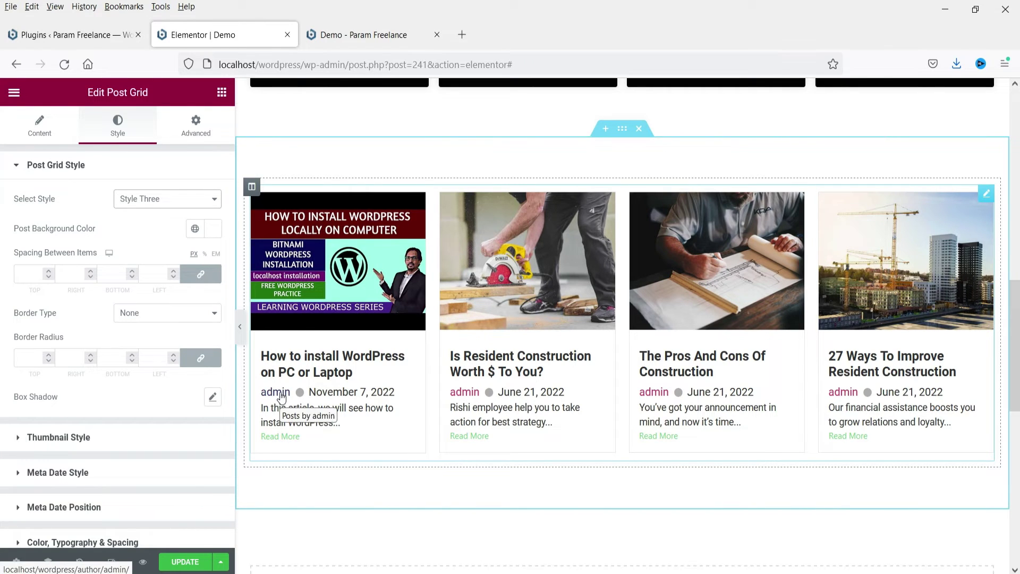
{"action": "left_click", "coordinate": [149, 199]}
{"action": "left_click", "coordinate": [152, 215]}
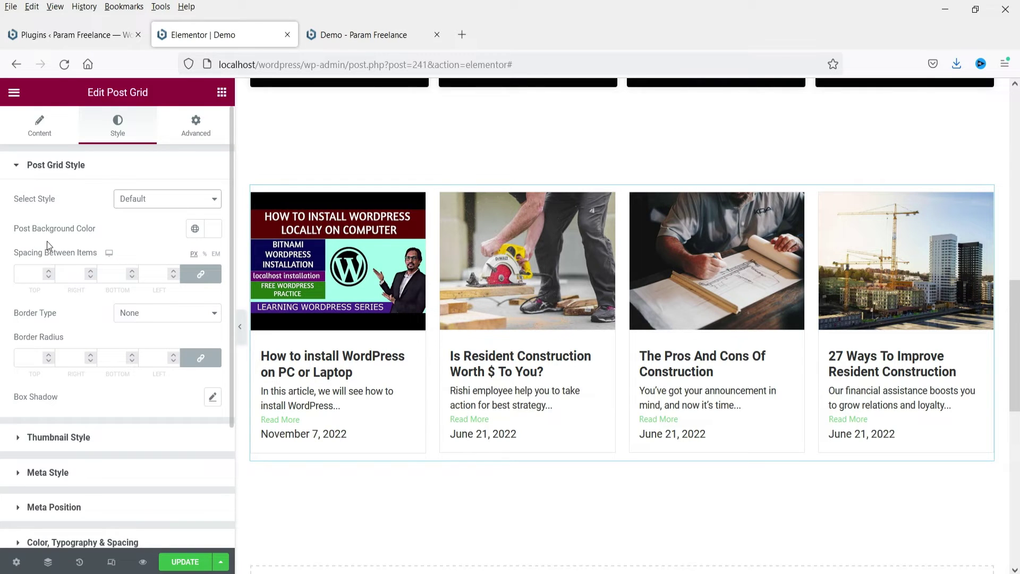
- Set the Post Grid's post background color to the global black
{"action": "left_click", "coordinate": [194, 228]}
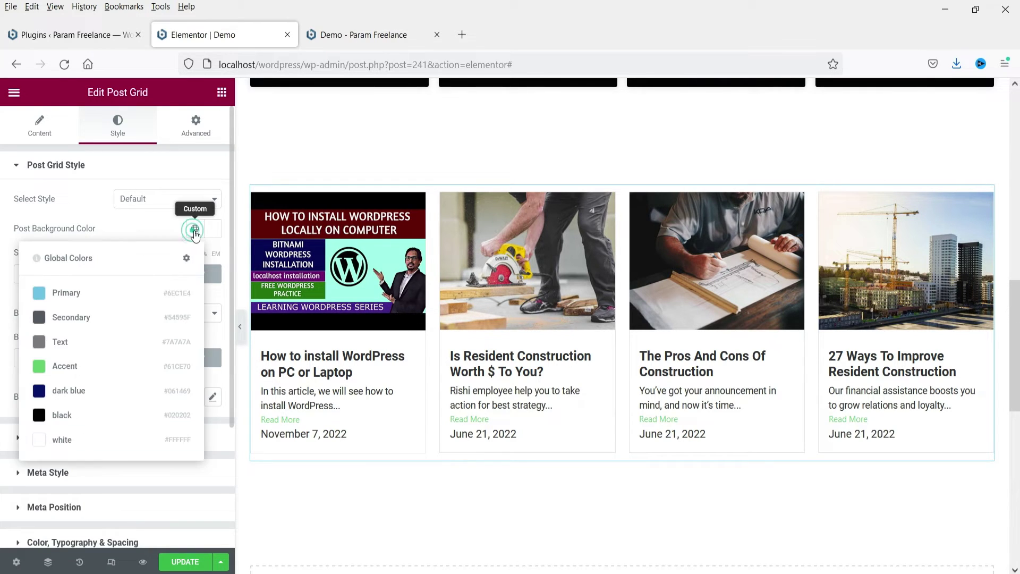
{"action": "left_click", "coordinate": [81, 415]}
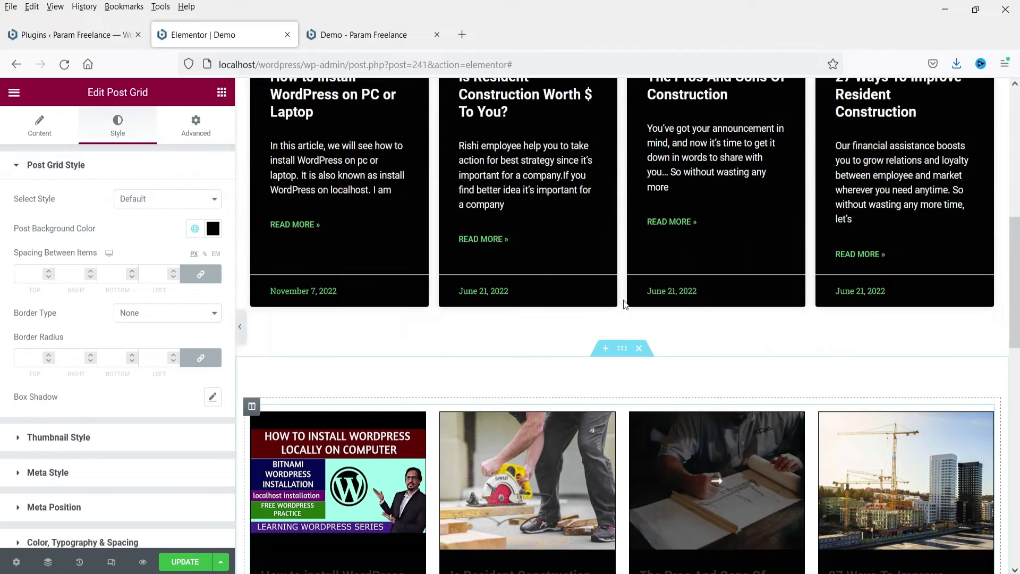
{"action": "scroll", "coordinate": [492, 236], "scroll_direction": "down", "scroll_amount": 5}
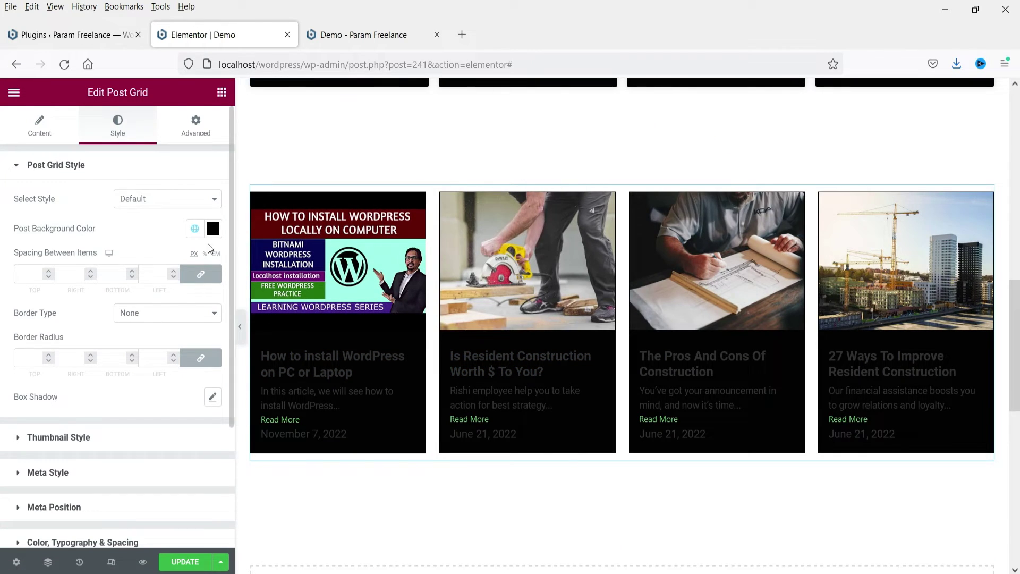
- Look through the Post Grid's thumbnail style, and set the date color in the meta style to the global white
{"action": "scroll", "coordinate": [142, 322], "scroll_direction": "down", "scroll_amount": 3}
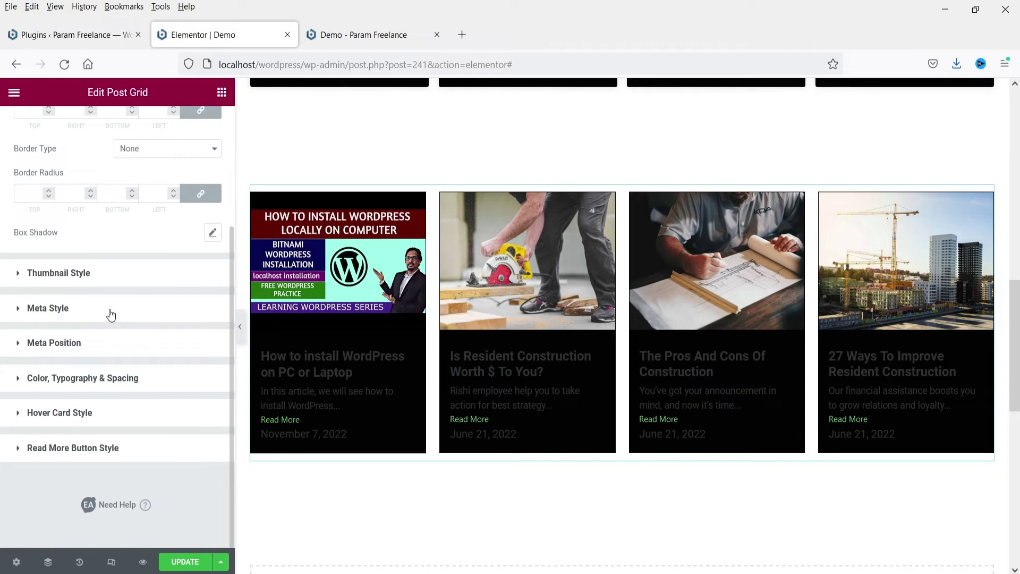
{"action": "left_click", "coordinate": [93, 271]}
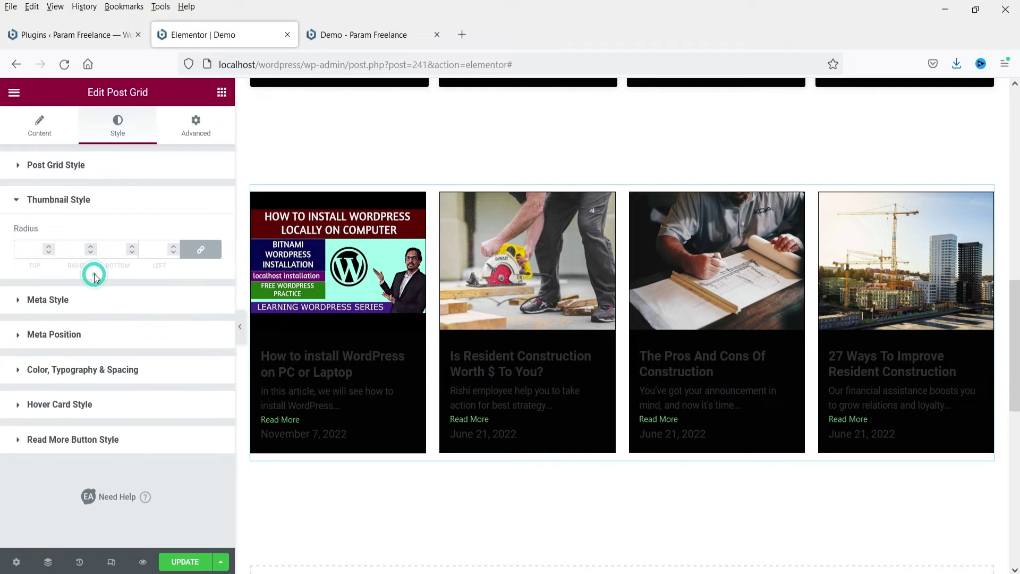
{"action": "left_click", "coordinate": [69, 300]}
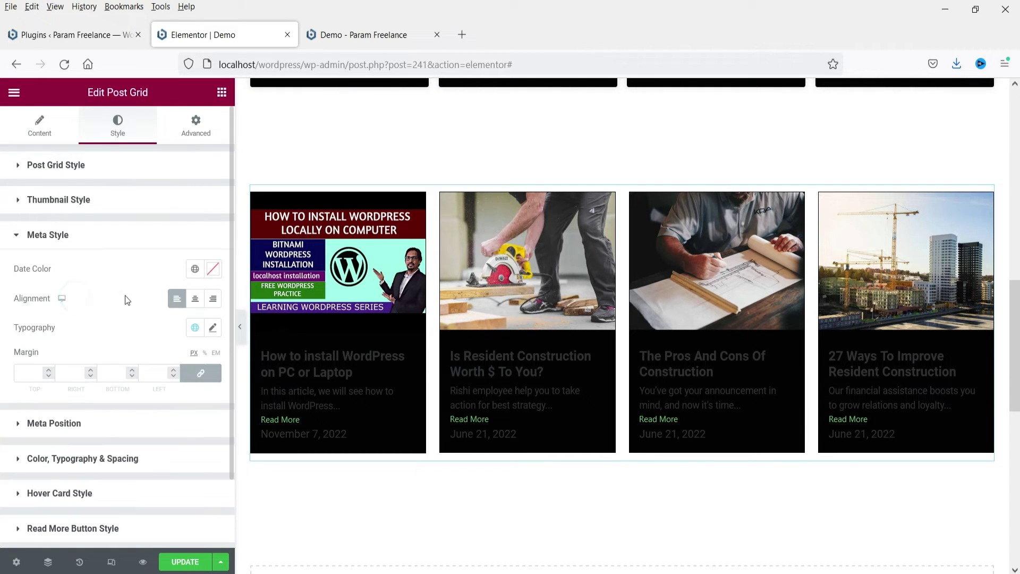
{"action": "left_click", "coordinate": [195, 269]}
{"action": "left_click", "coordinate": [81, 480]}
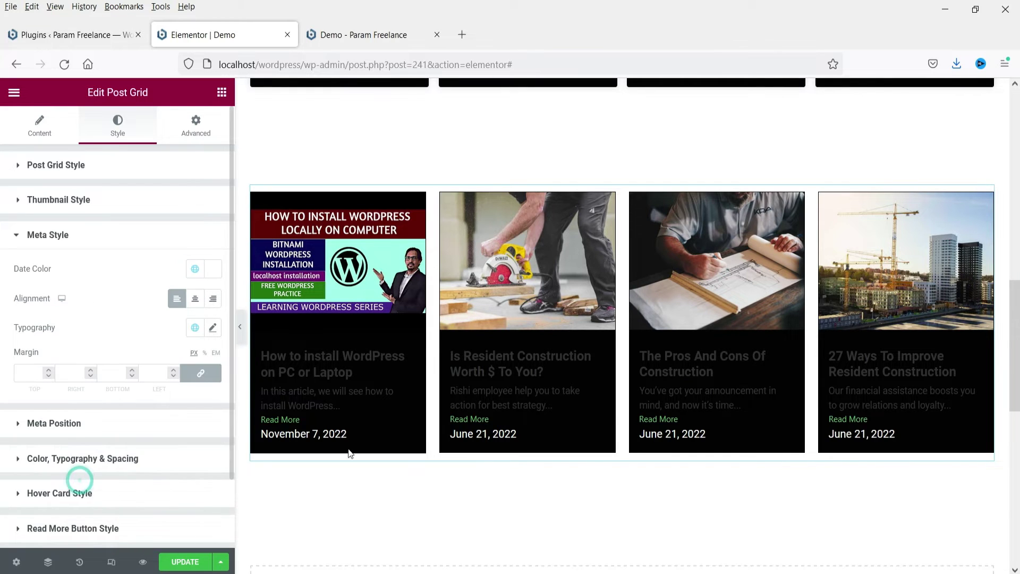
- Try the Absolute position for the post meta and return it to Default
{"action": "scroll", "coordinate": [121, 372], "scroll_direction": "down", "scroll_amount": 2}
{"action": "left_click", "coordinate": [118, 346]}
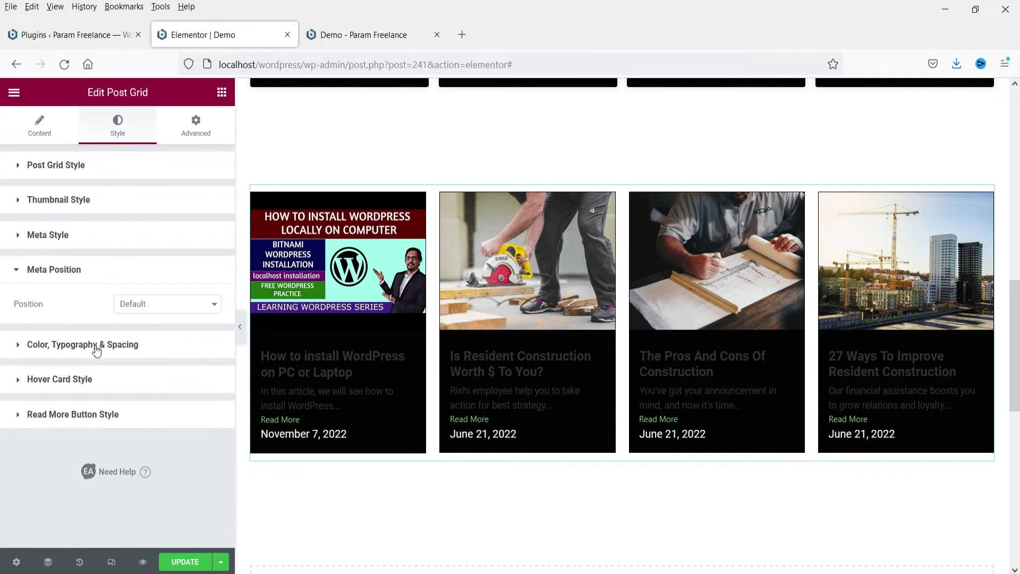
{"action": "left_click", "coordinate": [171, 304]}
{"action": "left_click", "coordinate": [171, 340]}
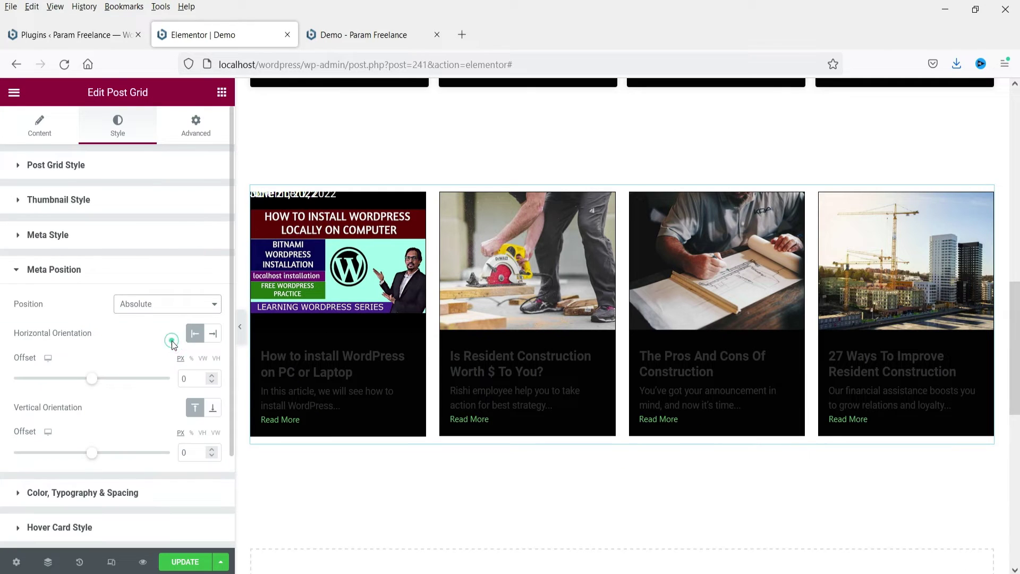
{"action": "left_click", "coordinate": [164, 304]}
{"action": "left_click", "coordinate": [160, 323]}
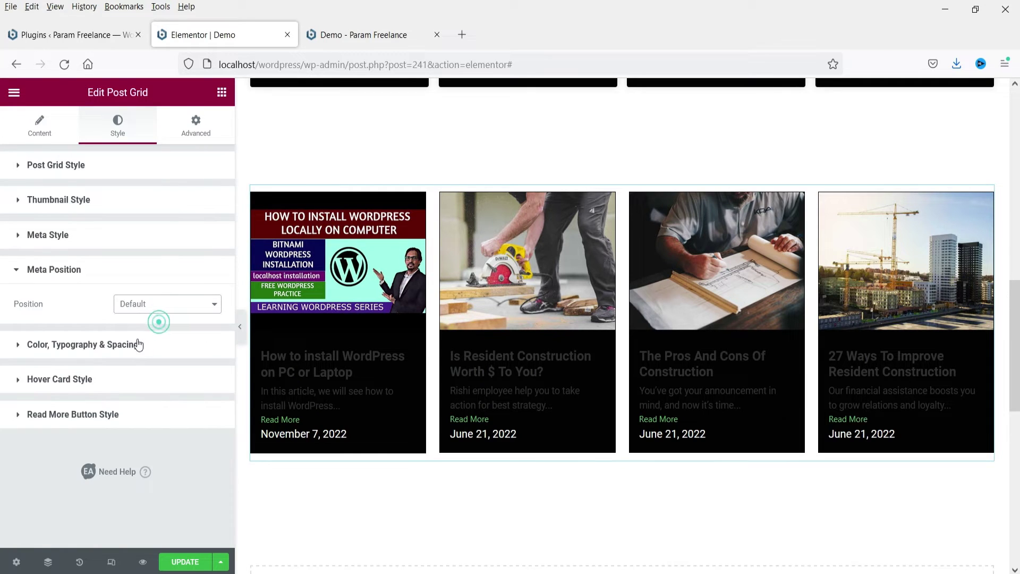
- Set the post title color to the global white and the title hover color to the global Accent green
{"action": "left_click", "coordinate": [114, 348]}
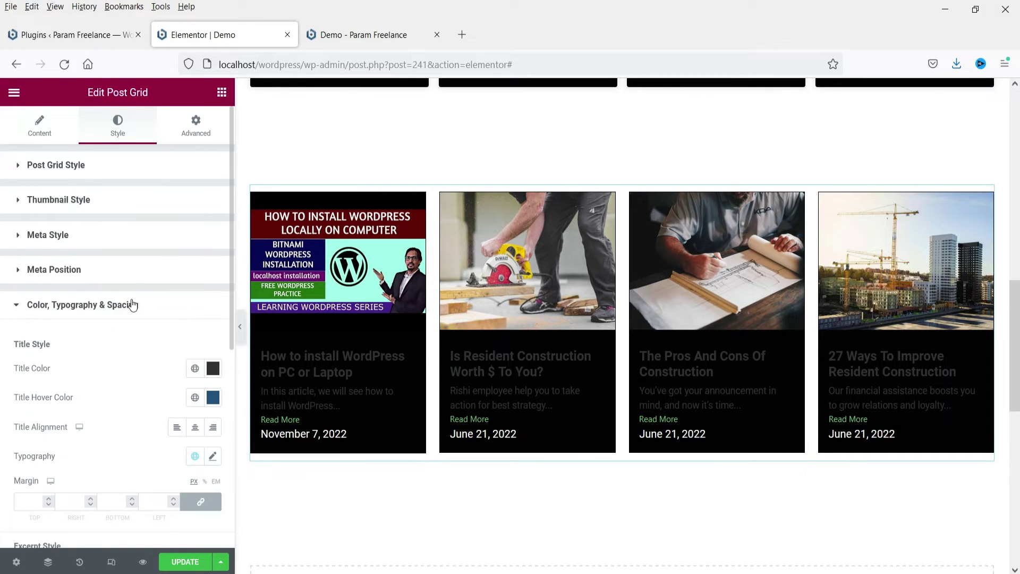
{"action": "scroll", "coordinate": [132, 301], "scroll_direction": "down", "scroll_amount": 2}
{"action": "left_click", "coordinate": [195, 293]}
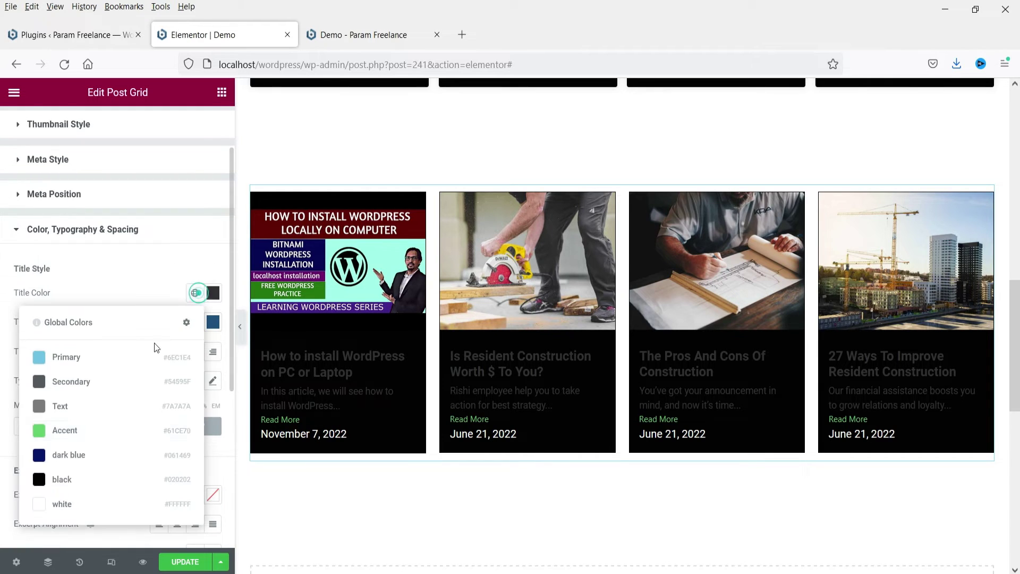
{"action": "left_click", "coordinate": [60, 504]}
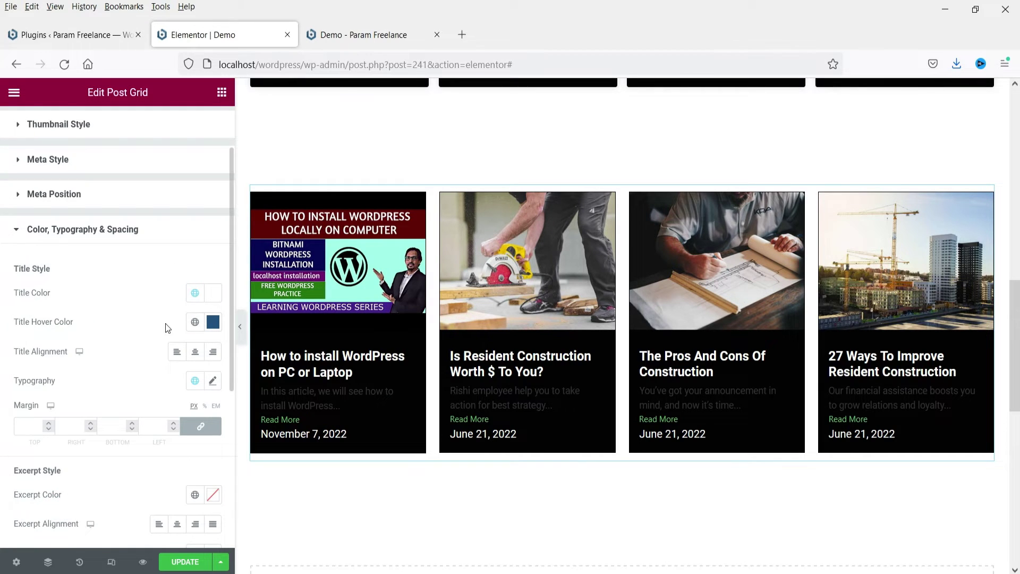
{"action": "left_click", "coordinate": [194, 325]}
{"action": "left_click", "coordinate": [75, 458]}
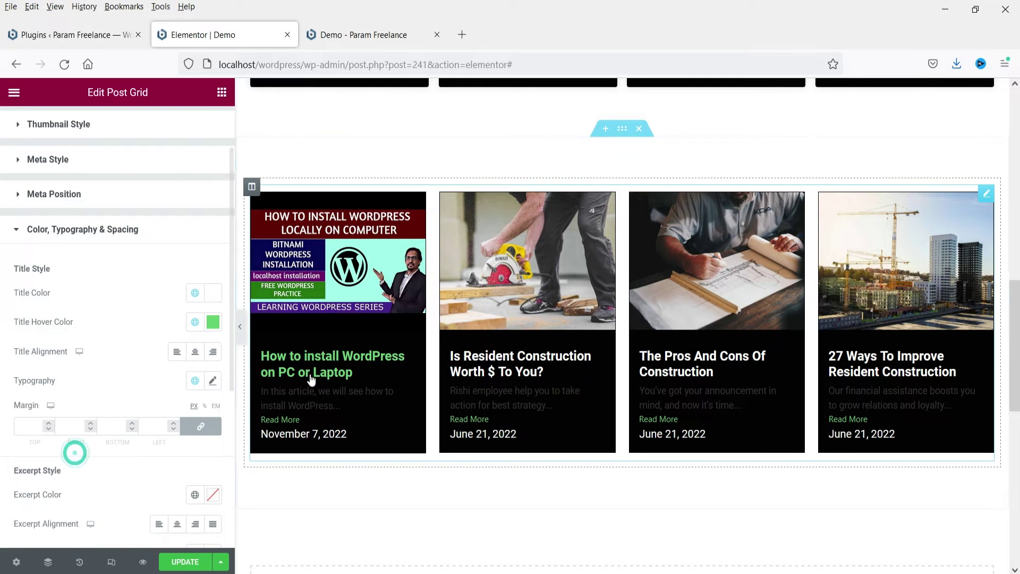
- Set the post excerpt color to the global white
{"action": "scroll", "coordinate": [139, 322], "scroll_direction": "down", "scroll_amount": 2}
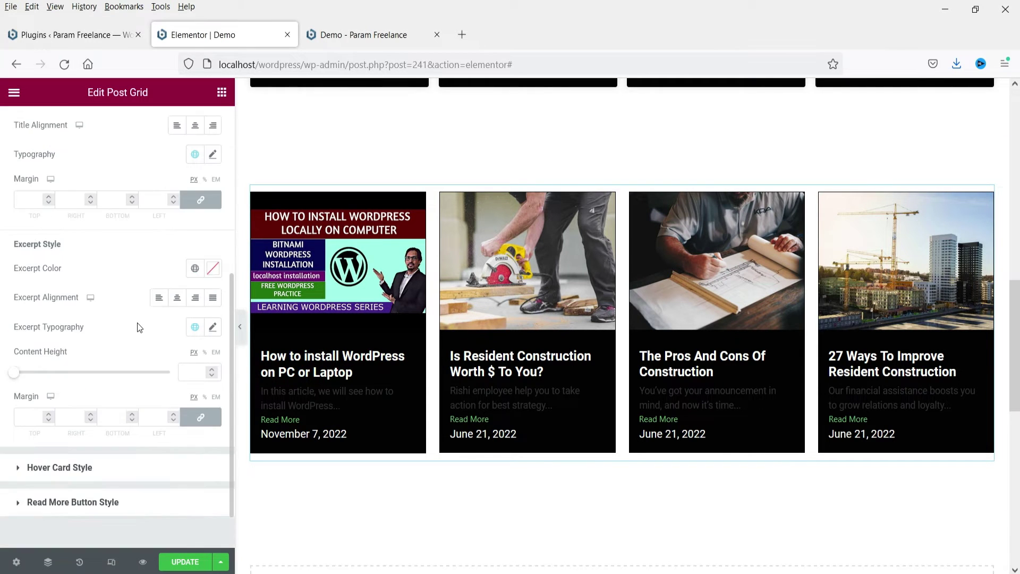
{"action": "scroll", "coordinate": [137, 323], "scroll_direction": "down", "scroll_amount": 3}
{"action": "left_click", "coordinate": [195, 267]}
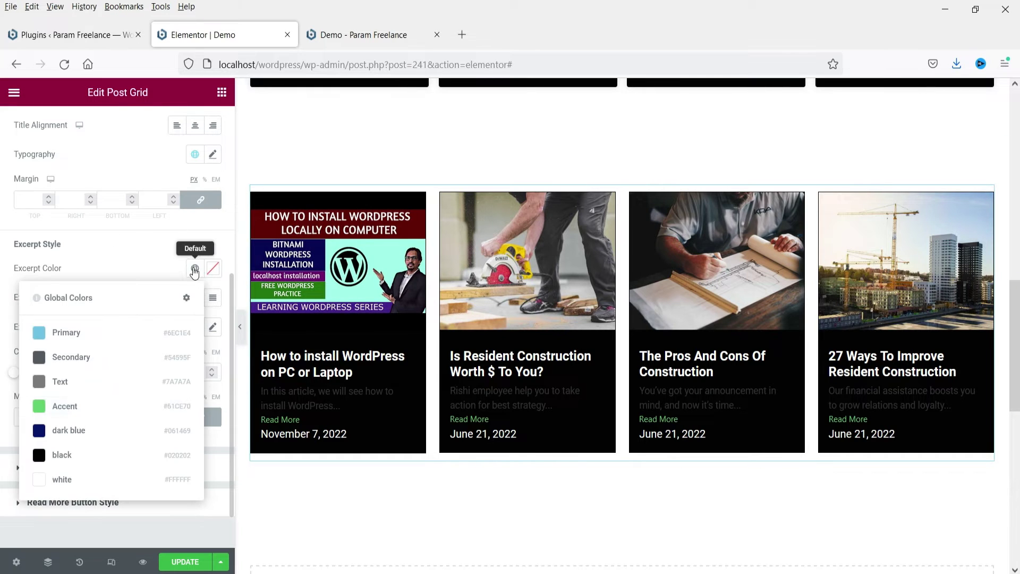
{"action": "left_click", "coordinate": [64, 478]}
- Make the hover card's background color more transparent, using #0000008C
{"action": "scroll", "coordinate": [135, 320], "scroll_direction": "down", "scroll_amount": 1}
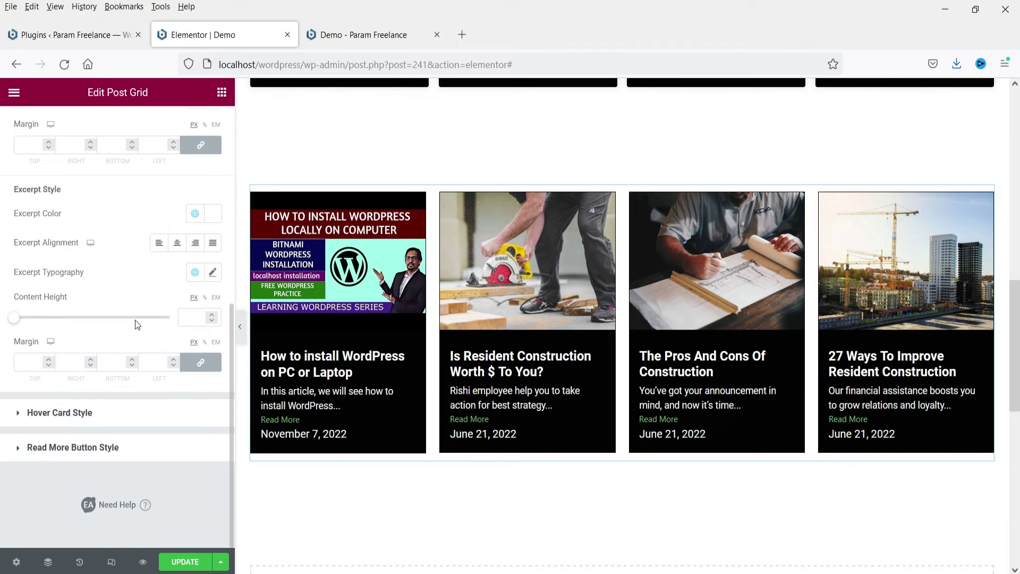
{"action": "left_click", "coordinate": [83, 414]}
{"action": "scroll", "coordinate": [69, 372], "scroll_direction": "down", "scroll_amount": 1}
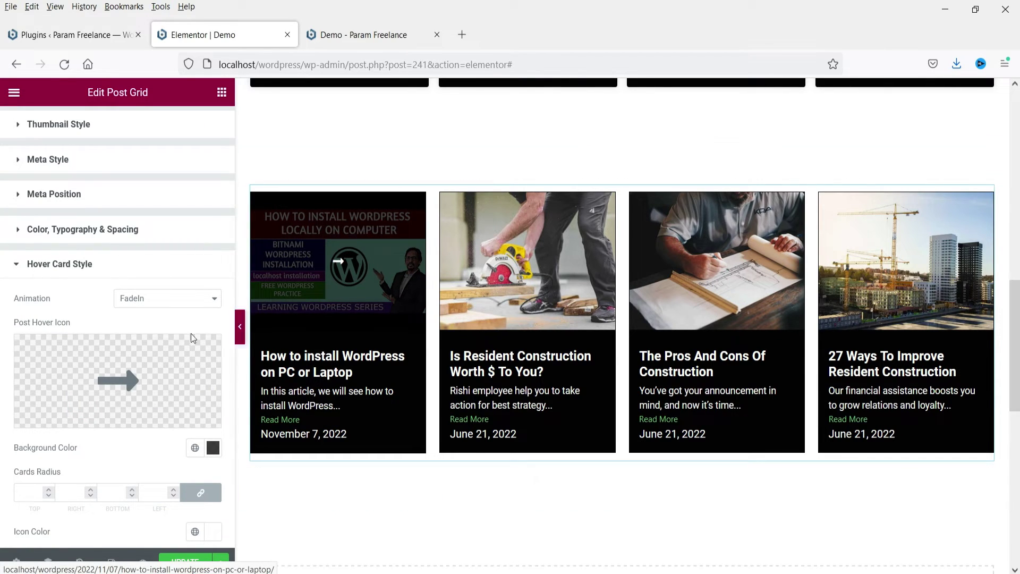
{"action": "scroll", "coordinate": [152, 319], "scroll_direction": "down", "scroll_amount": 3}
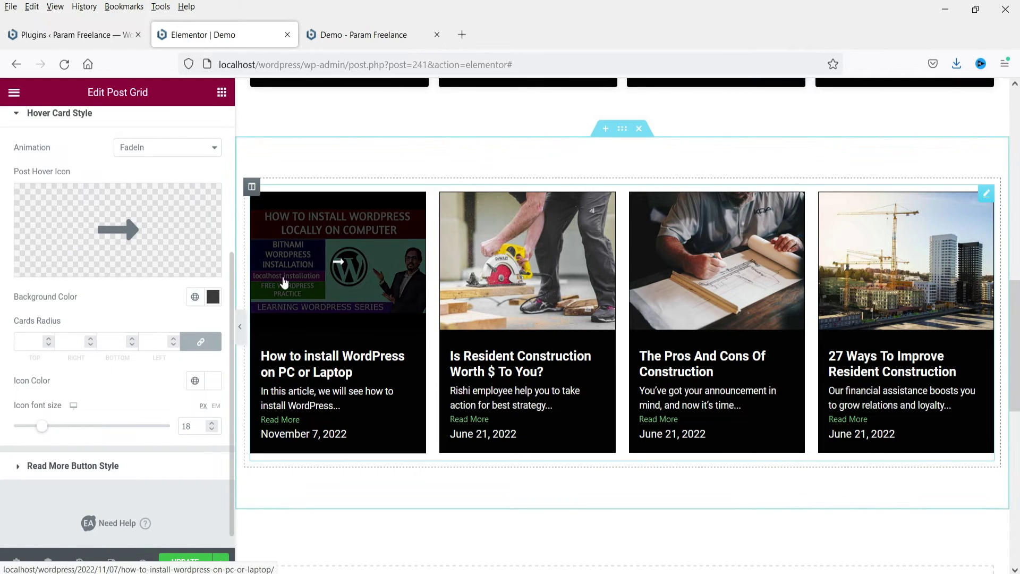
{"action": "left_click", "coordinate": [195, 296]}
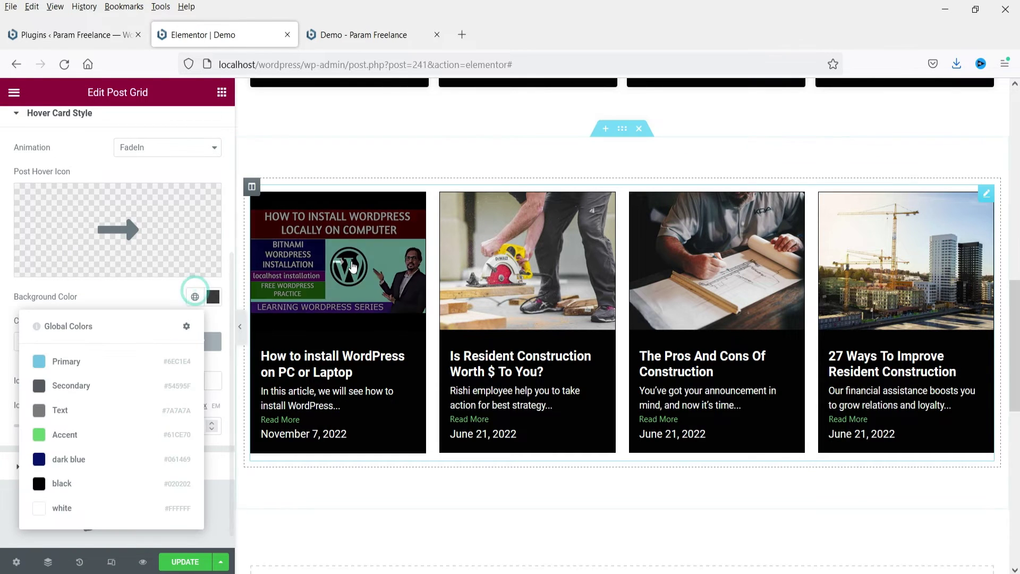
{"action": "left_click", "coordinate": [195, 296]}
{"action": "left_click", "coordinate": [214, 298]}
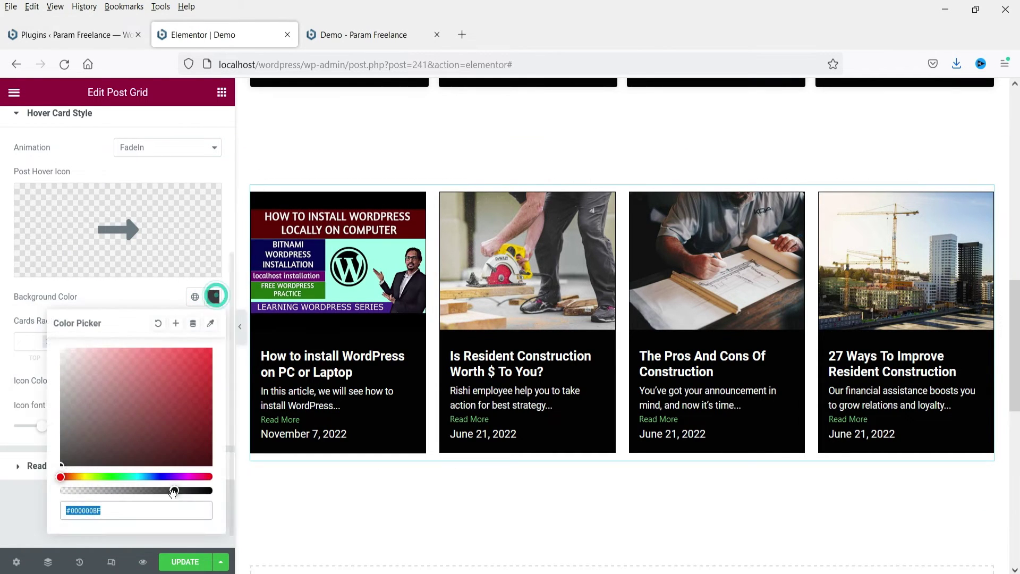
{"action": "left_click_drag", "start_coordinate": [173, 491], "coordinate": [144, 492]}
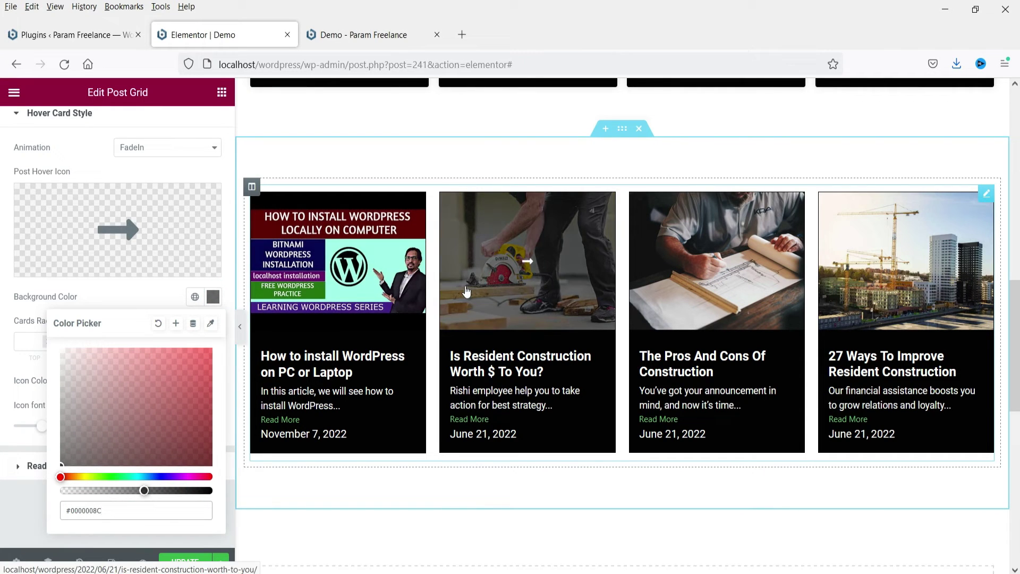
{"action": "mouse_move", "coordinate": [136, 236]}
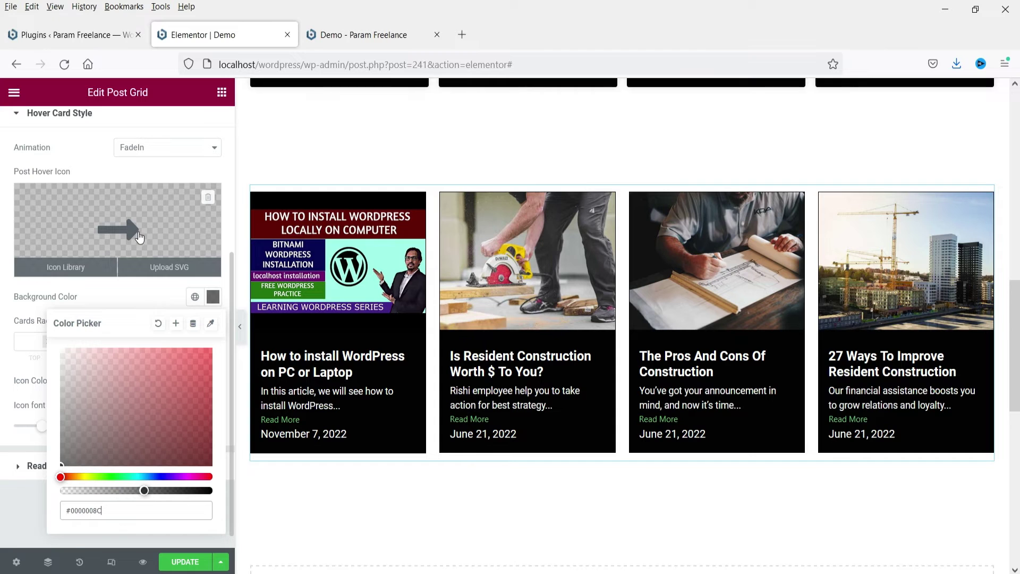
{"action": "left_click", "coordinate": [98, 159]}
- Set the Read More button's typography size to 20 px
{"action": "left_click", "coordinate": [57, 467]}
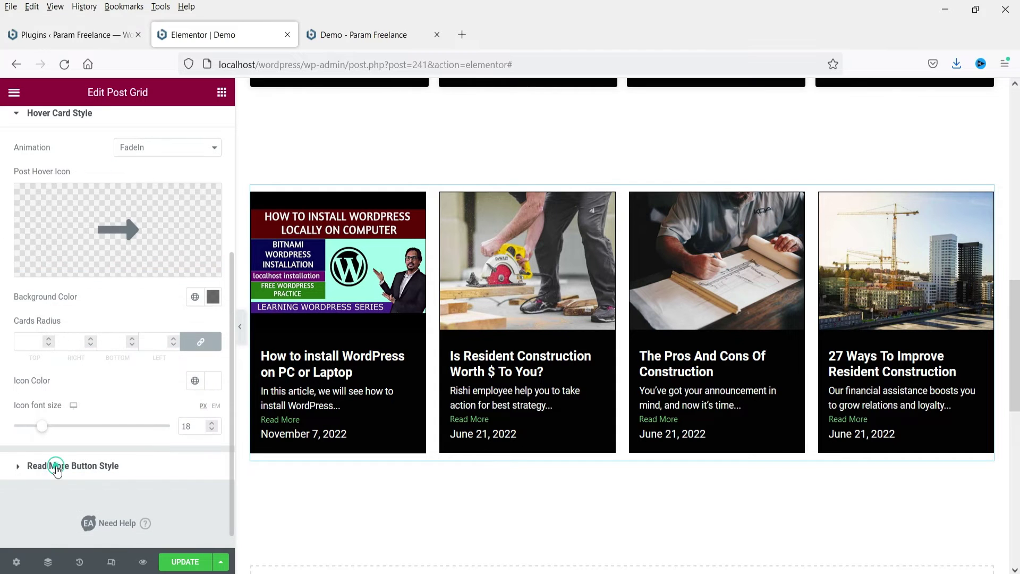
{"action": "scroll", "coordinate": [117, 283], "scroll_direction": "down", "scroll_amount": 5}
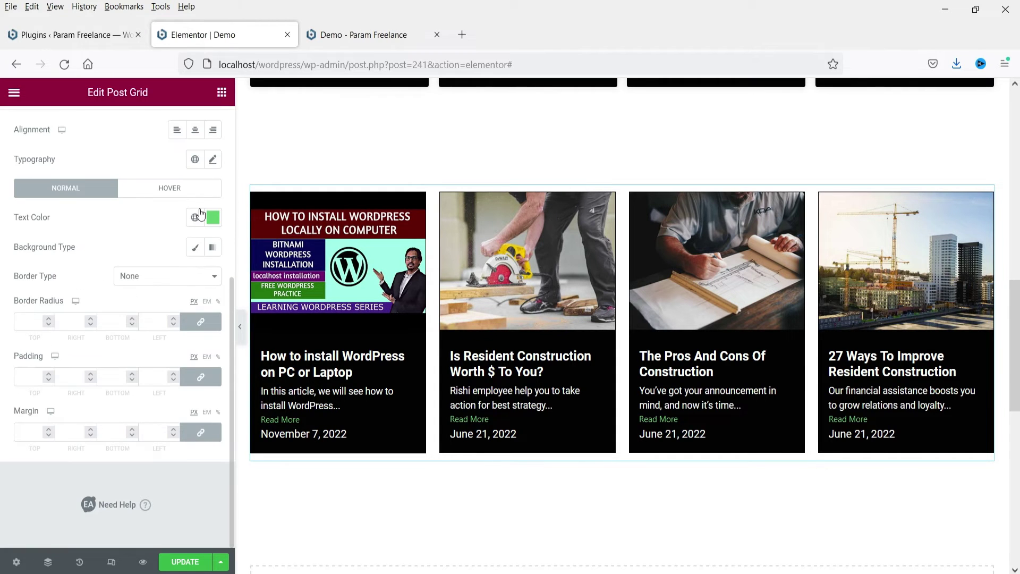
{"action": "left_click", "coordinate": [213, 160]}
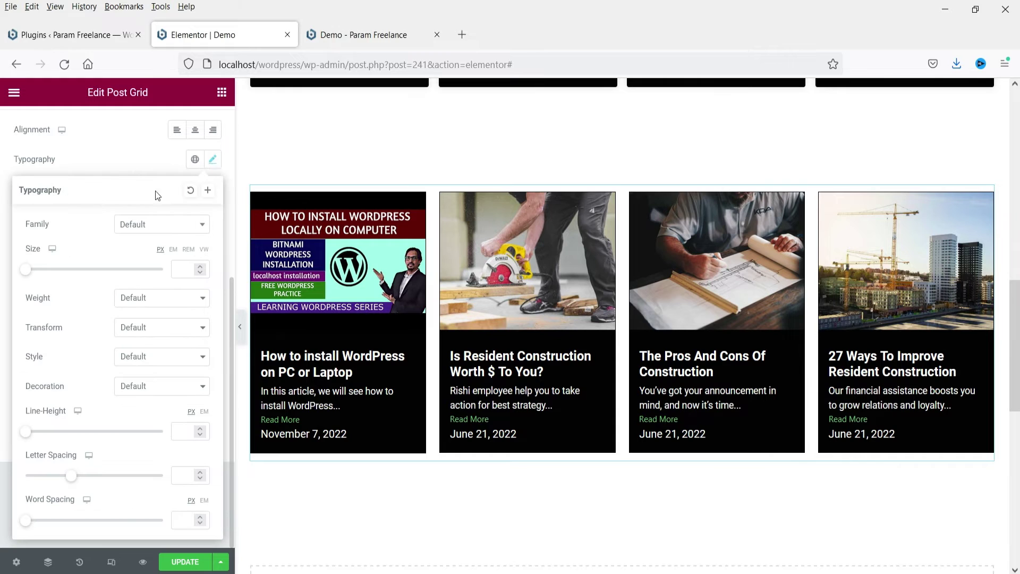
{"action": "left_click", "coordinate": [196, 271]}
{"action": "type", "text": "20"}
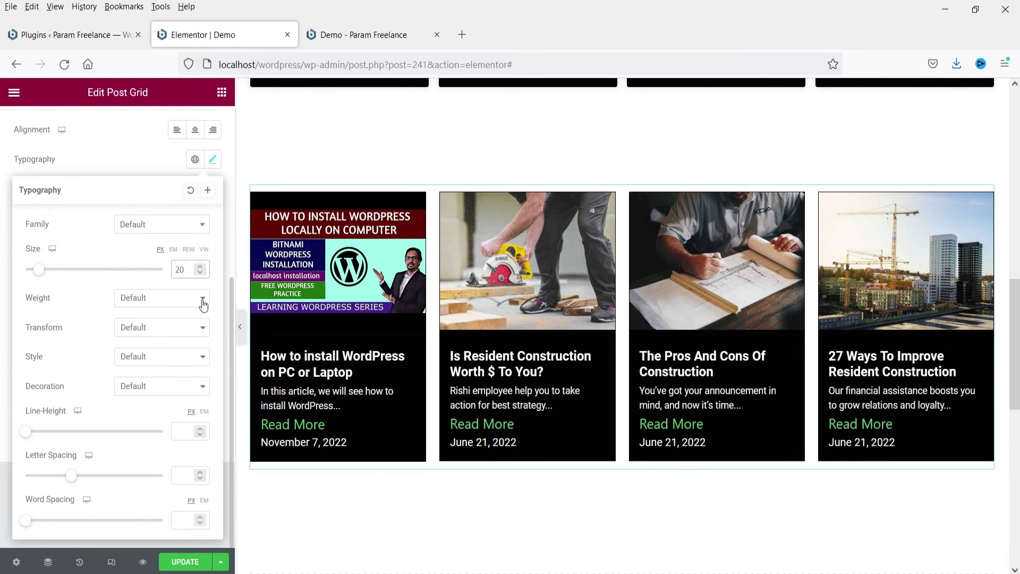
{"action": "left_click", "coordinate": [213, 160]}
- Give the Read More button a classic background in the global dark blue
{"action": "left_click", "coordinate": [195, 248]}
{"action": "left_click", "coordinate": [195, 275]}
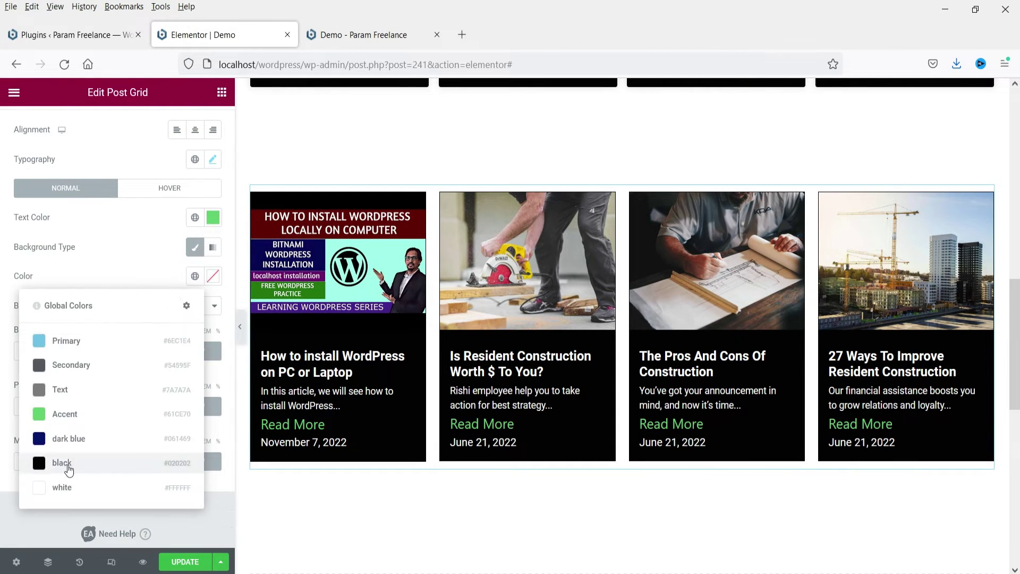
{"action": "left_click", "coordinate": [68, 439]}
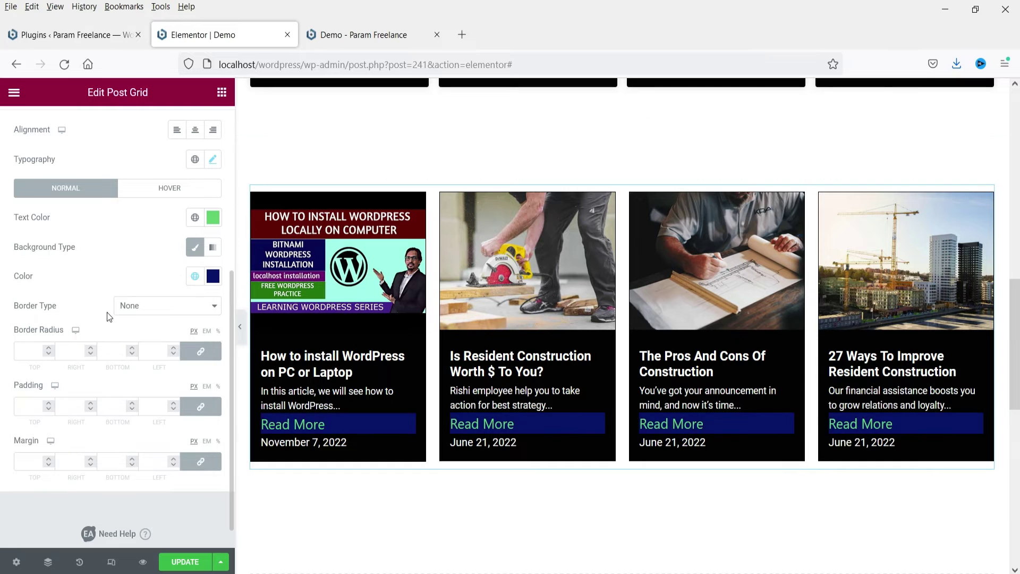
- Center the Read More button's text in the global white, with 5 px border radius, padding and margin
{"action": "left_click", "coordinate": [195, 217]}
{"action": "left_click", "coordinate": [66, 424]}
{"action": "left_click", "coordinate": [194, 131]}
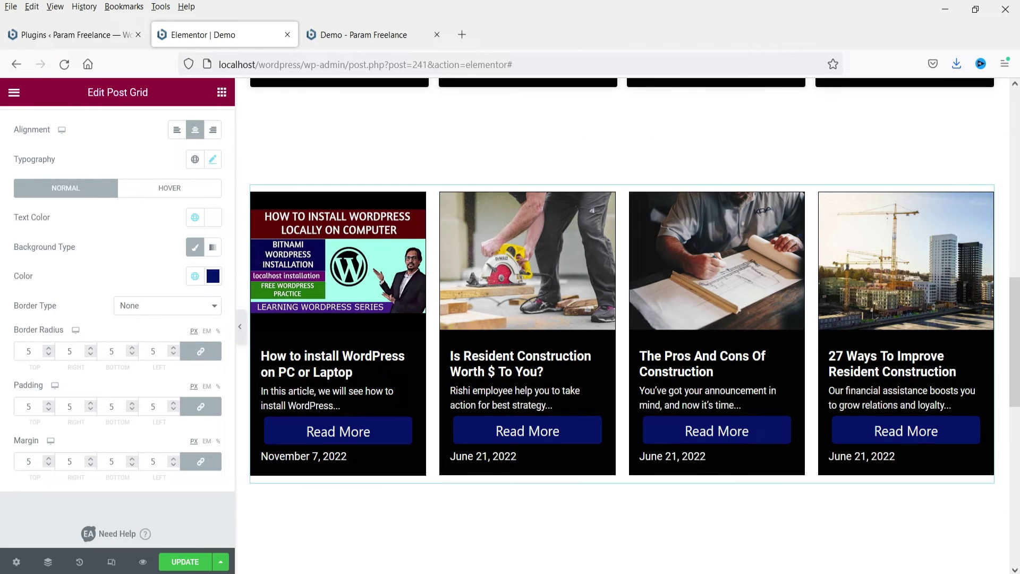
- Update the page and reload the live Demo page to check the styled Post Grid
{"action": "left_click", "coordinate": [179, 556]}
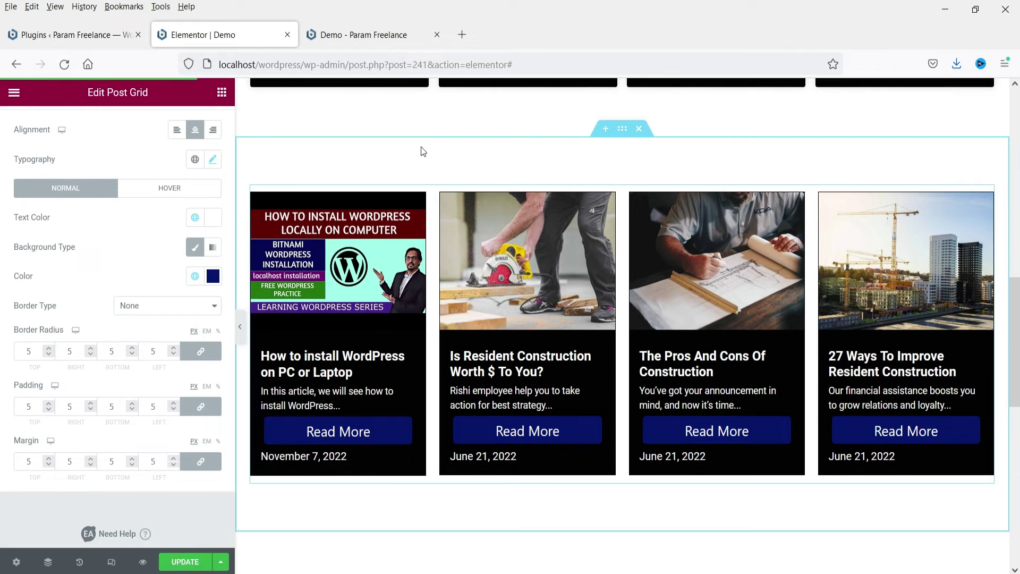
{"action": "left_click", "coordinate": [364, 35]}
{"action": "left_click", "coordinate": [64, 65]}
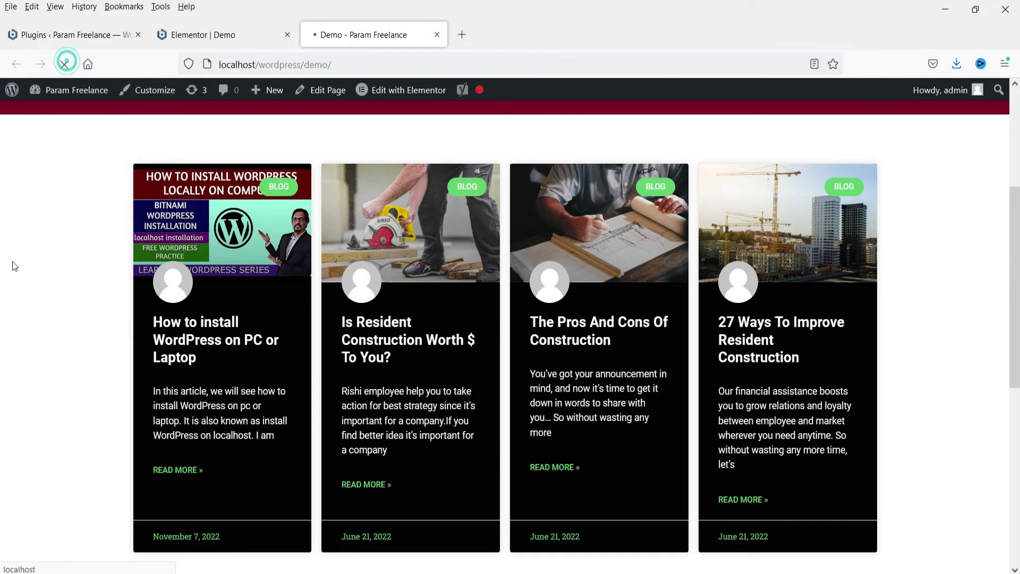
{"action": "scroll", "coordinate": [3, 255], "scroll_direction": "down", "scroll_amount": 5}
{"action": "scroll", "coordinate": [2, 256], "scroll_direction": "down", "scroll_amount": 3}
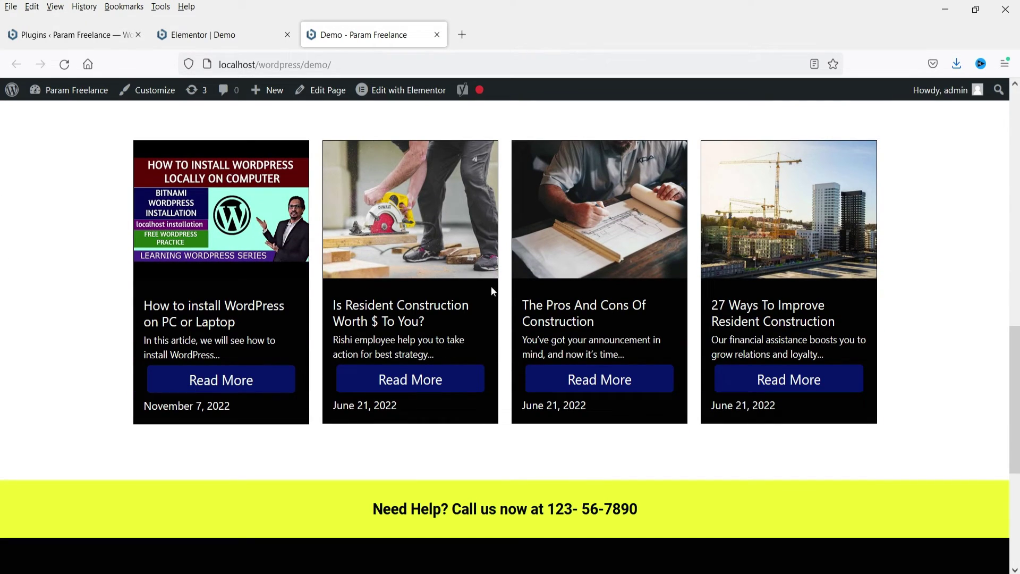
- Return to the WordPress plugins page and search the plugins available to add for "premium add"
{"action": "key", "text": "ctrl+shift+Tab"}
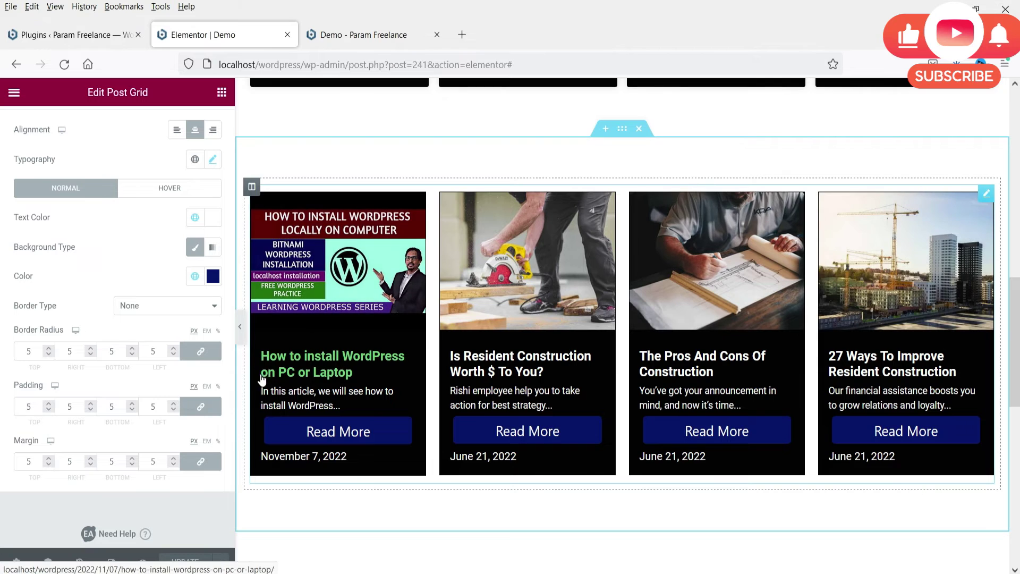
{"action": "key", "text": "ctrl+Page_Up"}
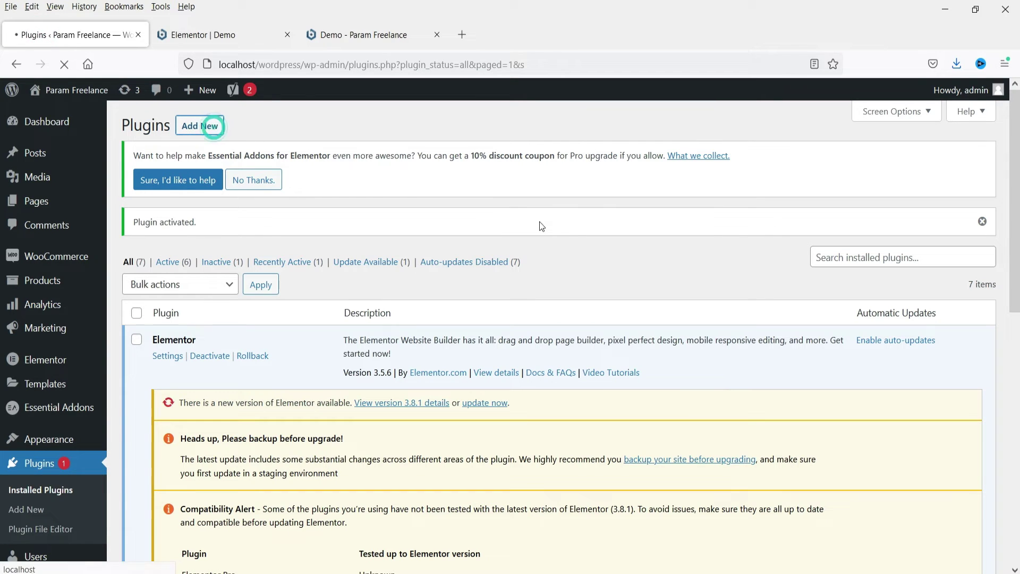
{"action": "left_click", "coordinate": [29, 510]}
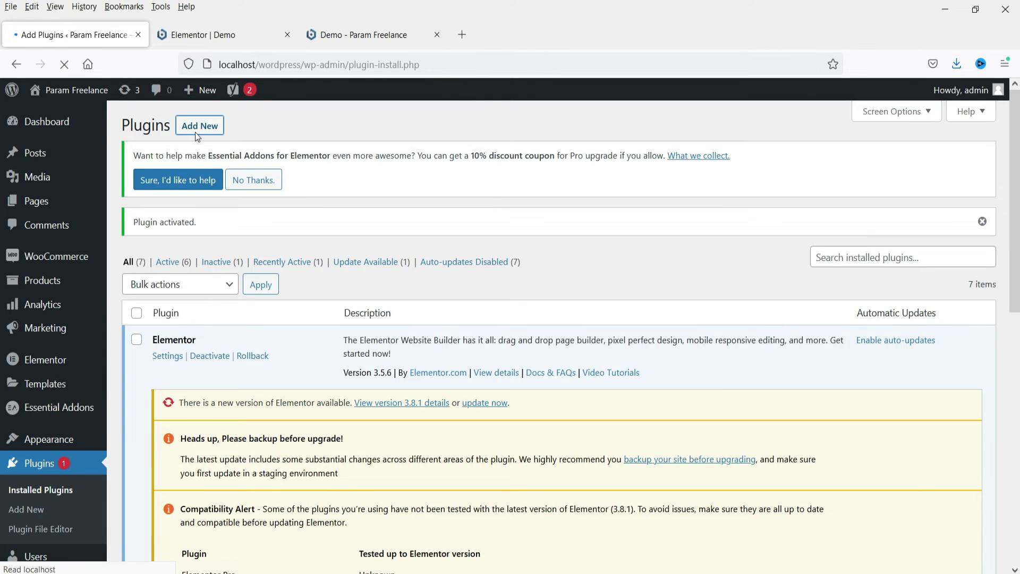
{"action": "left_click", "coordinate": [844, 226]}
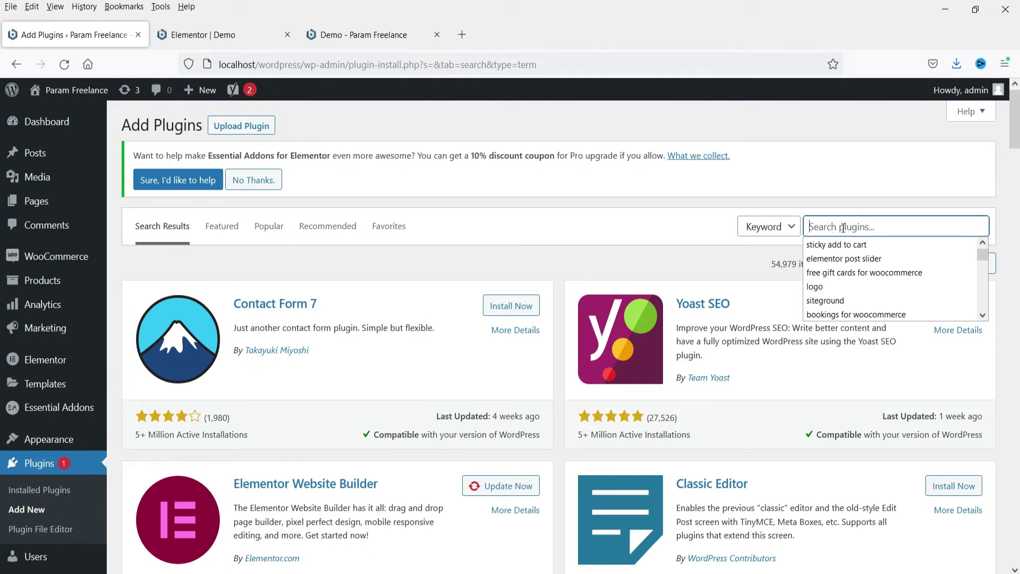
{"action": "type", "text": "premium add"}
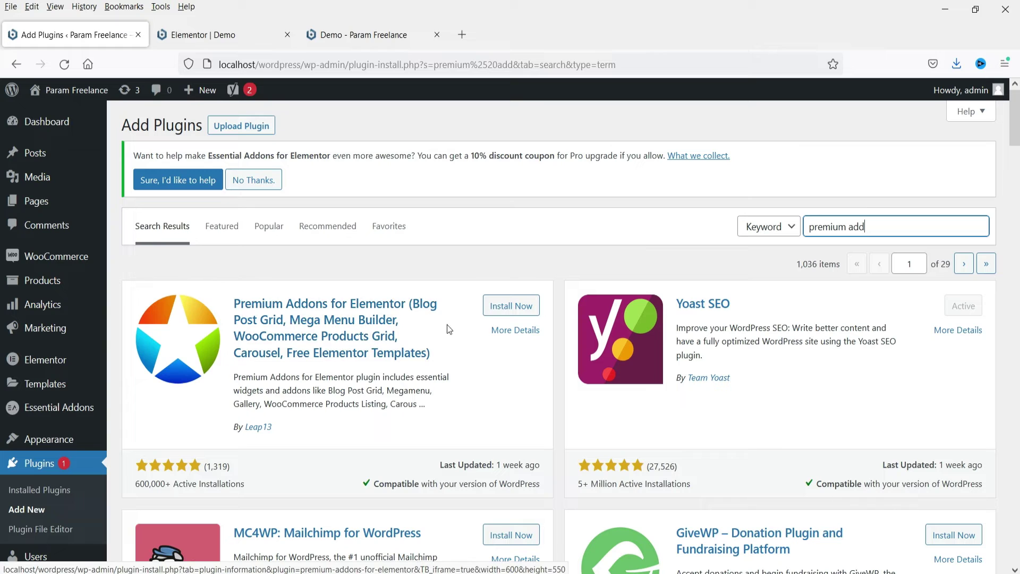
- Install and activate Premium Addons for Elementor, and reload the Demo page's Elementor editor
{"action": "left_click", "coordinate": [506, 314]}
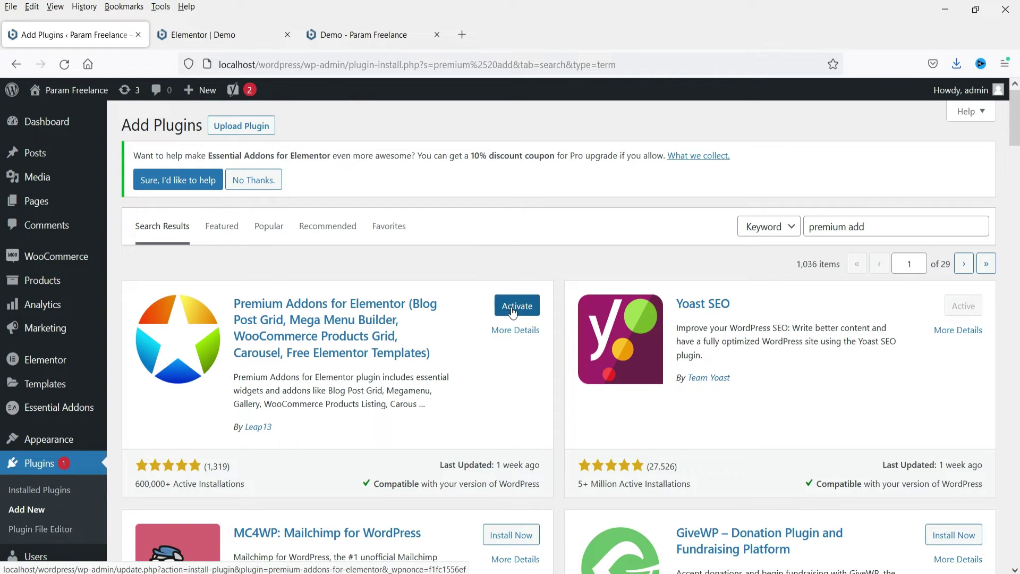
{"action": "left_click", "coordinate": [511, 311]}
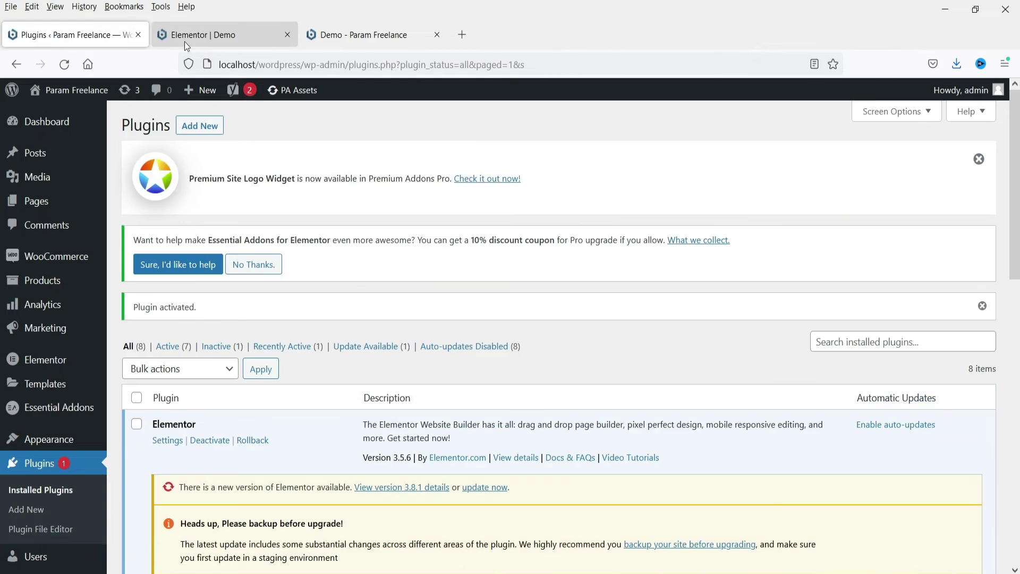
{"action": "left_click", "coordinate": [205, 34]}
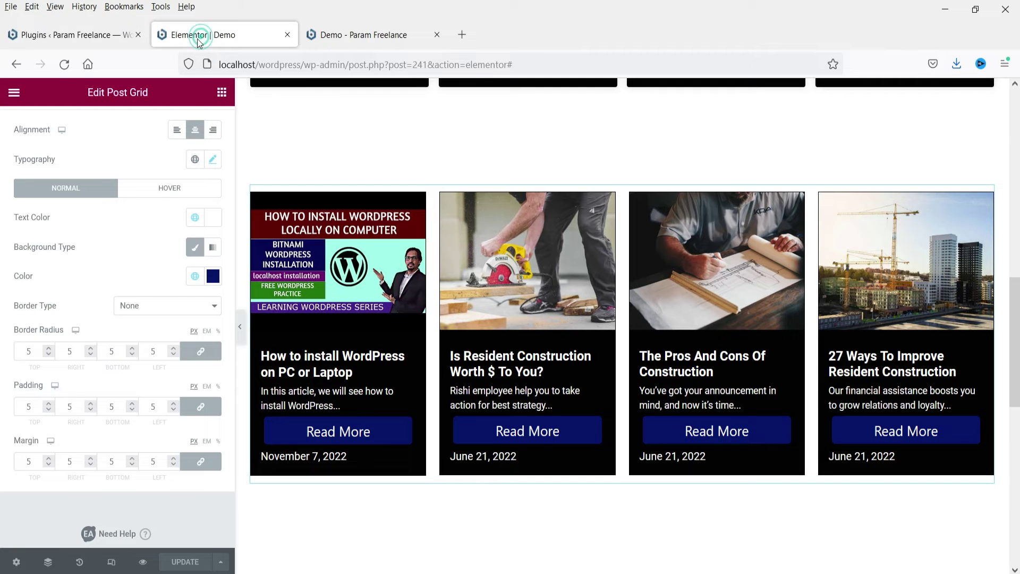
{"action": "left_click", "coordinate": [64, 64]}
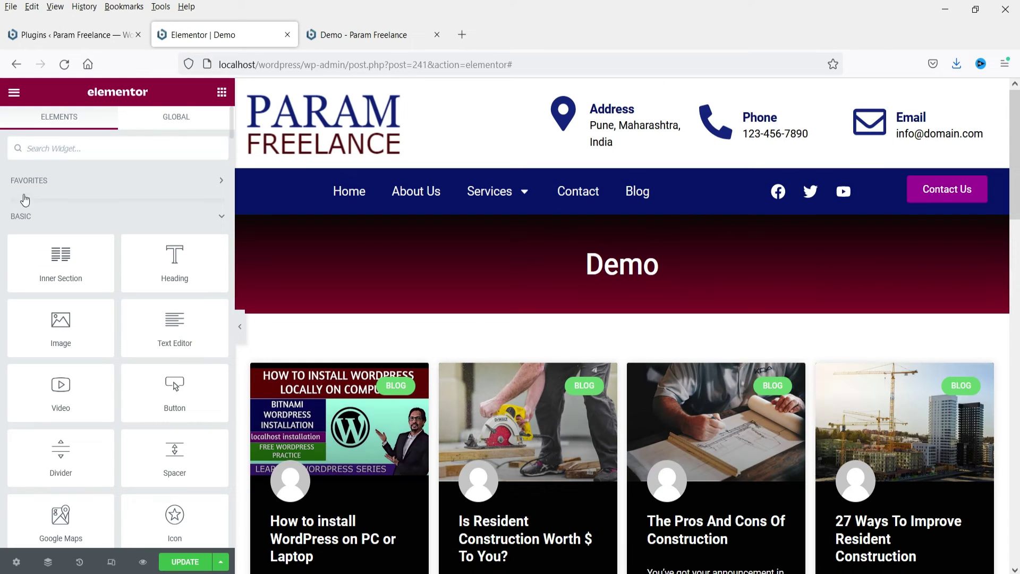
- Search the Elementor widgets for "post grid" and clear the search
{"action": "left_click", "coordinate": [67, 149]}
{"action": "type", "text": "post grid"}
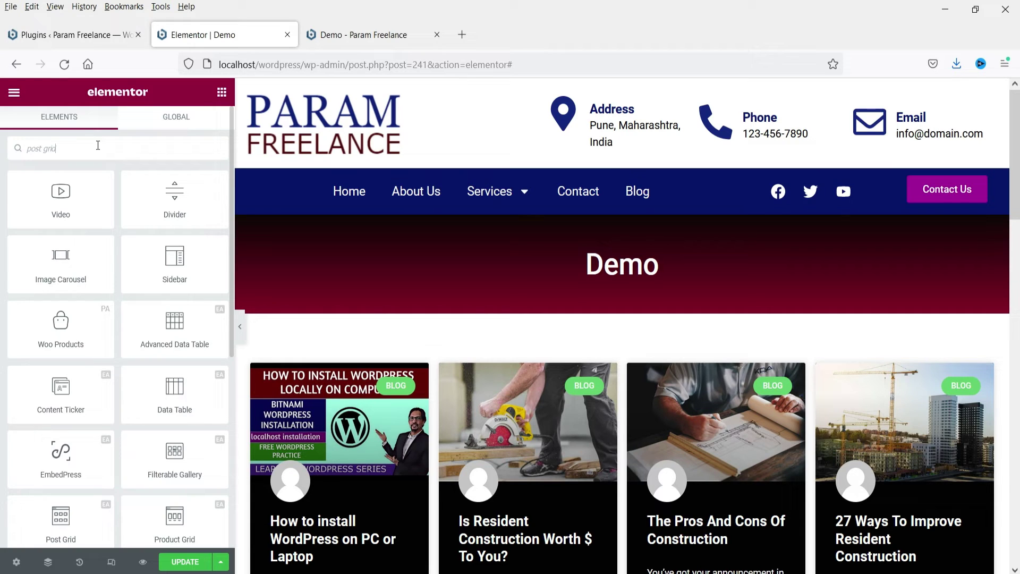
{"action": "key", "text": "BackSpace"}
{"action": "key", "text": "BackSpace"}
{"action": "key", "text": "BackSpace"}
{"action": "key", "text": "BackSpace"}
{"action": "key", "text": "BackSpace"}
{"action": "key", "text": "BackSpace"}
{"action": "key", "text": "BackSpace"}
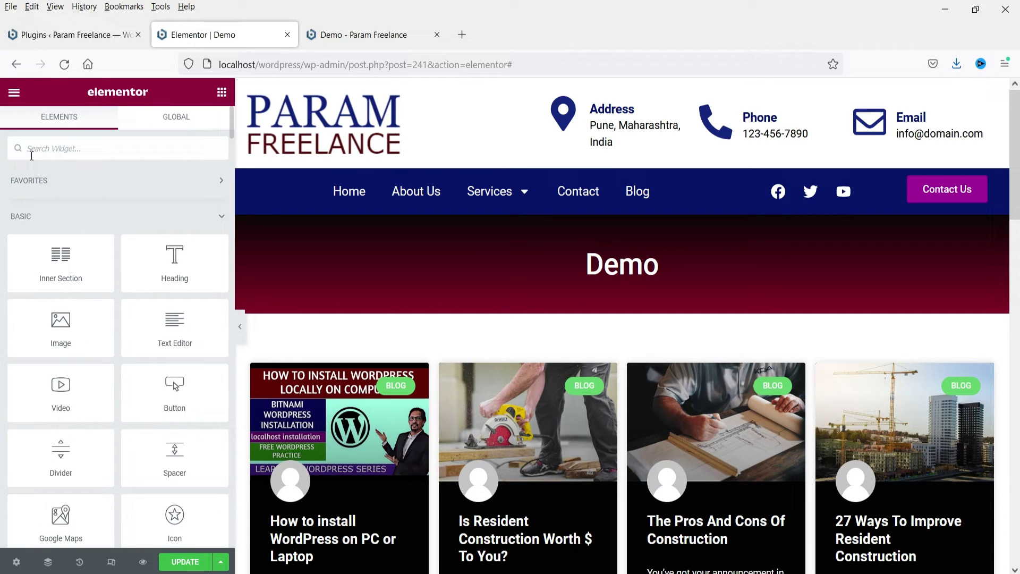
- Collapse the Basic, Pro and General widget categories and look through the Premium Addons widgets
{"action": "left_click", "coordinate": [218, 218]}
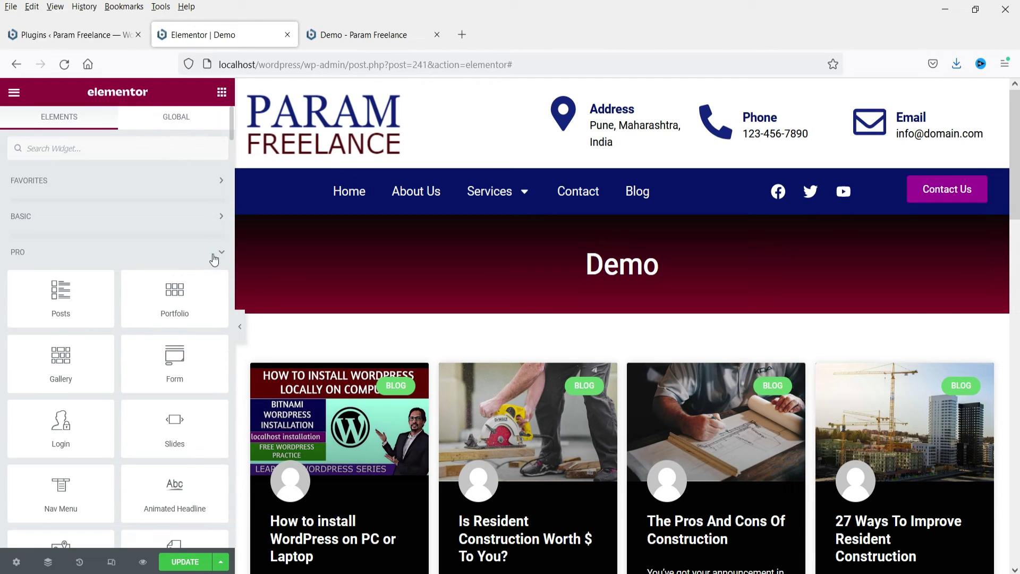
{"action": "left_click", "coordinate": [216, 256]}
{"action": "left_click", "coordinate": [218, 290]}
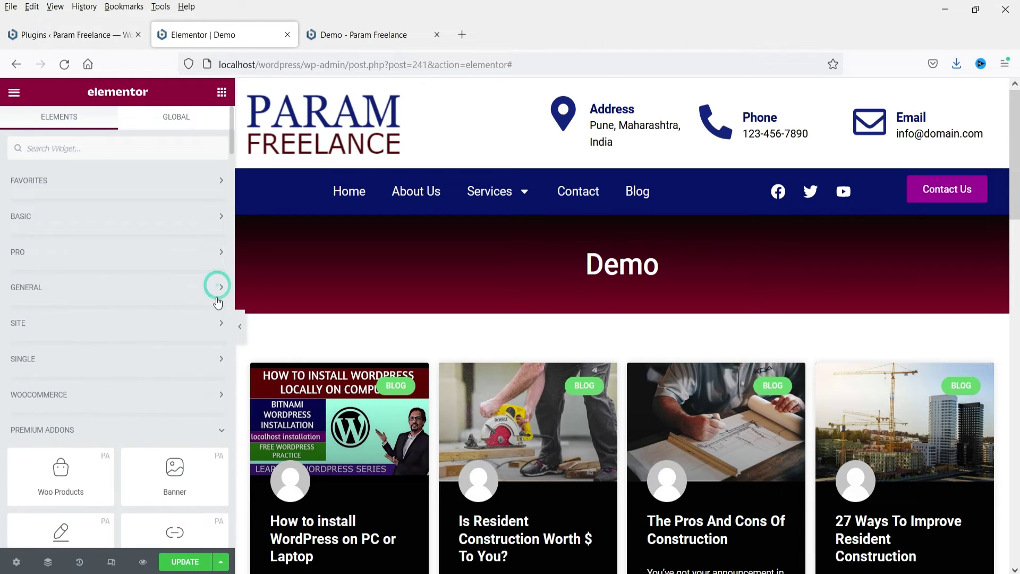
{"action": "scroll", "coordinate": [192, 316], "scroll_direction": "down", "scroll_amount": 2}
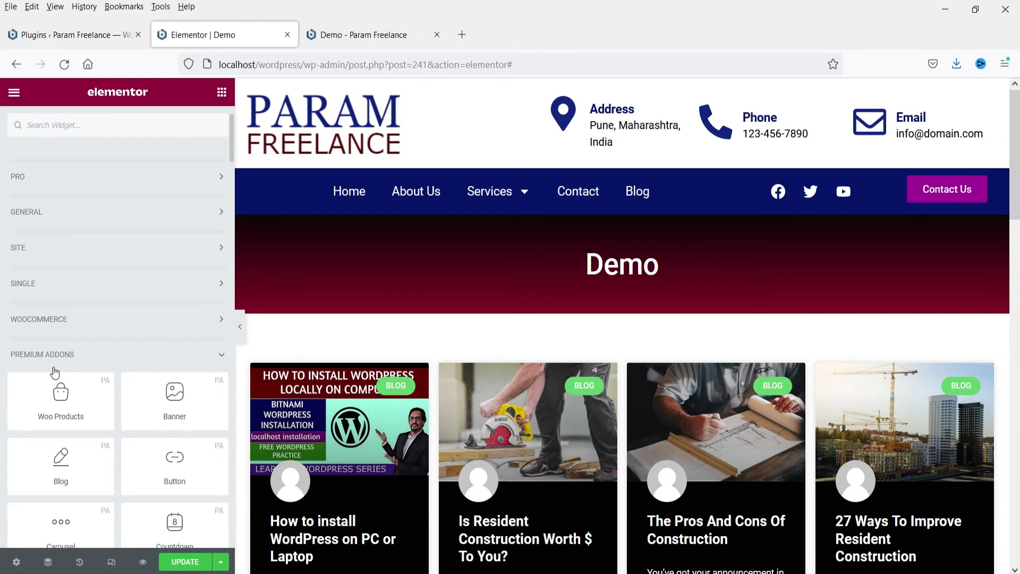
{"action": "scroll", "coordinate": [55, 372], "scroll_direction": "up", "scroll_amount": 3}
{"action": "scroll", "coordinate": [79, 207], "scroll_direction": "down", "scroll_amount": 6}
{"action": "scroll", "coordinate": [56, 219], "scroll_direction": "up", "scroll_amount": 1}
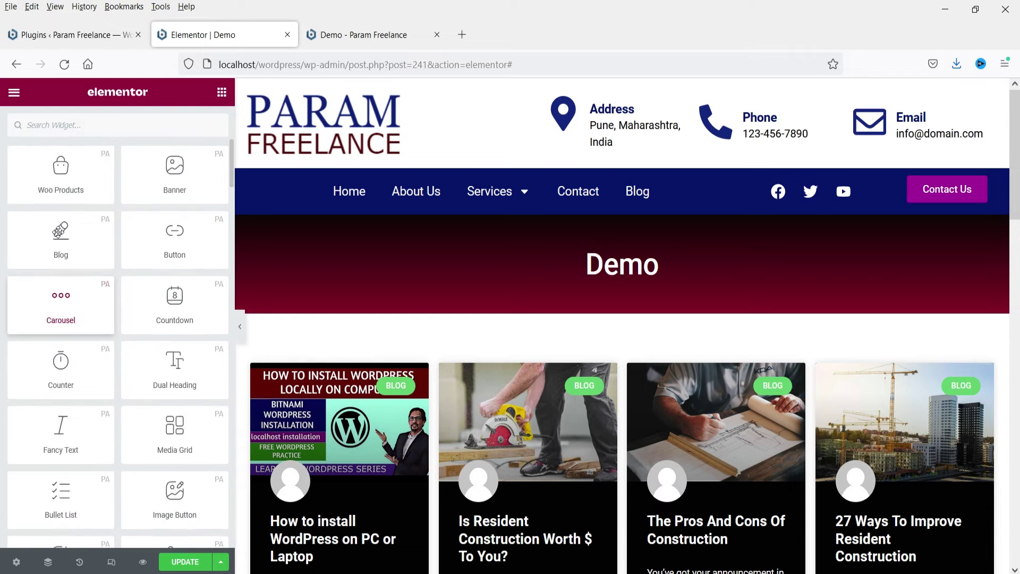
{"action": "scroll", "coordinate": [59, 232], "scroll_direction": "up", "scroll_amount": 3}
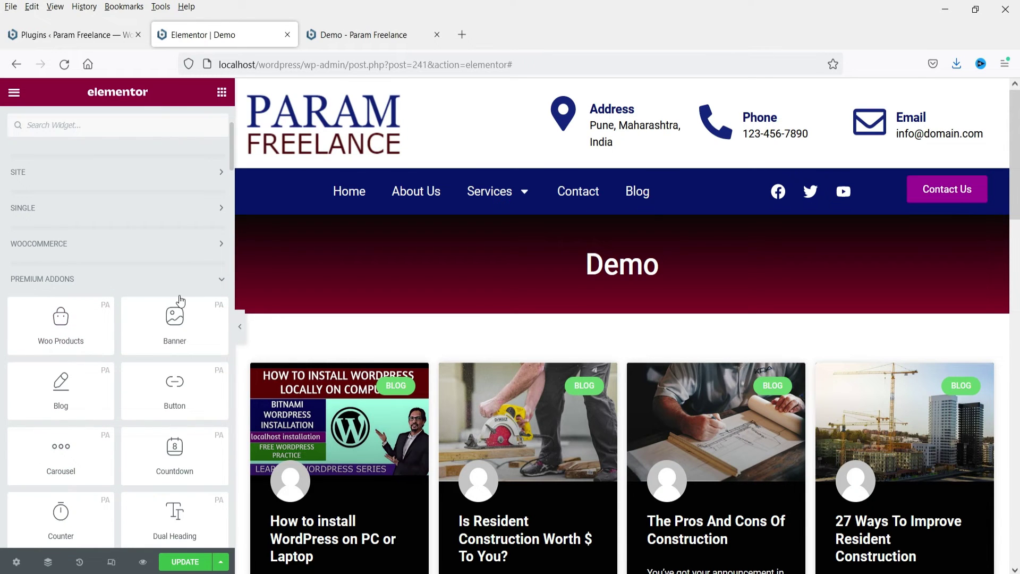
- Add a new single-column section below the Essential Addons Post Grid
{"action": "scroll", "coordinate": [763, 289], "scroll_direction": "down", "scroll_amount": 10}
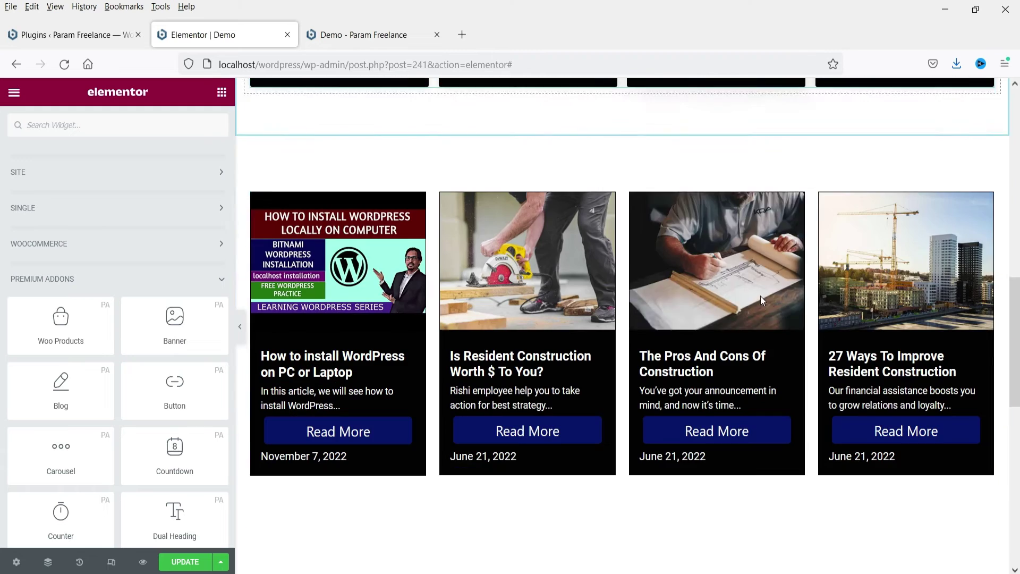
{"action": "scroll", "coordinate": [744, 291], "scroll_direction": "down", "scroll_amount": 4}
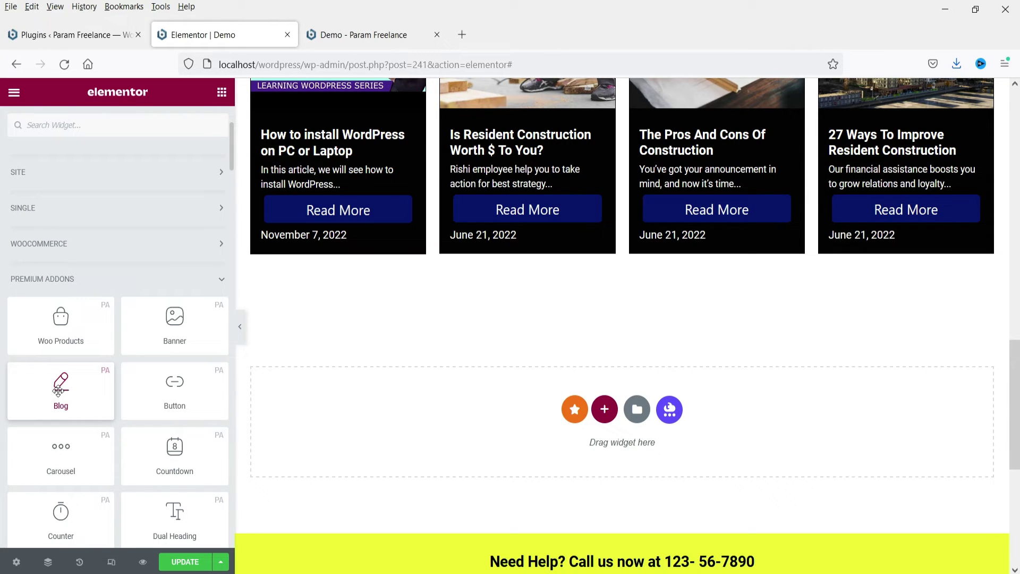
{"action": "left_click", "coordinate": [604, 409]}
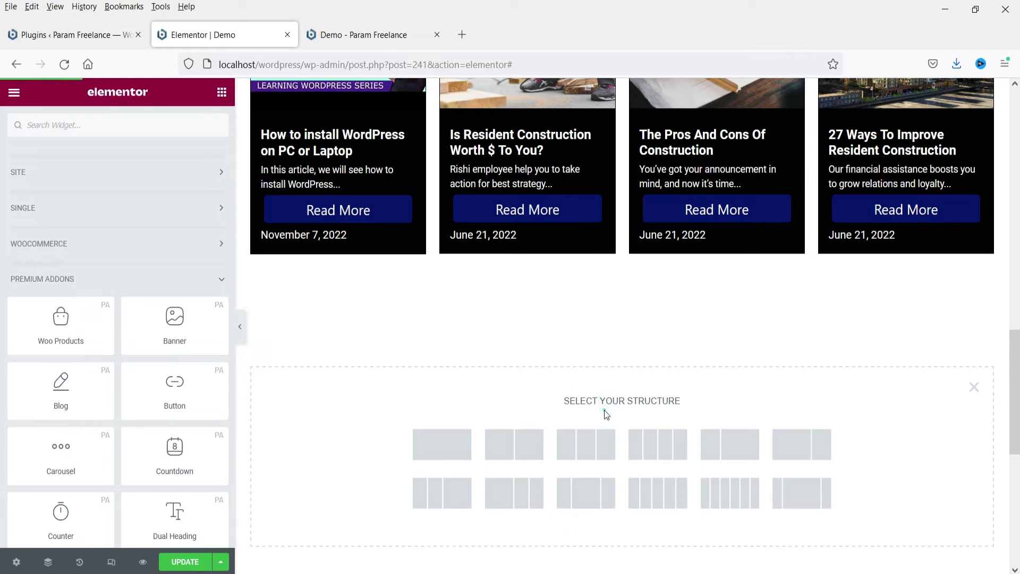
{"action": "left_click", "coordinate": [454, 458]}
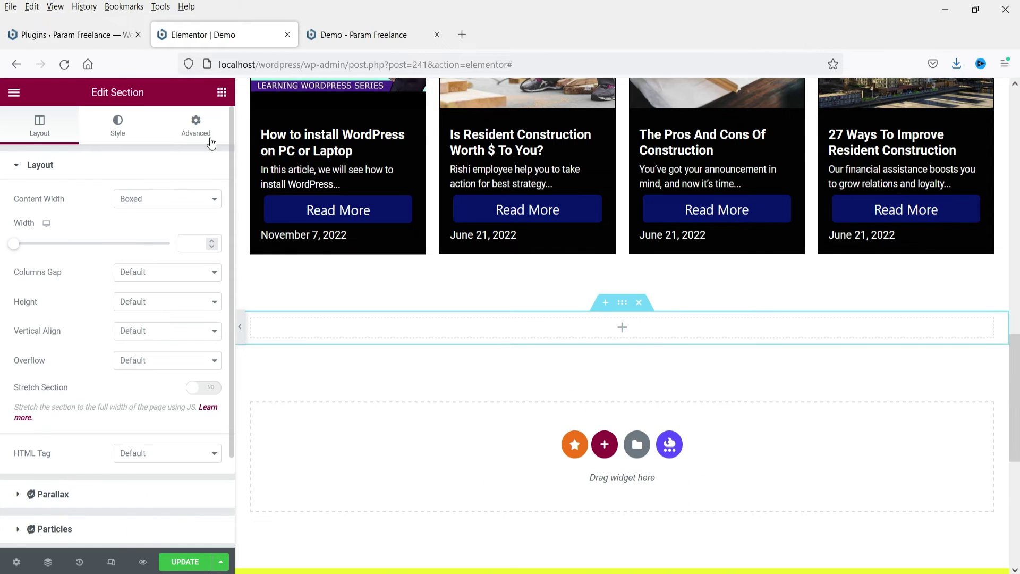
- Give the new section 60 px of top and bottom padding, with the padding sides unlinked
{"action": "left_click", "coordinate": [211, 141]}
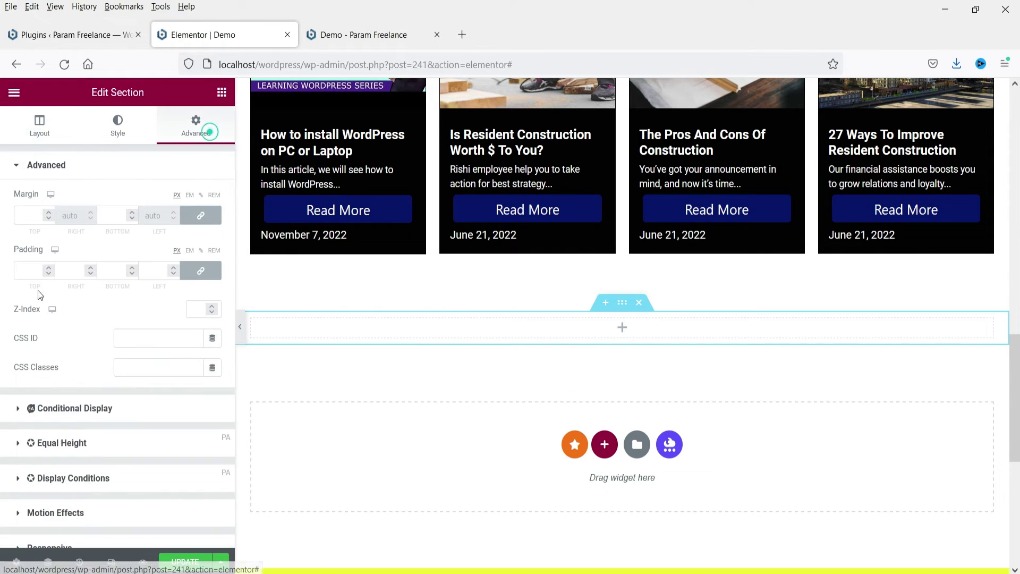
{"action": "left_click", "coordinate": [190, 280]}
{"action": "type", "text": "60"}
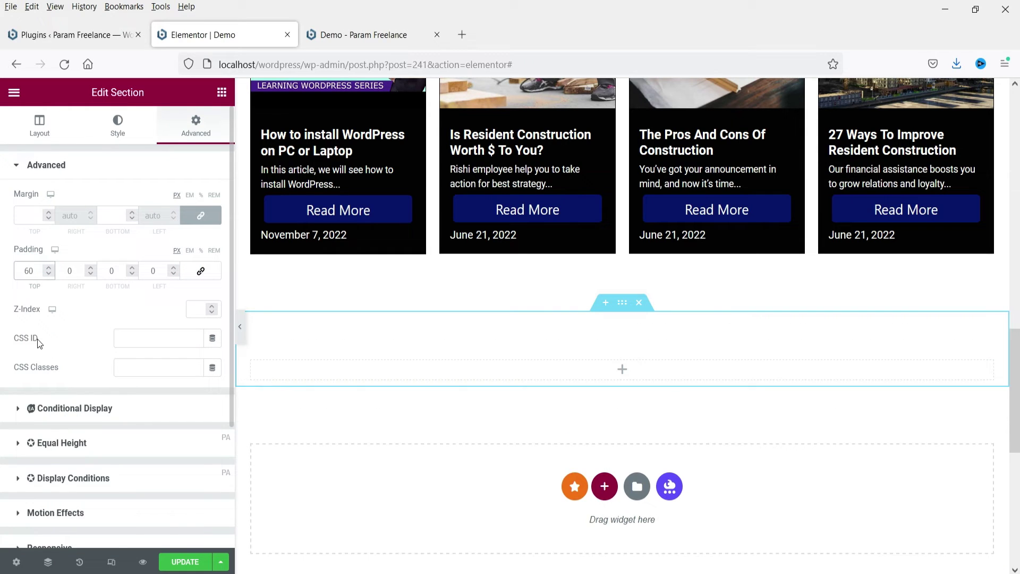
{"action": "left_click", "coordinate": [117, 272]}
{"action": "type", "text": "60"}
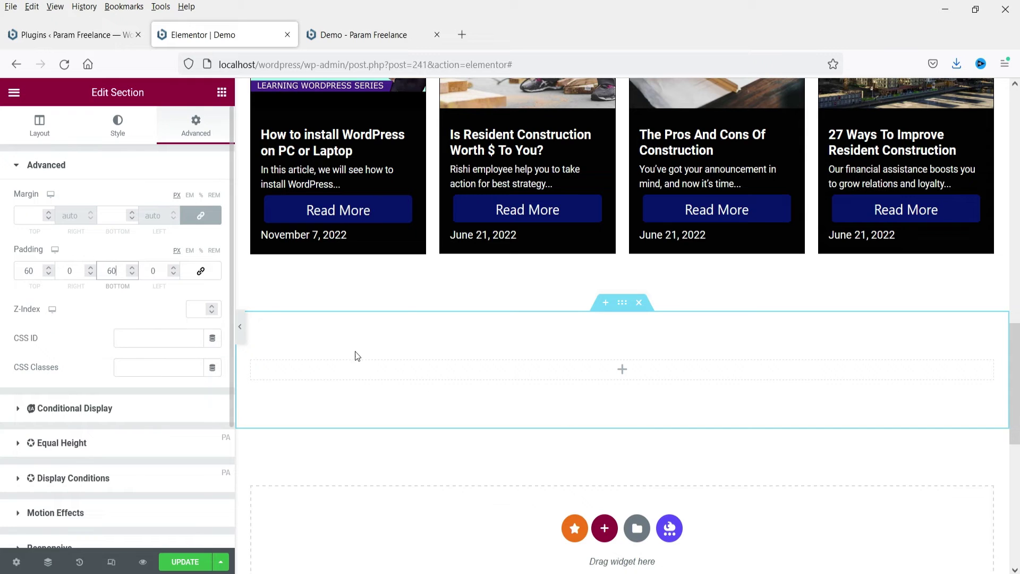
{"action": "left_click", "coordinate": [392, 358]}
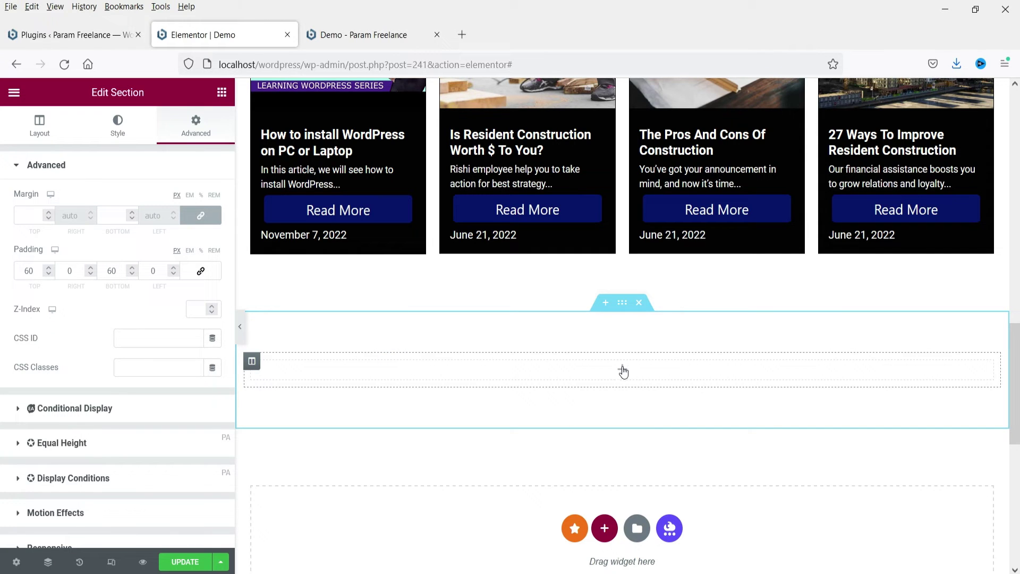
- Place the Premium Addons Blog widget in the new section and look over its posts
{"action": "left_click", "coordinate": [623, 370]}
{"action": "scroll", "coordinate": [149, 374], "scroll_direction": "down", "scroll_amount": 3}
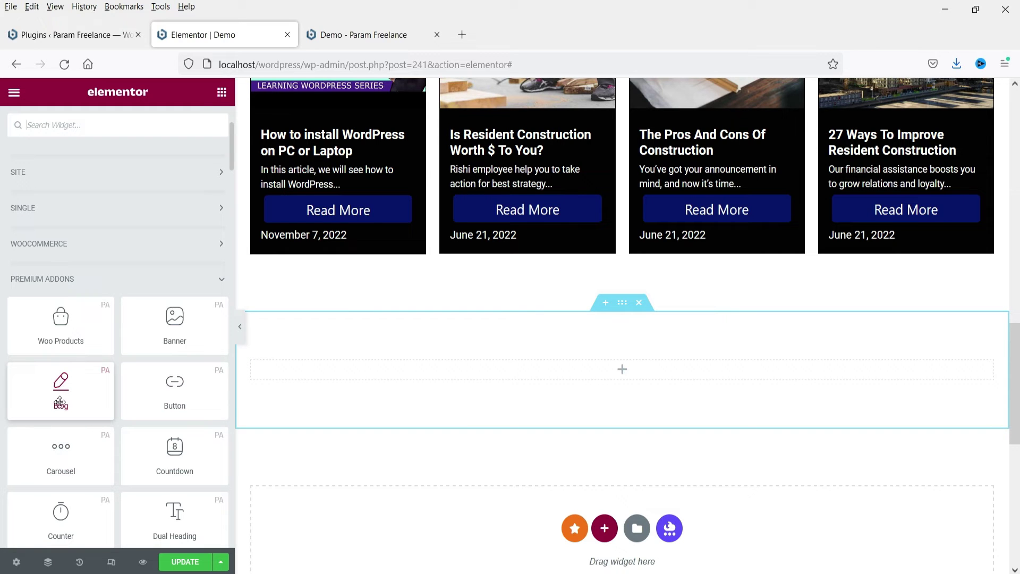
{"action": "left_click_drag", "start_coordinate": [57, 389], "coordinate": [846, 366]}
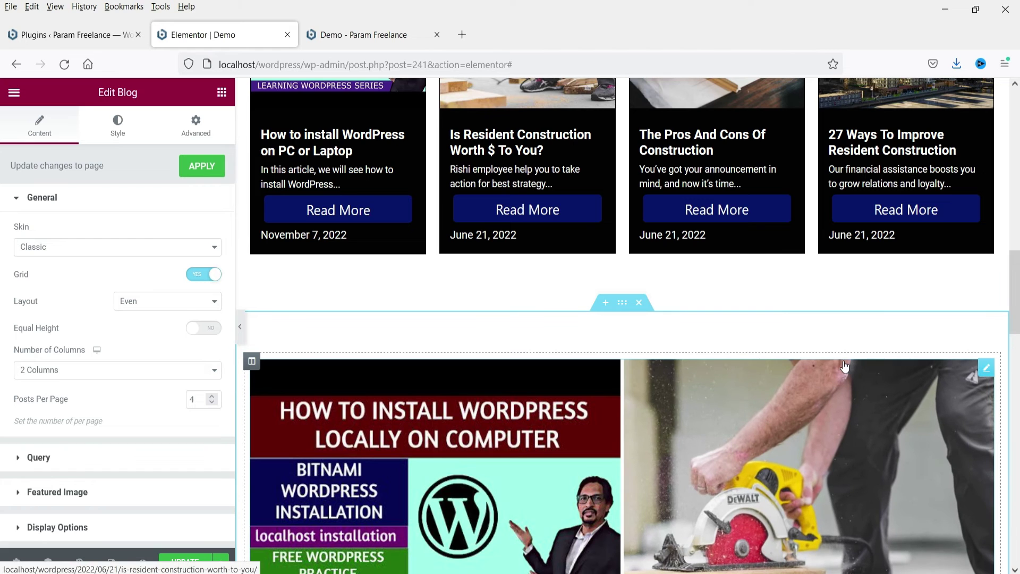
{"action": "scroll", "coordinate": [1013, 328], "scroll_direction": "down", "scroll_amount": 3}
{"action": "scroll", "coordinate": [1013, 328], "scroll_direction": "down", "scroll_amount": 11}
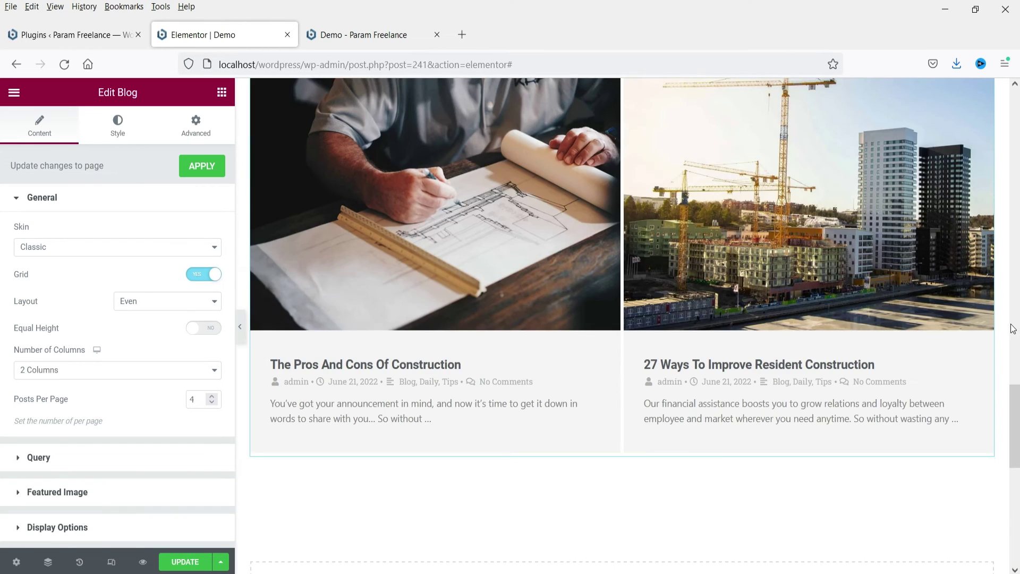
{"action": "scroll", "coordinate": [1009, 327], "scroll_direction": "up", "scroll_amount": 13}
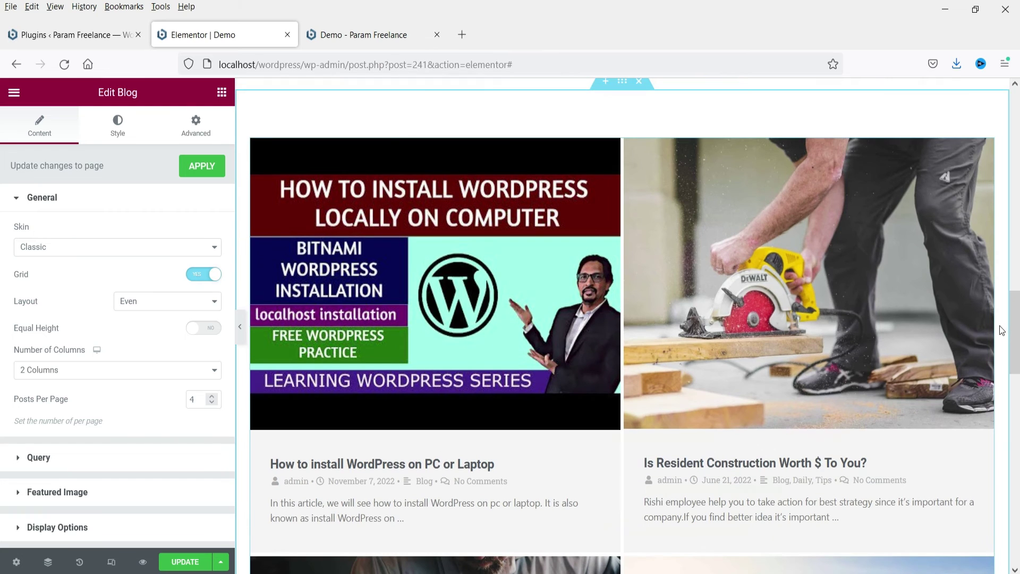
- Try the Modern, Cards, On Side and Banner skins on the Blog widget
{"action": "left_click", "coordinate": [68, 250]}
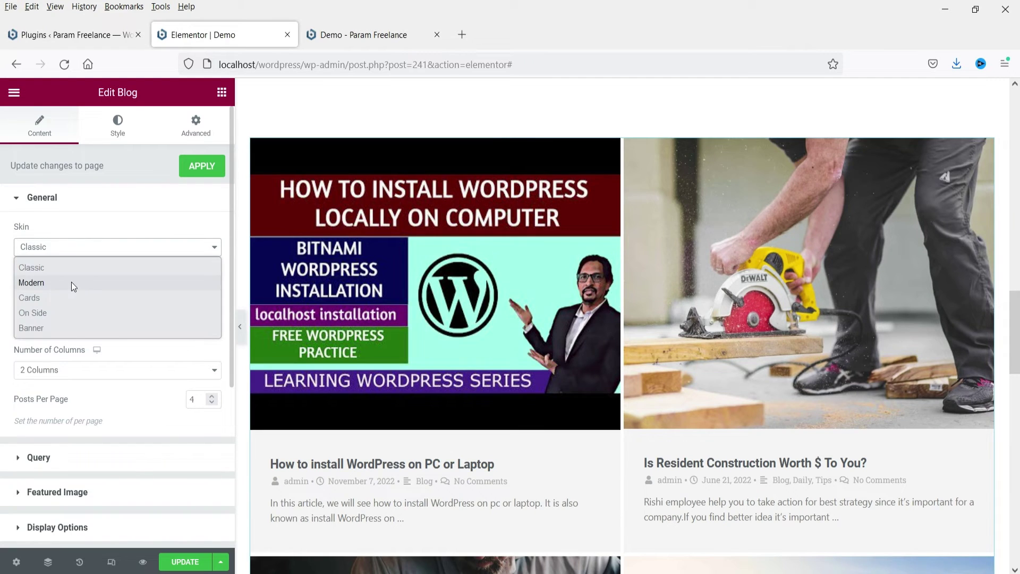
{"action": "left_click", "coordinate": [71, 283]}
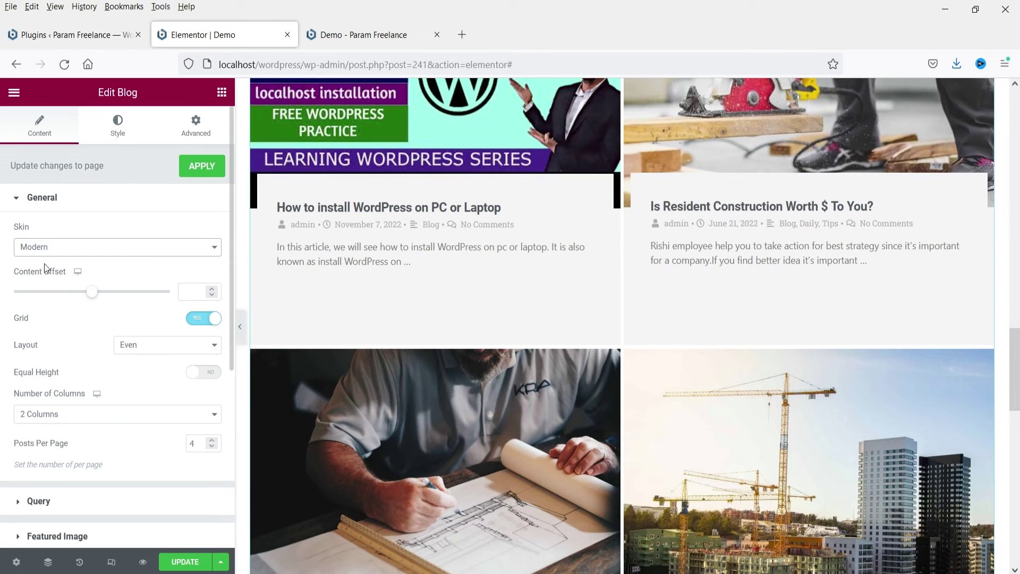
{"action": "left_click", "coordinate": [46, 247]}
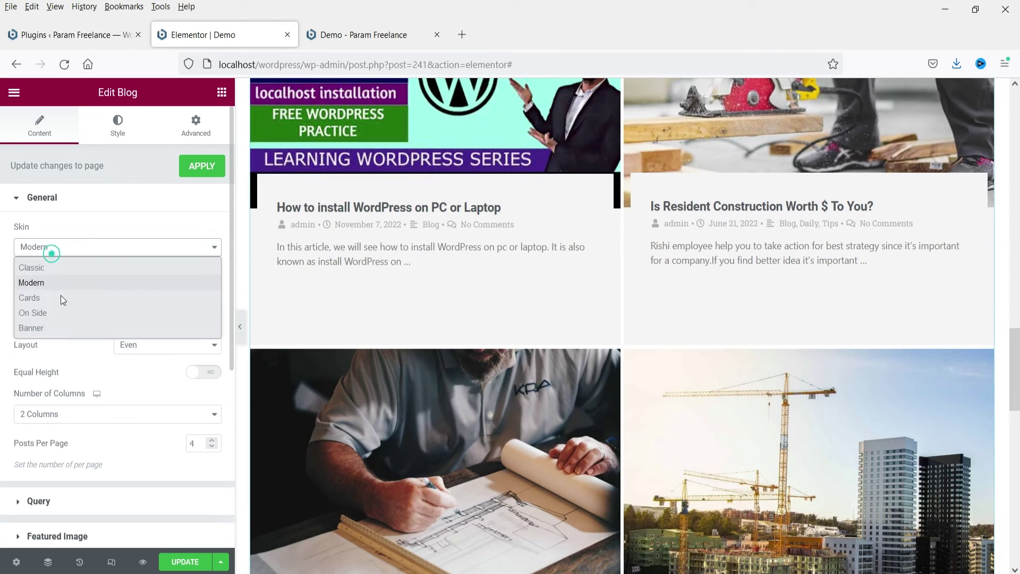
{"action": "left_click", "coordinate": [61, 296]}
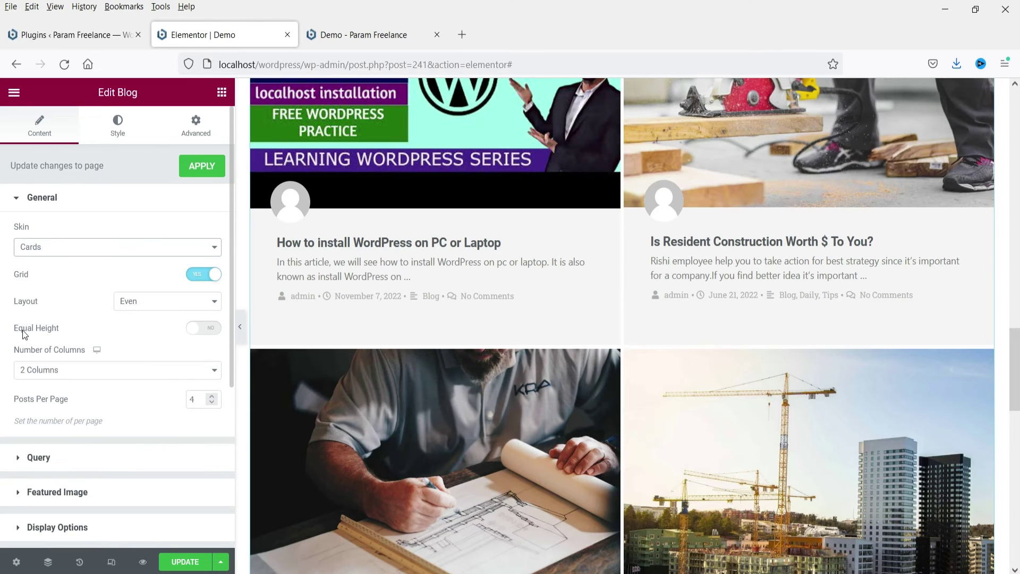
{"action": "left_click", "coordinate": [65, 250]}
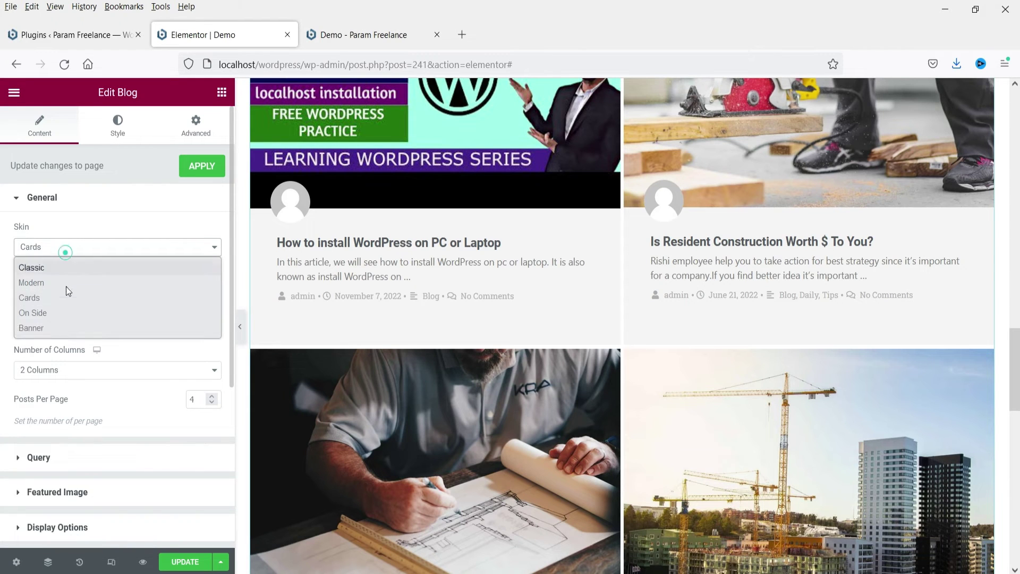
{"action": "left_click", "coordinate": [60, 314]}
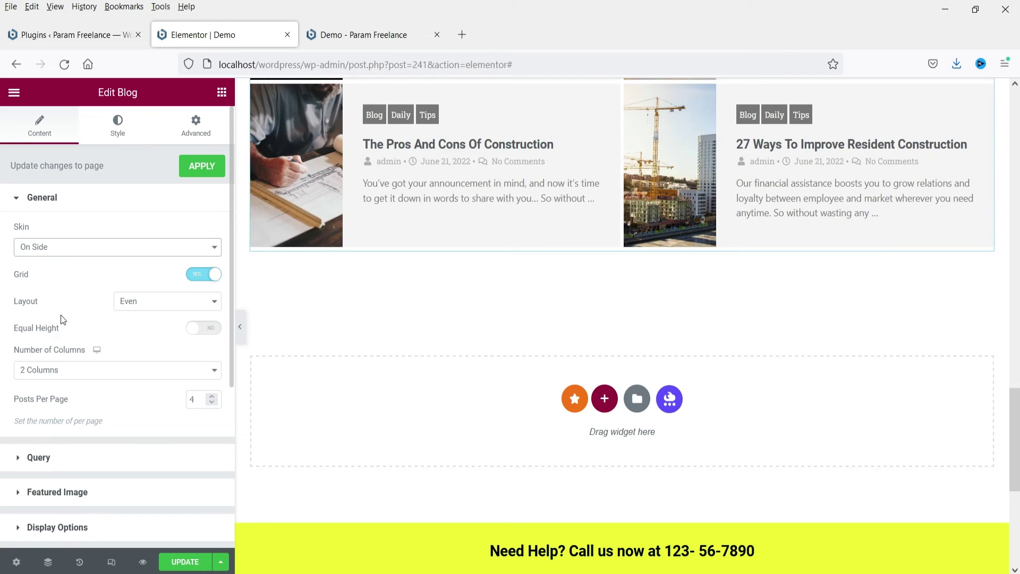
{"action": "scroll", "coordinate": [501, 392], "scroll_direction": "up", "scroll_amount": 7}
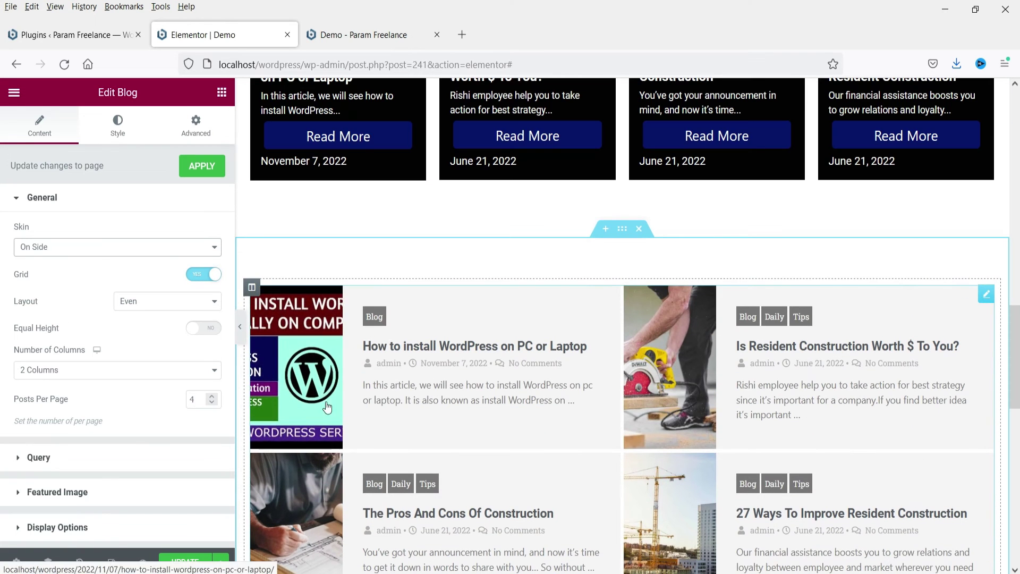
{"action": "left_click", "coordinate": [88, 246]}
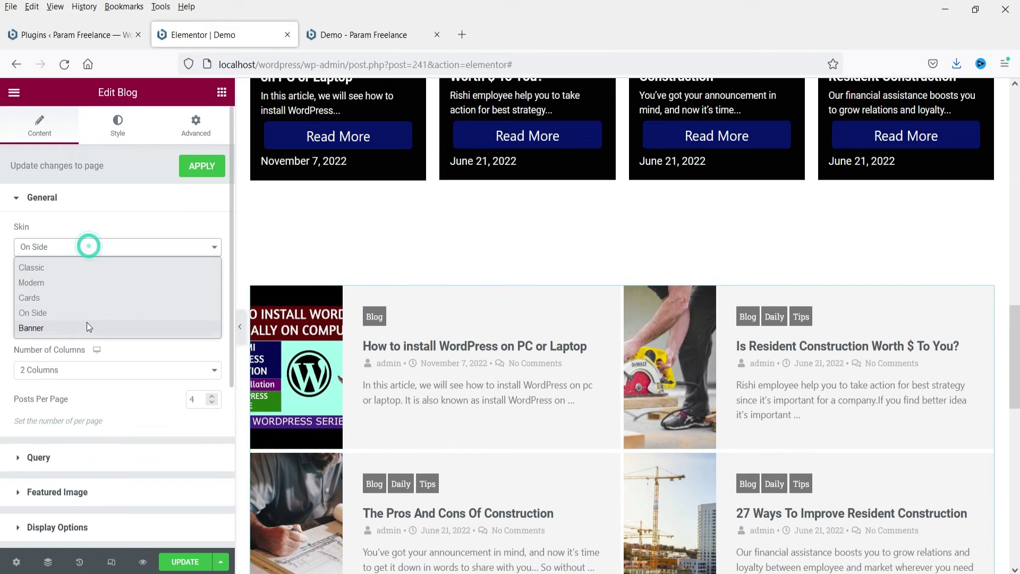
{"action": "left_click", "coordinate": [87, 324]}
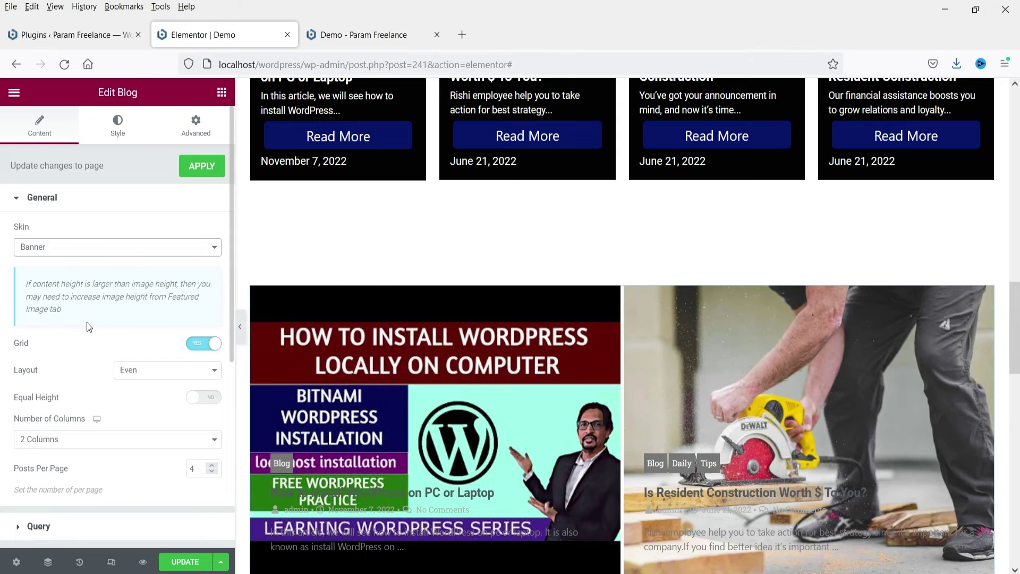
{"action": "scroll", "coordinate": [859, 416], "scroll_direction": "down", "scroll_amount": 2}
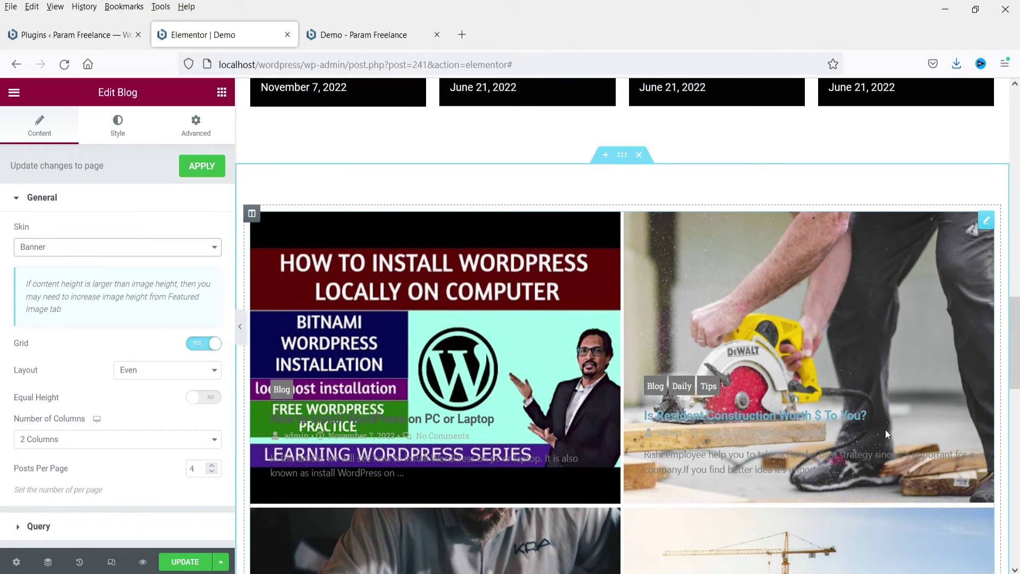
- Set the Blog widget's skin to Modern
{"action": "left_click", "coordinate": [87, 247]}
{"action": "left_click", "coordinate": [87, 282]}
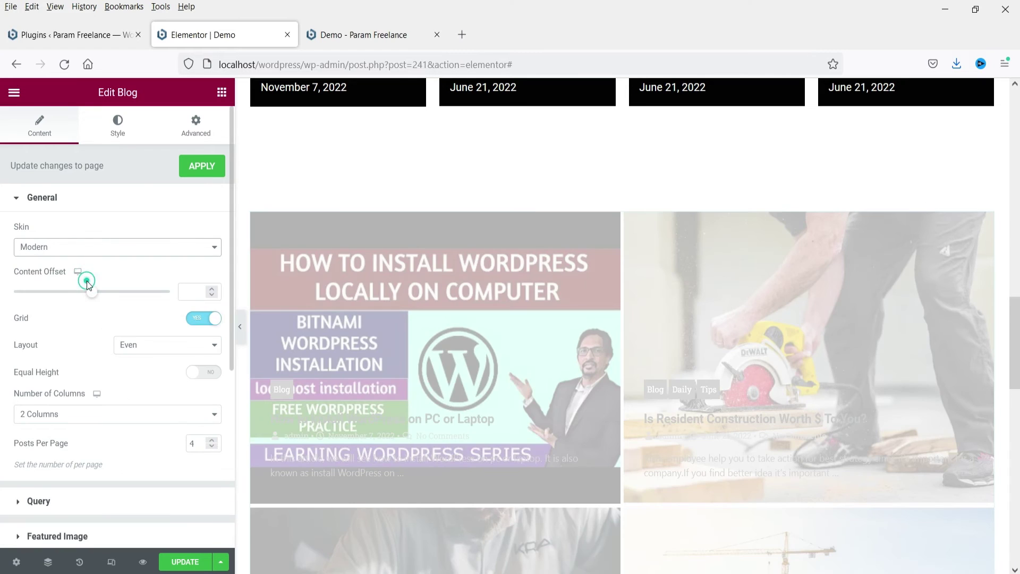
{"action": "scroll", "coordinate": [53, 332], "scroll_direction": "down", "scroll_amount": 3}
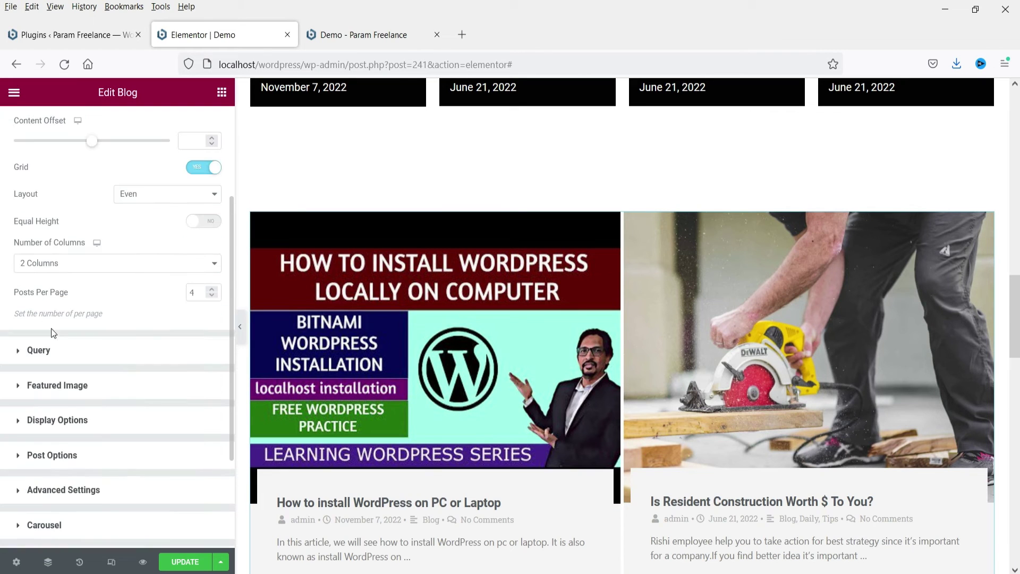
- Keep the Blog widget's grid enabled and set it to 4 columns with 12 posts per page
{"action": "left_click", "coordinate": [199, 169]}
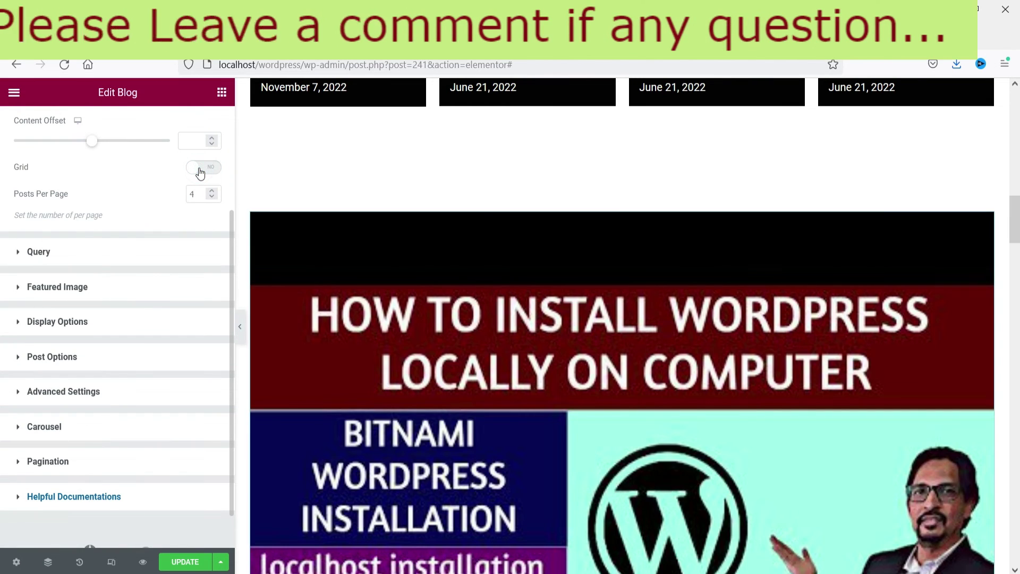
{"action": "left_click", "coordinate": [199, 169]}
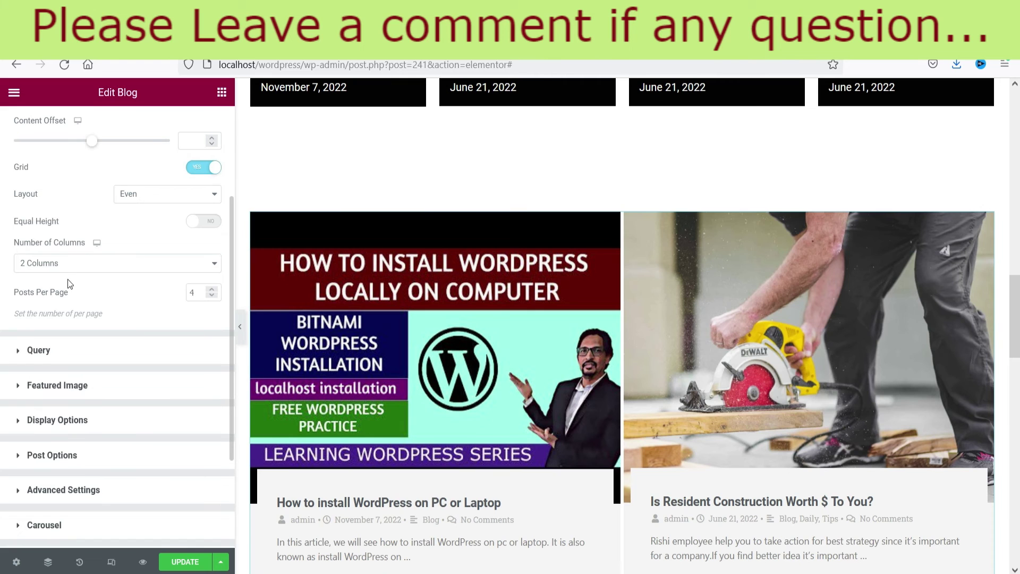
{"action": "left_click", "coordinate": [68, 265]}
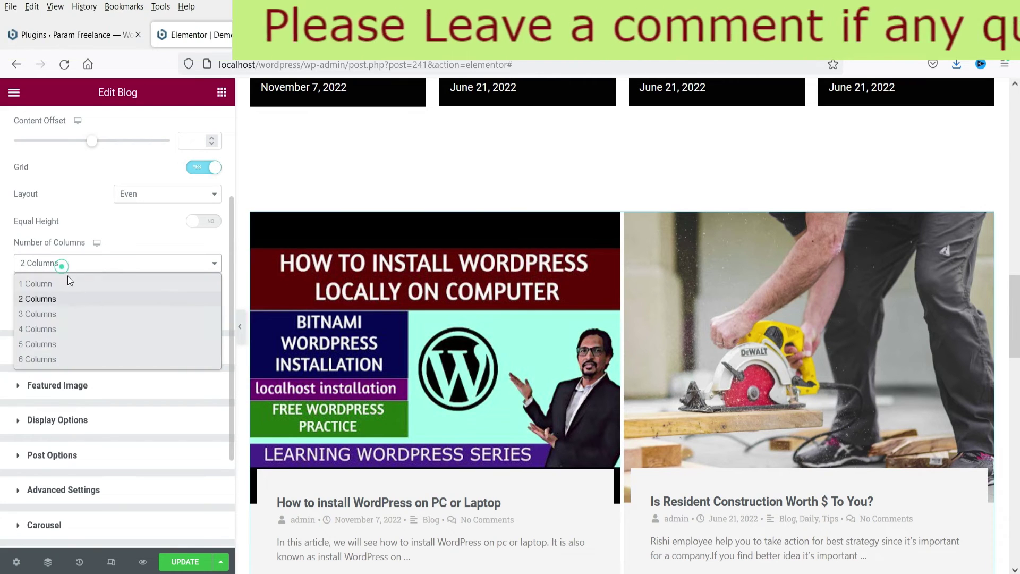
{"action": "left_click", "coordinate": [66, 330]}
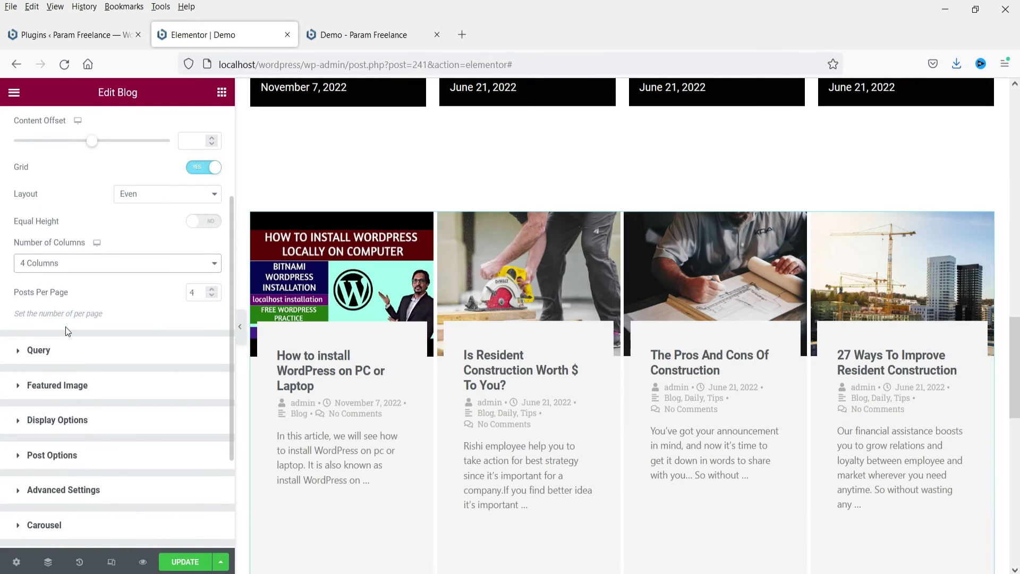
{"action": "double_click", "coordinate": [194, 291]}
{"action": "type", "text": "12"}
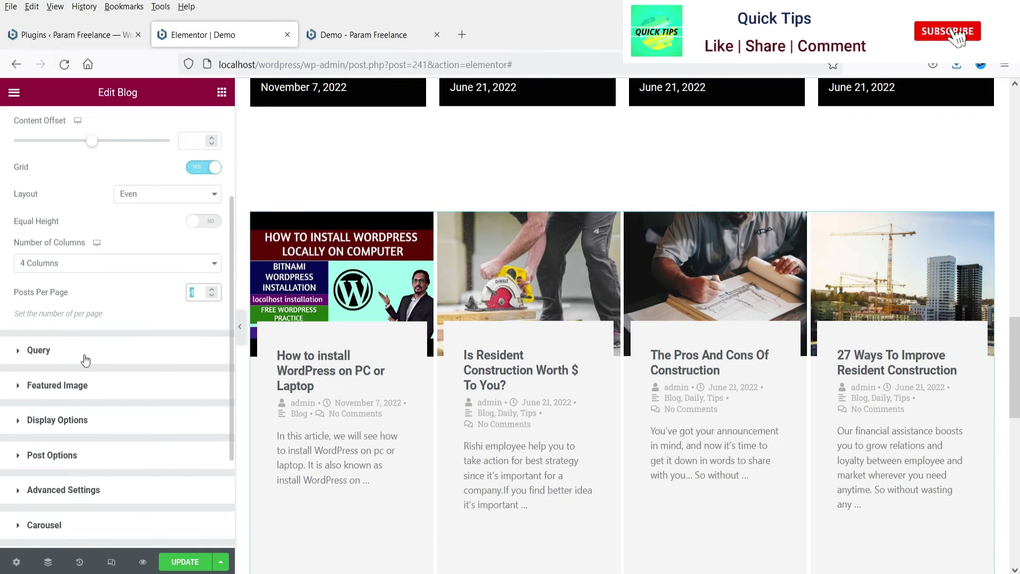
- Try Products as the Blog widget's query source and restore the source to Posts
{"action": "scroll", "coordinate": [83, 354], "scroll_direction": "down", "scroll_amount": 3}
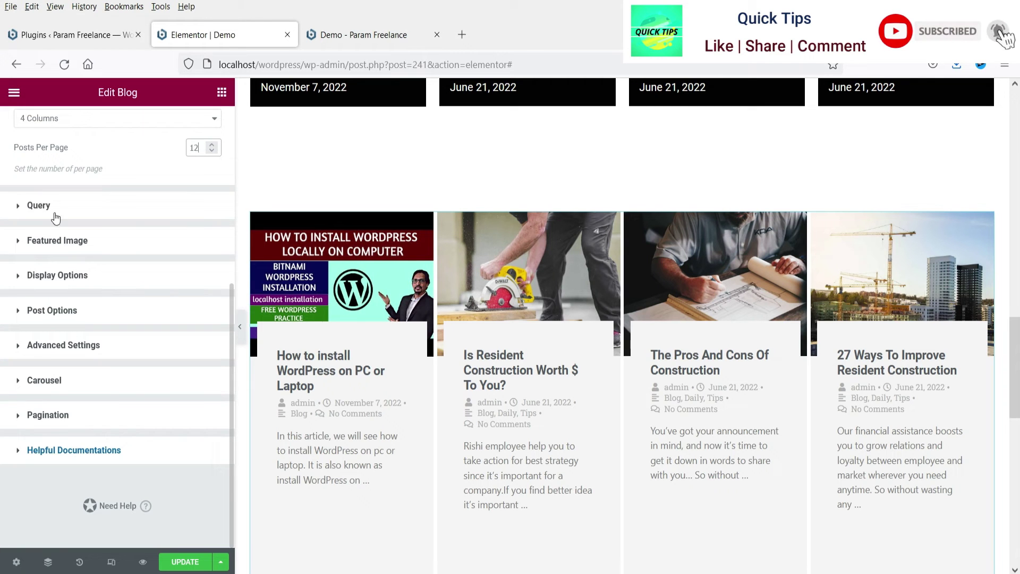
{"action": "left_click", "coordinate": [51, 199]}
{"action": "left_click", "coordinate": [91, 282]}
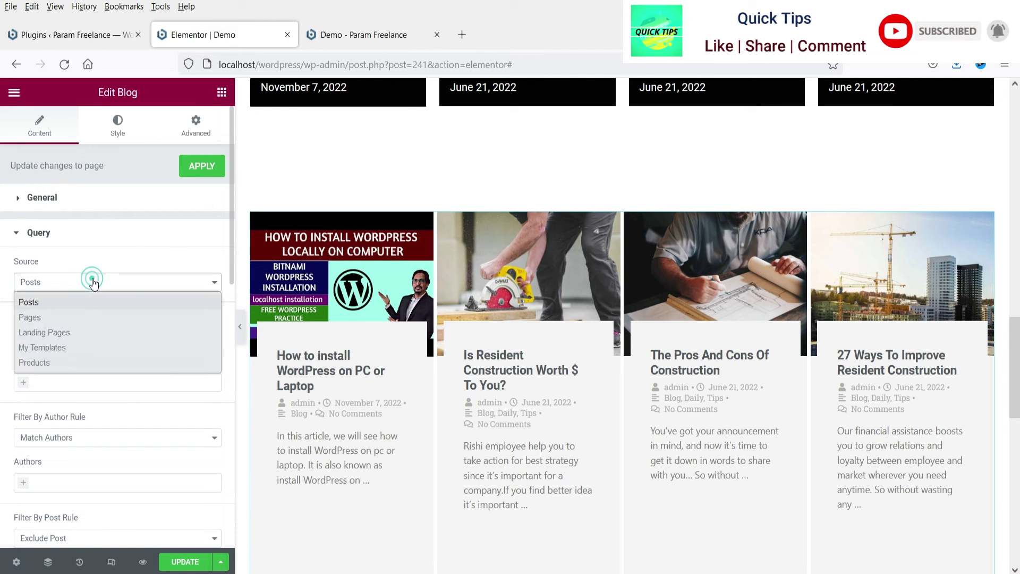
{"action": "left_click", "coordinate": [91, 361]}
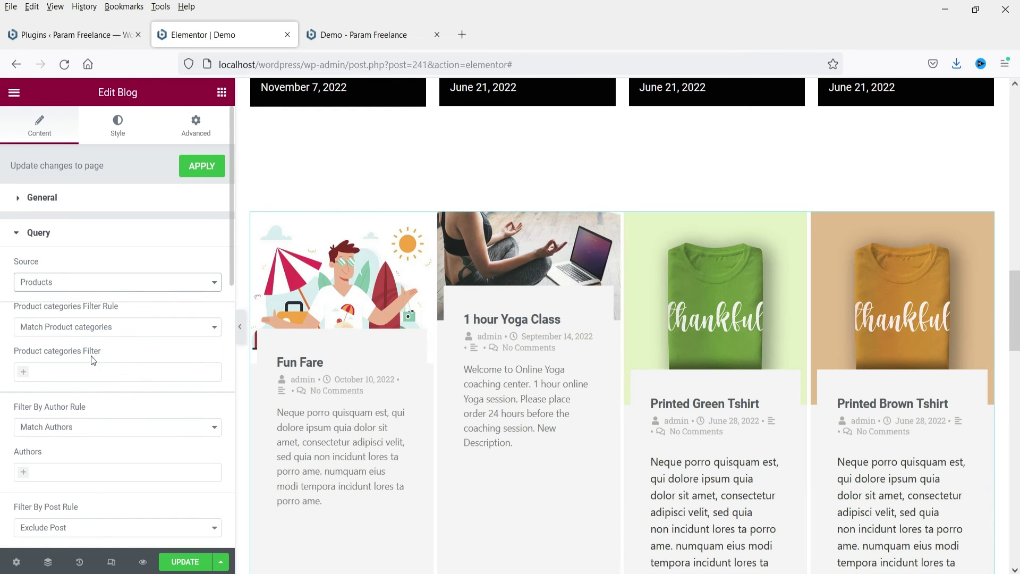
{"action": "left_click", "coordinate": [78, 282]}
{"action": "left_click", "coordinate": [78, 307]}
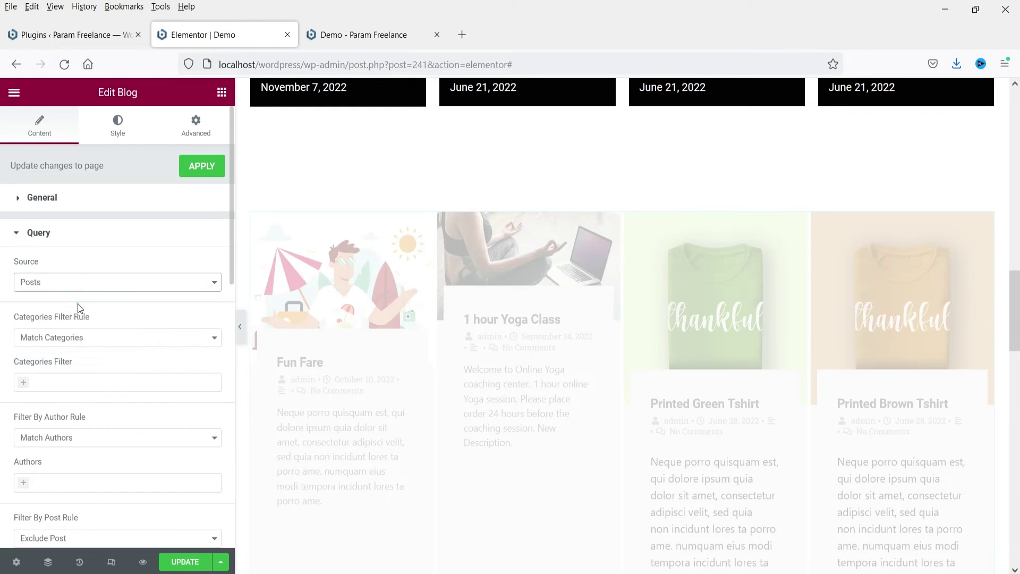
- Look through the Blog widget's query settings for category, author and post filters, offset and ordering
{"action": "scroll", "coordinate": [120, 269], "scroll_direction": "down", "scroll_amount": 2}
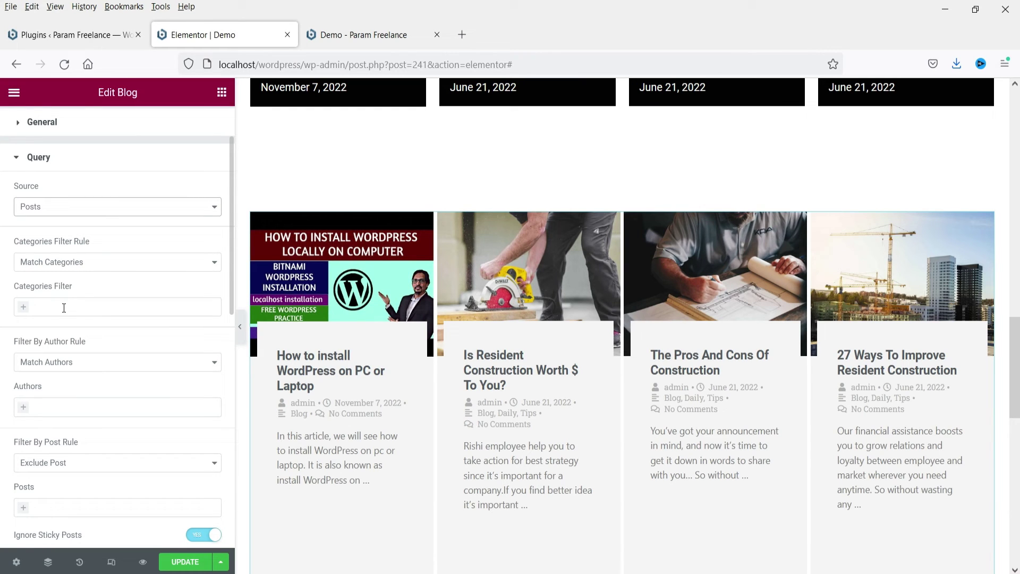
{"action": "scroll", "coordinate": [76, 319], "scroll_direction": "down", "scroll_amount": 3}
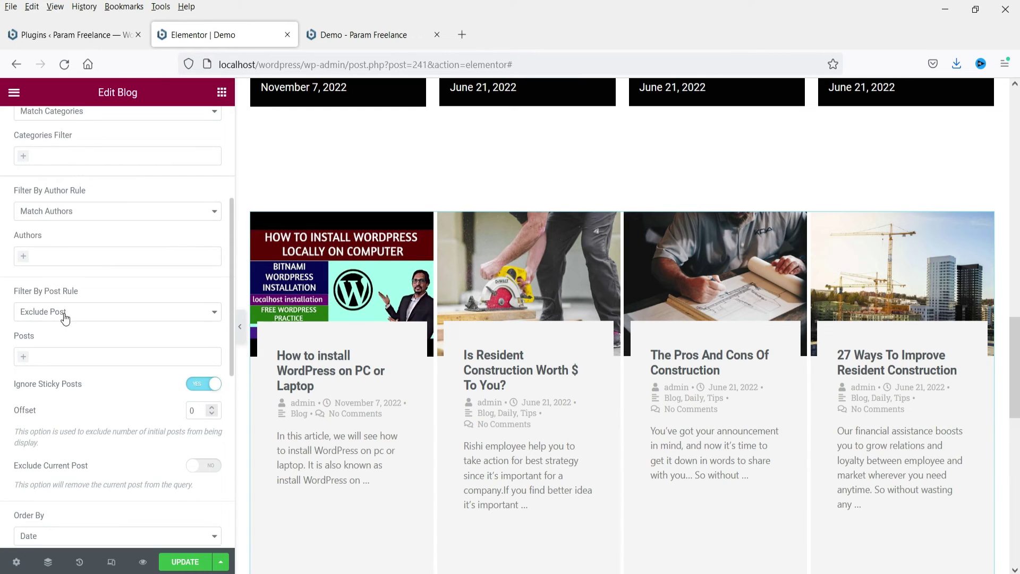
{"action": "scroll", "coordinate": [69, 318], "scroll_direction": "down", "scroll_amount": 1}
{"action": "scroll", "coordinate": [121, 287], "scroll_direction": "down", "scroll_amount": 2}
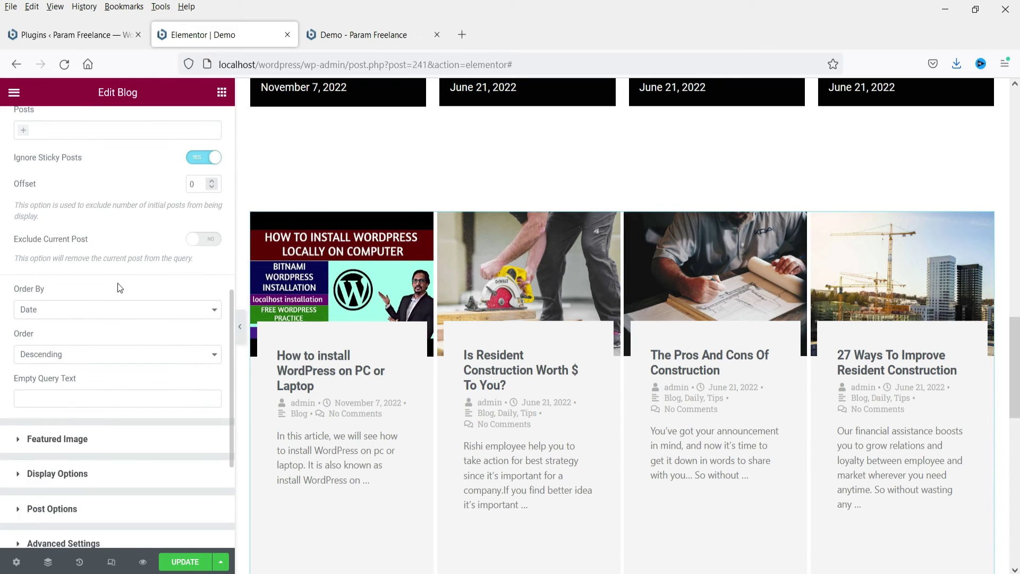
{"action": "scroll", "coordinate": [109, 276], "scroll_direction": "up", "scroll_amount": 2}
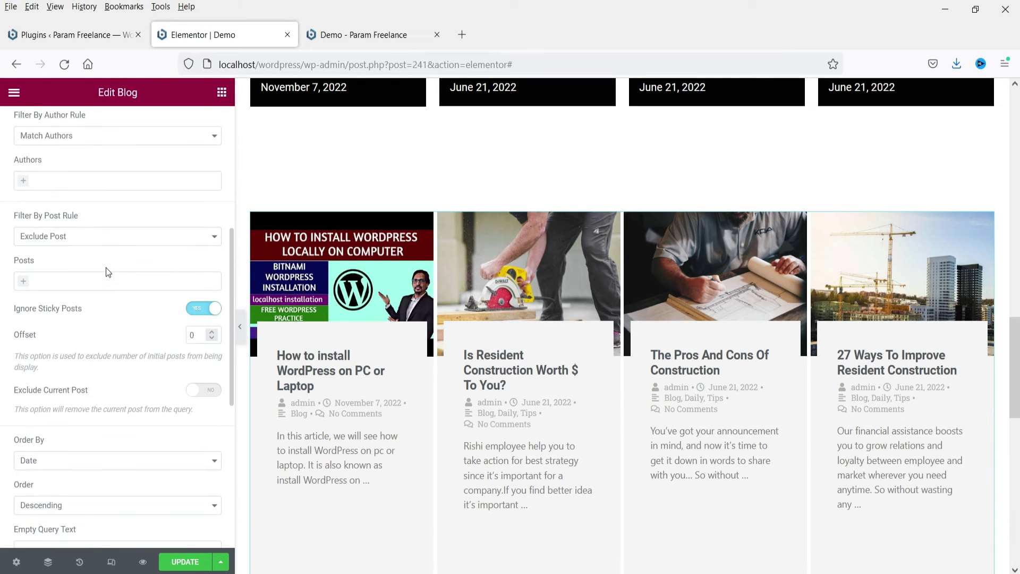
{"action": "scroll", "coordinate": [108, 270], "scroll_direction": "down", "scroll_amount": 4}
- Try the Zoom Out and Blur hover effects on the Blog widget's featured images
{"action": "left_click", "coordinate": [97, 289]}
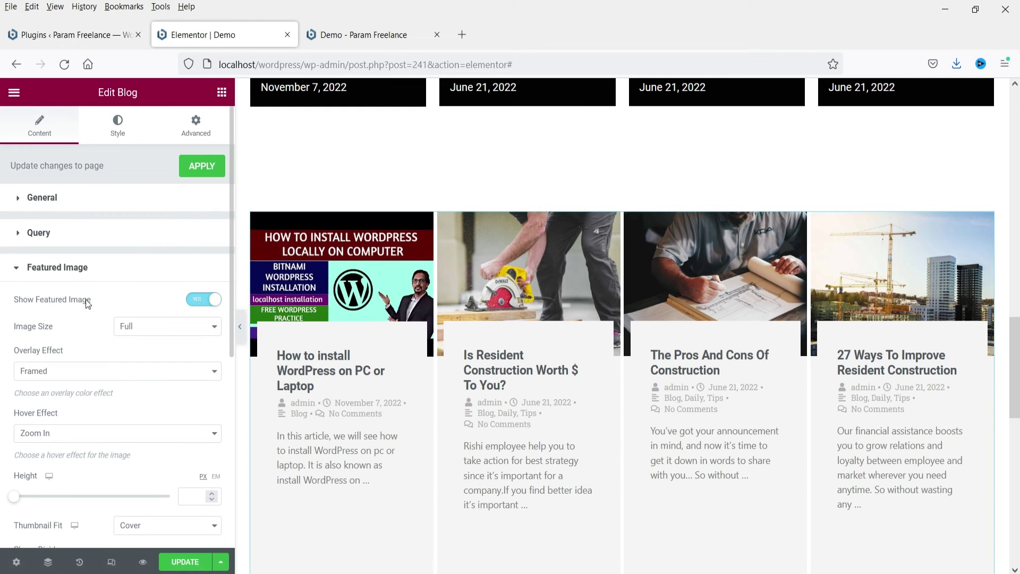
{"action": "scroll", "coordinate": [94, 297], "scroll_direction": "down", "scroll_amount": 1}
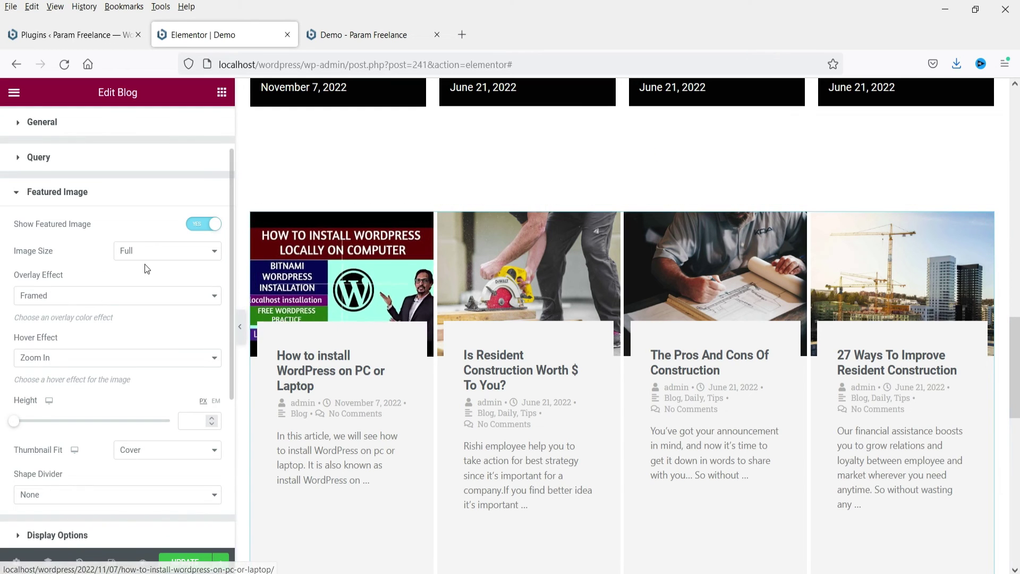
{"action": "left_click", "coordinate": [97, 370]}
{"action": "left_click", "coordinate": [82, 406]}
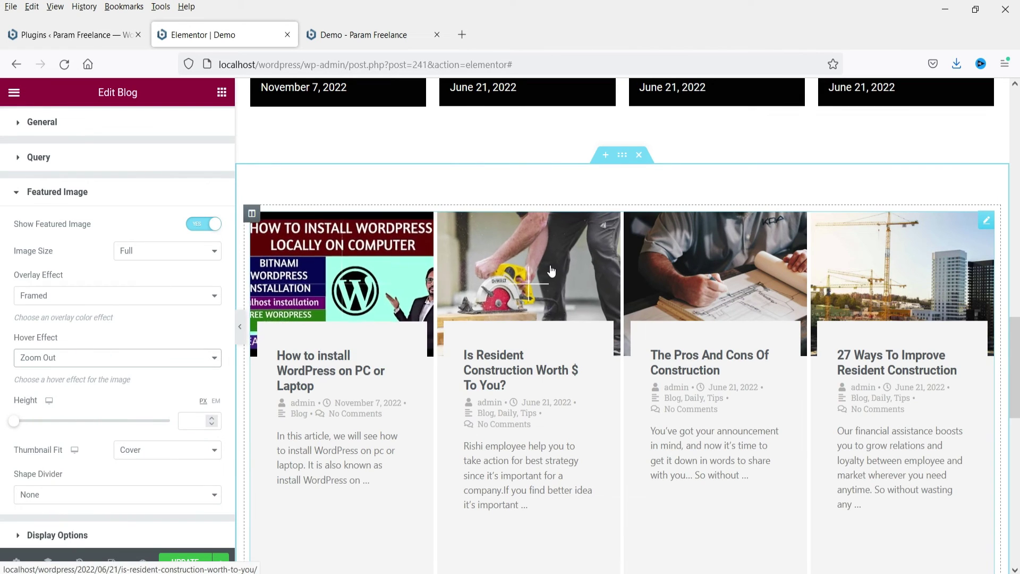
{"action": "left_click", "coordinate": [78, 358]}
{"action": "key", "text": "Escape"}
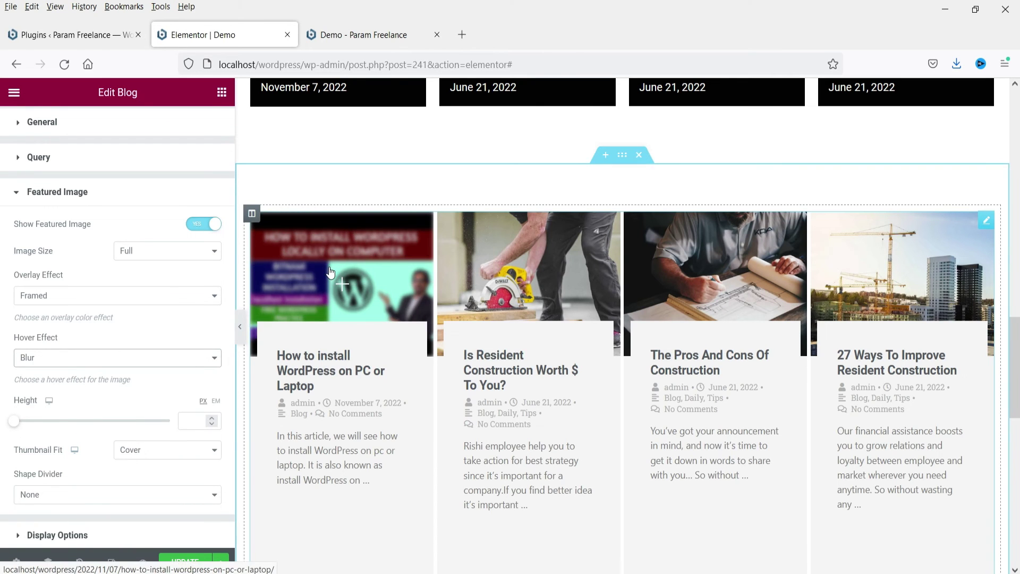
- Set the featured images' hover effect to Zoom In and their overlay effect to Diagonal
{"action": "left_click", "coordinate": [79, 298]}
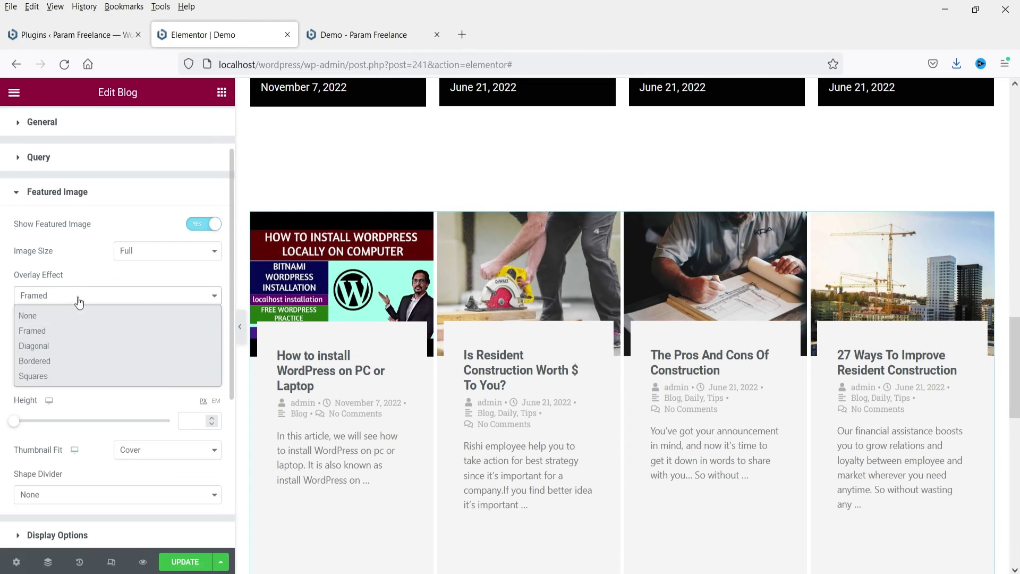
{"action": "left_click", "coordinate": [94, 296]}
{"action": "left_click", "coordinate": [70, 355]}
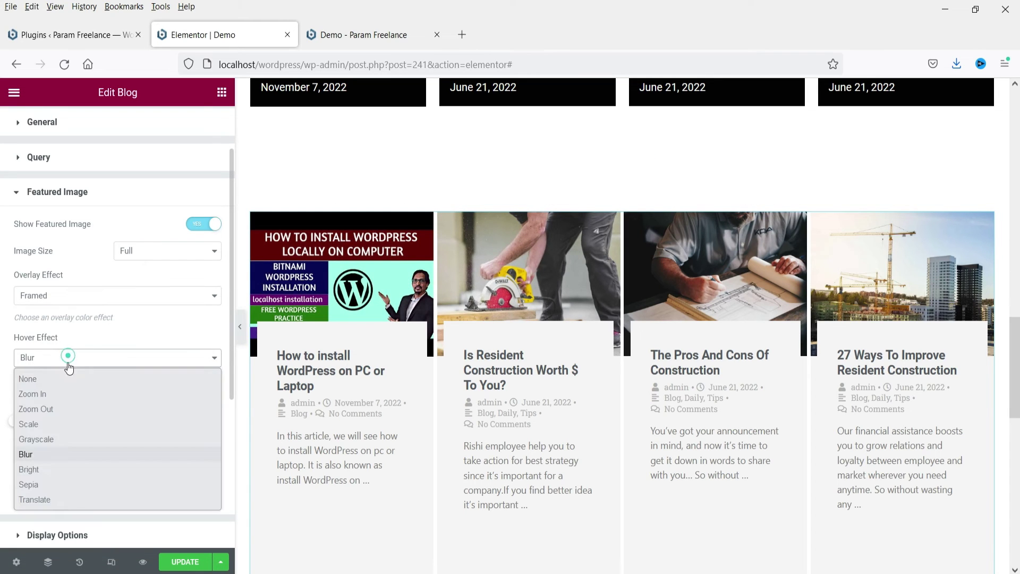
{"action": "left_click", "coordinate": [58, 400]}
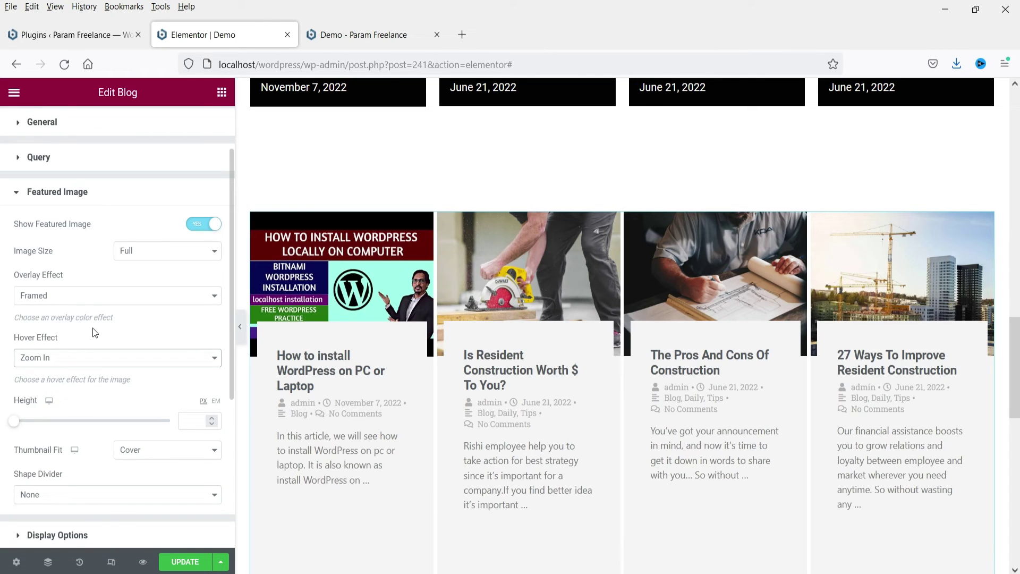
{"action": "left_click", "coordinate": [80, 308]}
{"action": "left_click", "coordinate": [69, 343]}
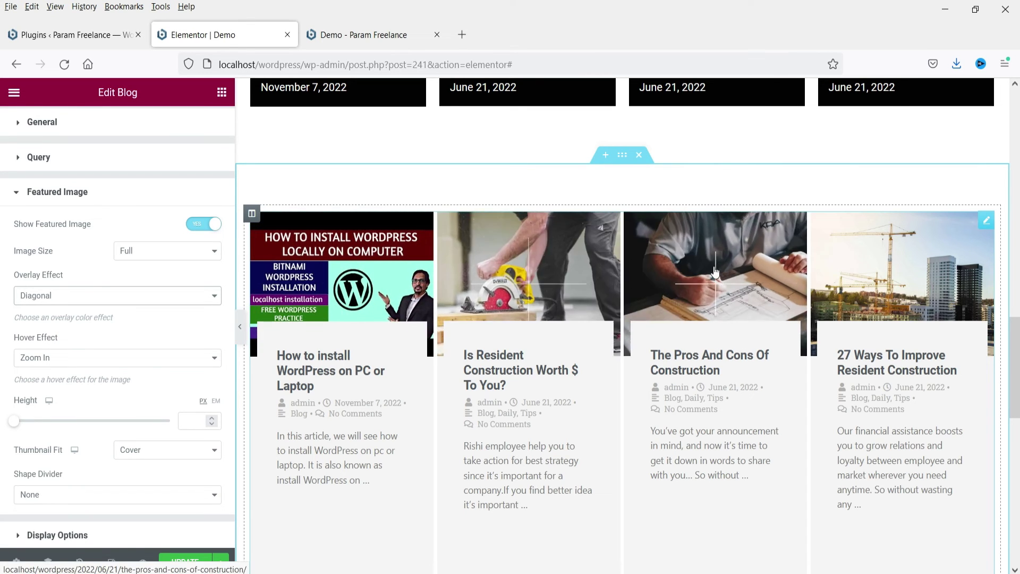
- Look over the Blog widget's display options for title tag, row and column spacing, and alignment
{"action": "scroll", "coordinate": [59, 311], "scroll_direction": "down", "scroll_amount": 2}
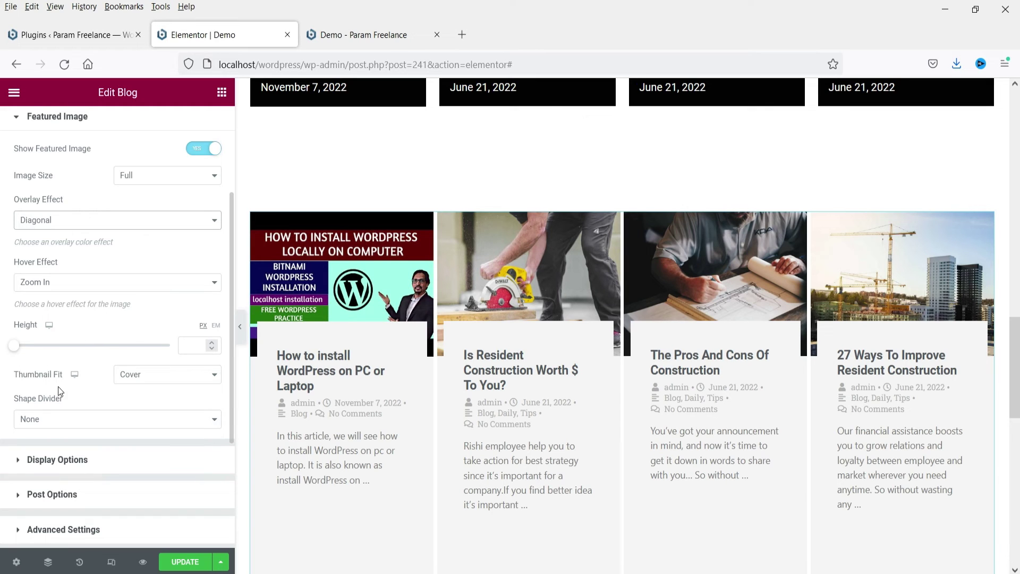
{"action": "left_click", "coordinate": [69, 470]}
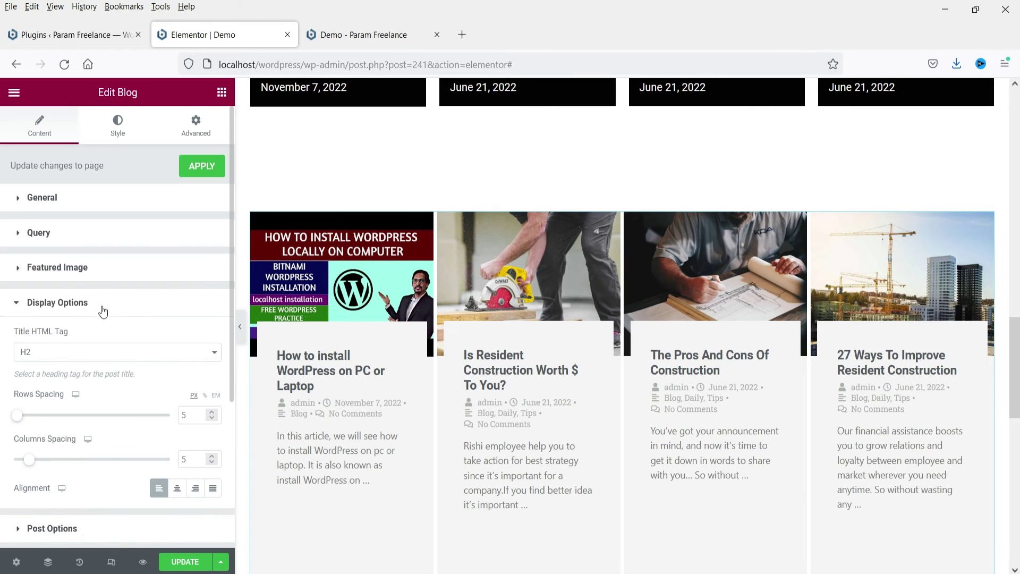
{"action": "scroll", "coordinate": [104, 312], "scroll_direction": "down", "scroll_amount": 4}
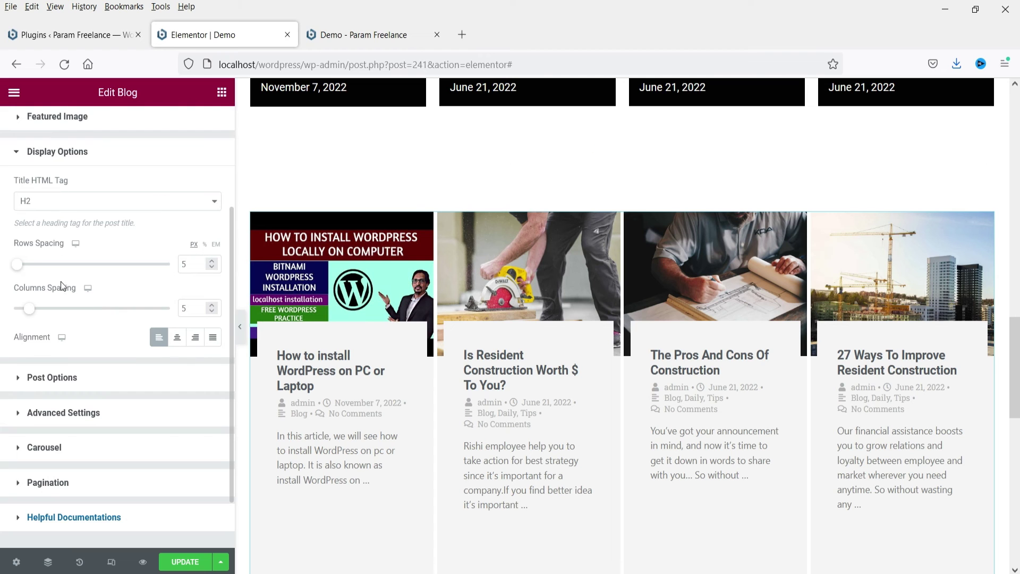
{"action": "scroll", "coordinate": [64, 300], "scroll_direction": "down", "scroll_amount": 2}
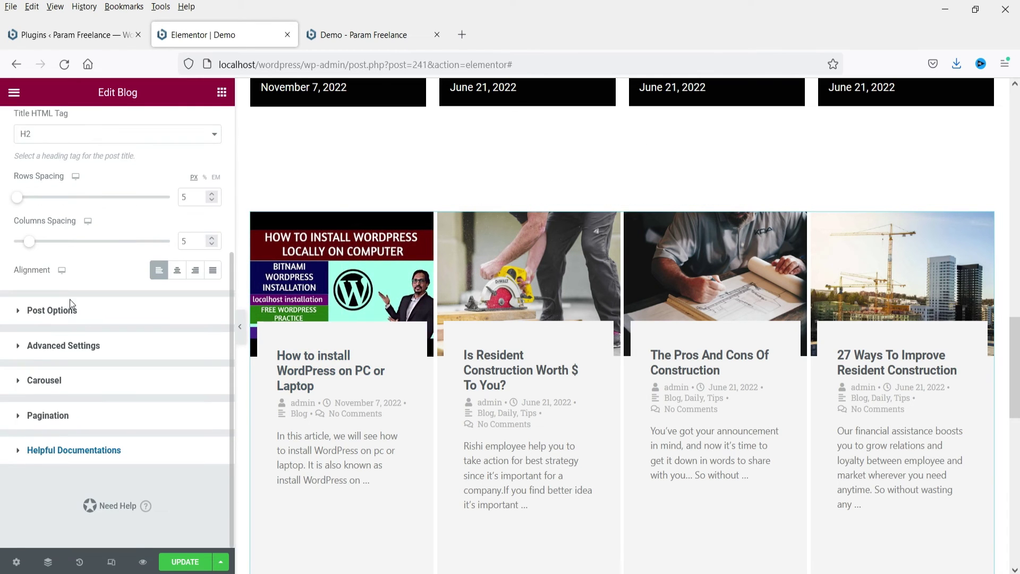
- Hide the categories and comments meta on the Blog widget's posts, keeping the author and date meta shown
{"action": "left_click", "coordinate": [80, 324]}
{"action": "scroll", "coordinate": [75, 312], "scroll_direction": "down", "scroll_amount": 3}
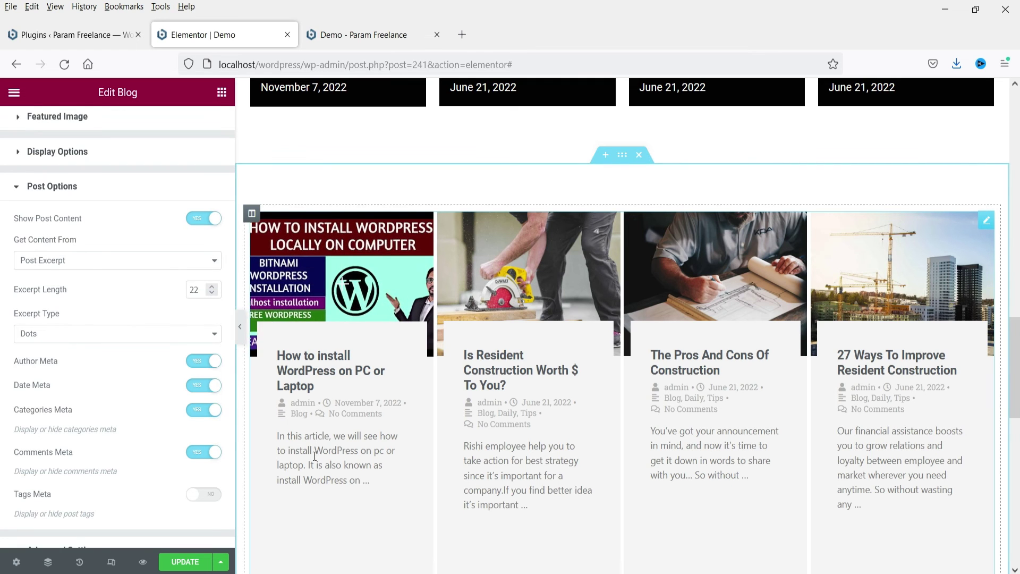
{"action": "scroll", "coordinate": [722, 341], "scroll_direction": "down", "scroll_amount": 4}
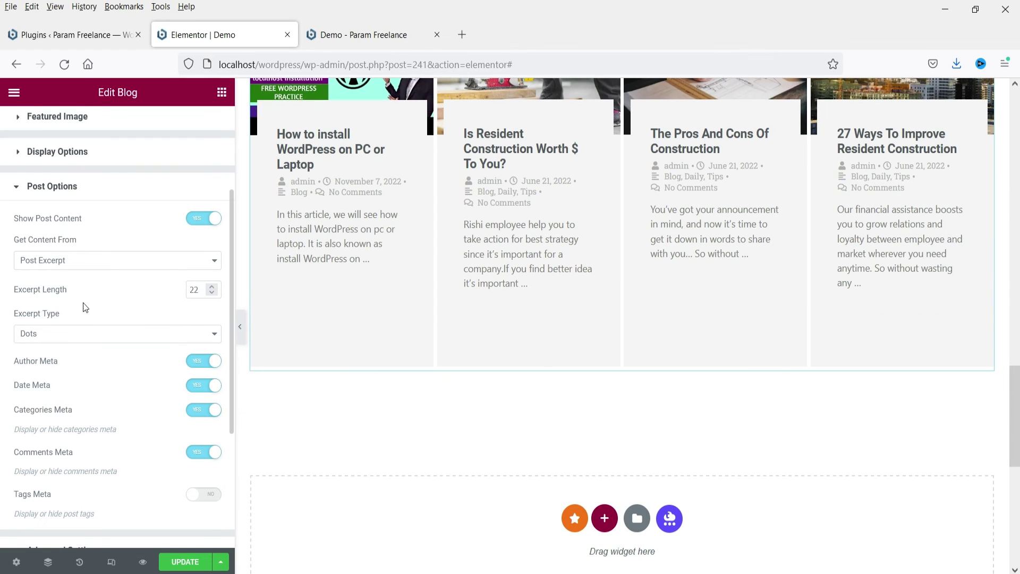
{"action": "left_click", "coordinate": [201, 363]}
{"action": "left_click", "coordinate": [199, 416]}
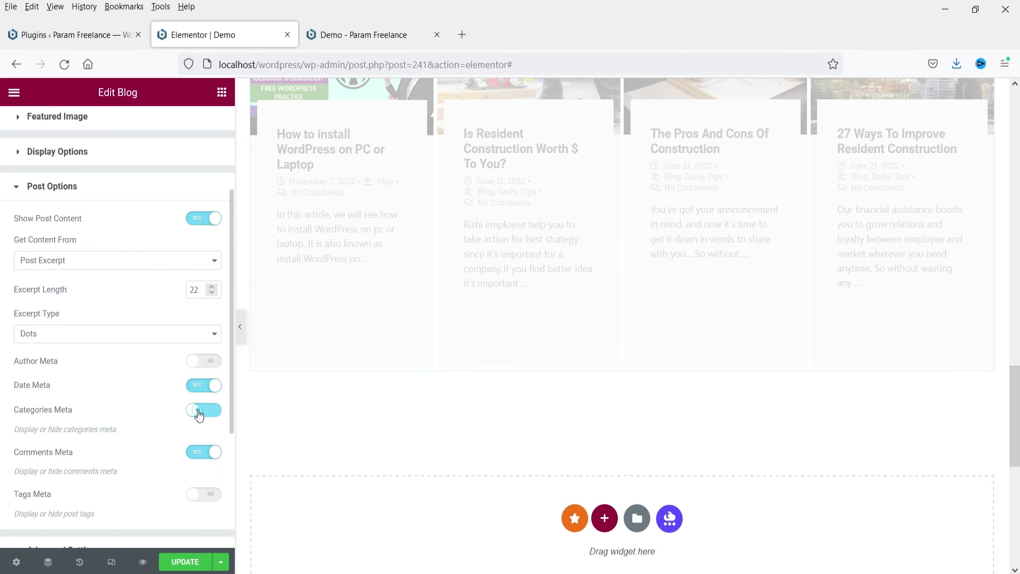
{"action": "left_click", "coordinate": [201, 454]}
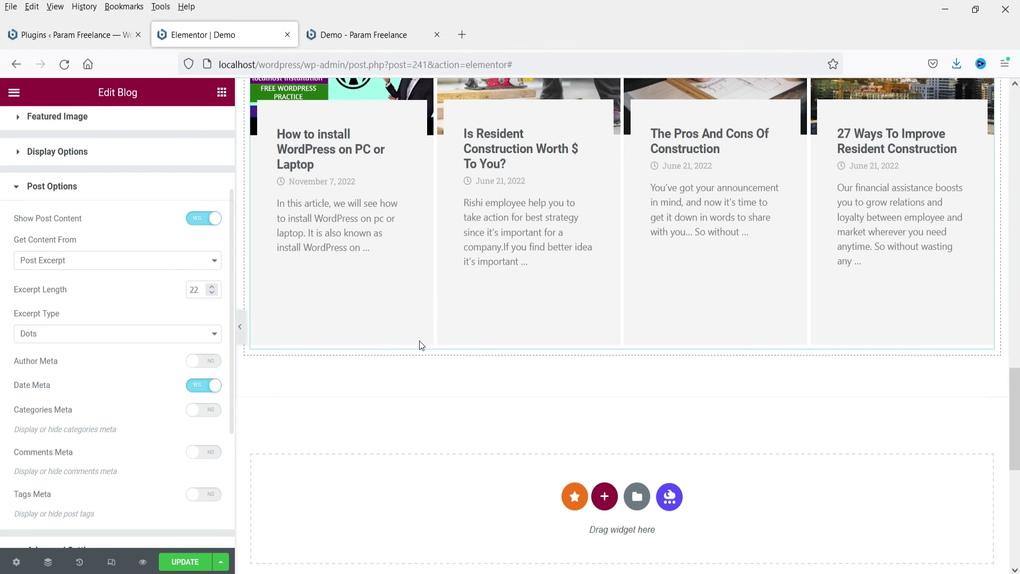
{"action": "left_click", "coordinate": [190, 362]}
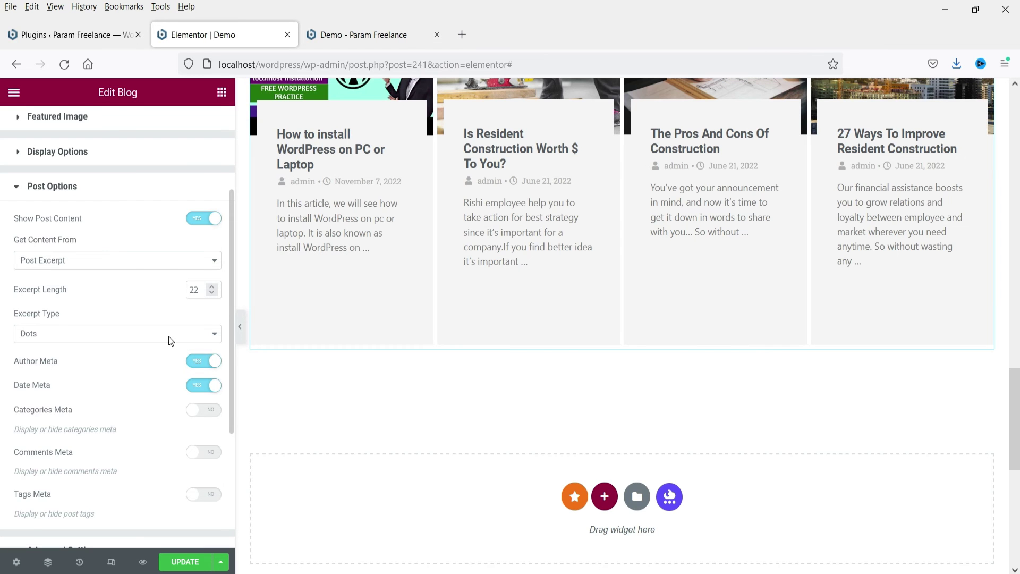
- Look over the Blog widget's advanced settings and enable its carousel
{"action": "scroll", "coordinate": [103, 419], "scroll_direction": "down", "scroll_amount": 3}
{"action": "left_click", "coordinate": [88, 399]}
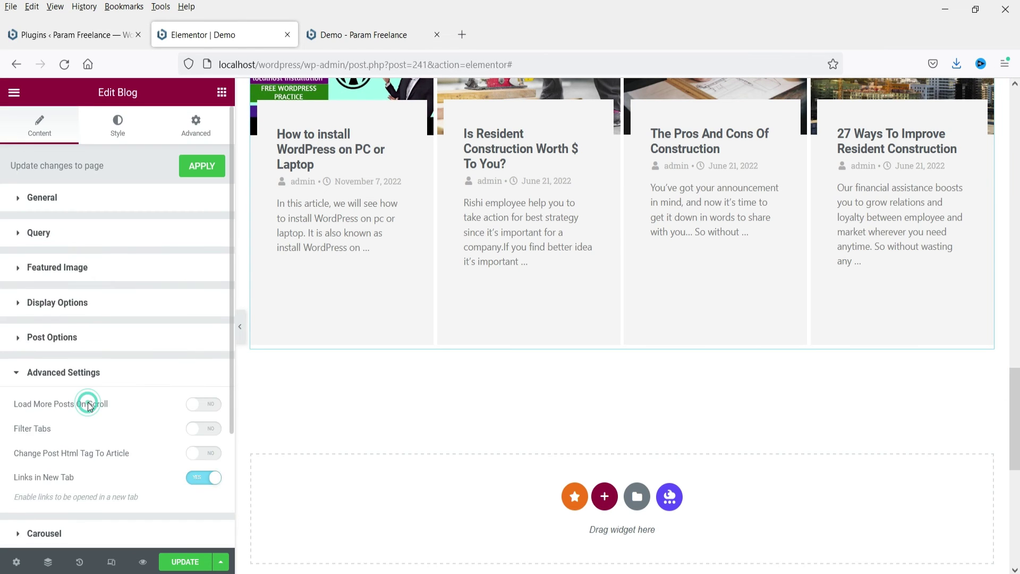
{"action": "scroll", "coordinate": [96, 375], "scroll_direction": "down", "scroll_amount": 3}
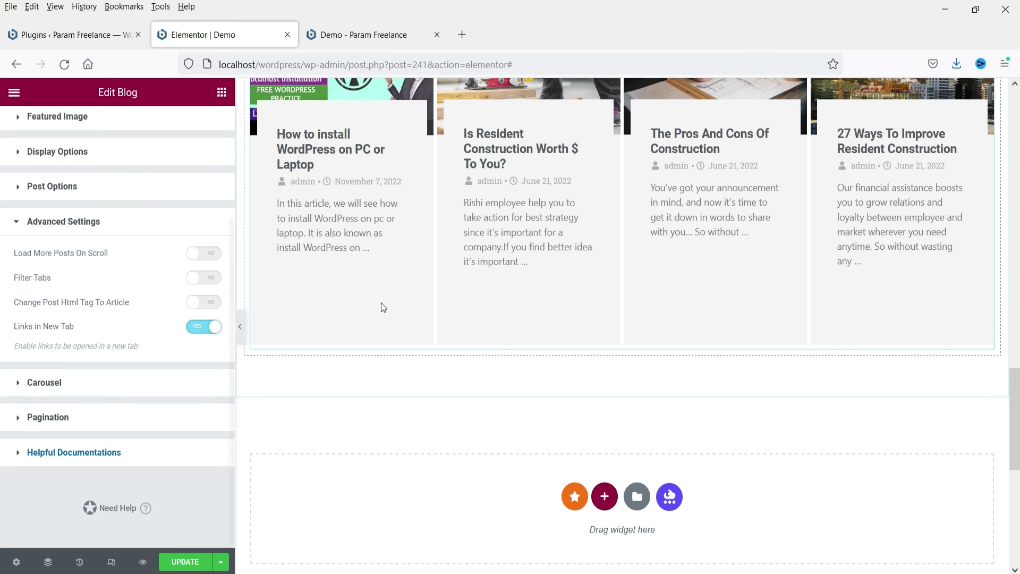
{"action": "left_click", "coordinate": [138, 387]}
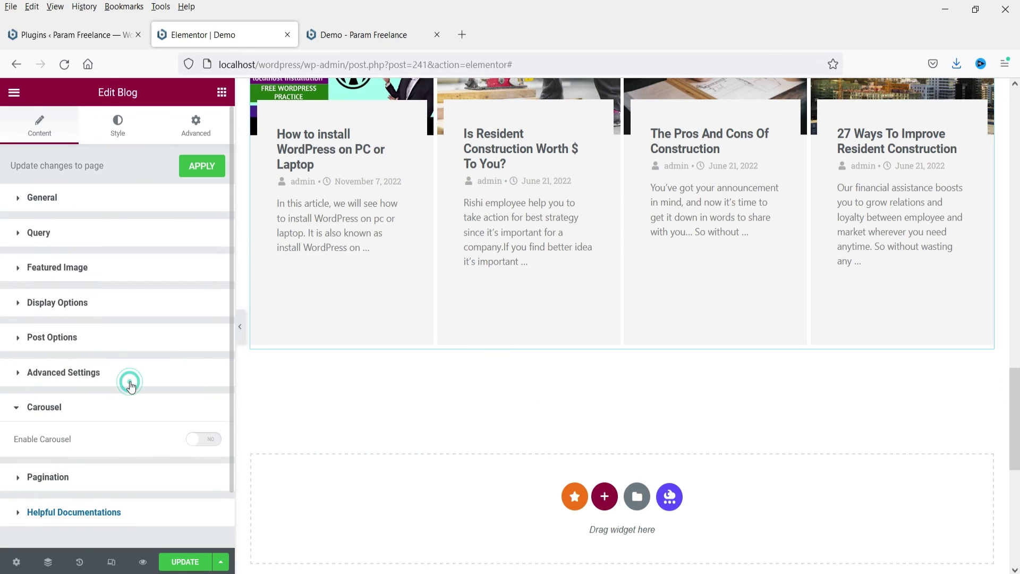
{"action": "scroll", "coordinate": [127, 332], "scroll_direction": "down", "scroll_amount": 2}
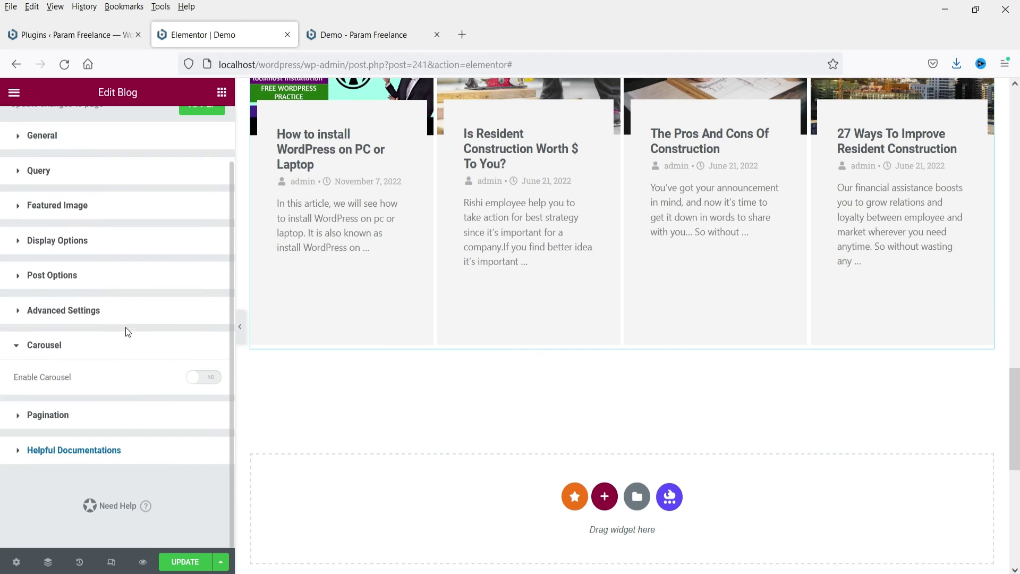
{"action": "left_click", "coordinate": [204, 379]}
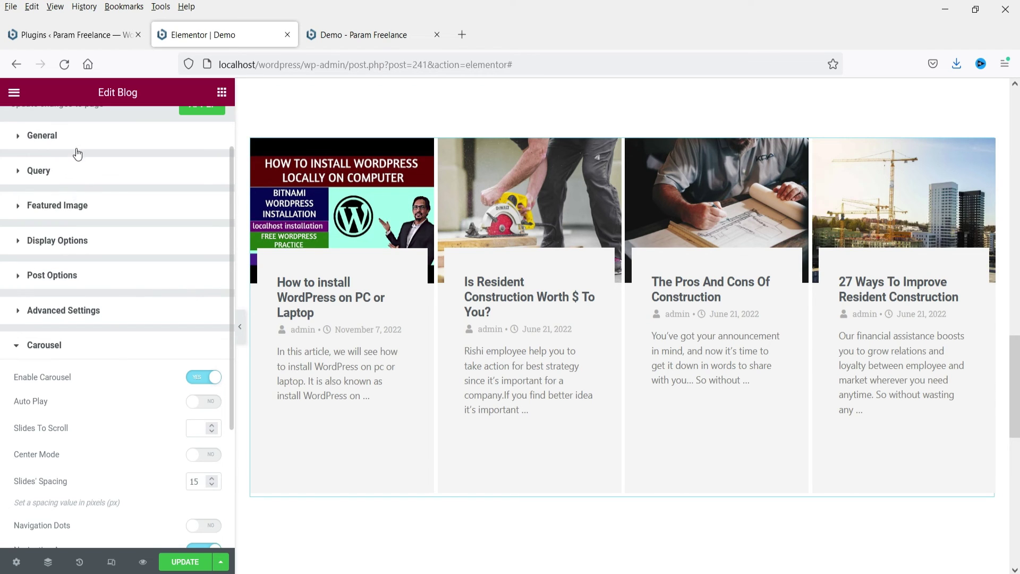
- Set the Blog widget's number of columns to 3 and try the carousel's forward and back navigation
{"action": "scroll", "coordinate": [120, 375], "scroll_direction": "down", "scroll_amount": 3}
{"action": "scroll", "coordinate": [102, 323], "scroll_direction": "up", "scroll_amount": 4}
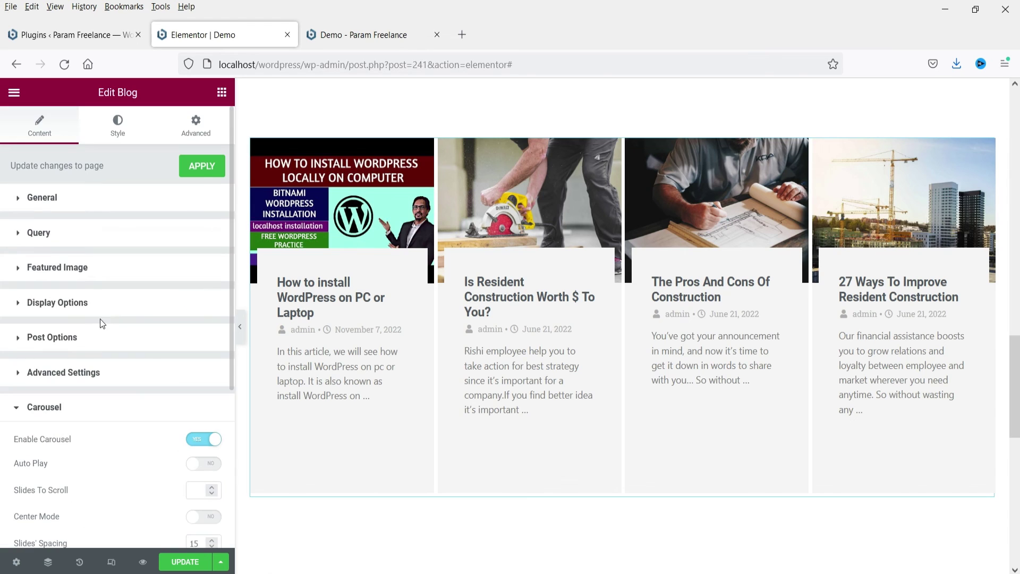
{"action": "left_click", "coordinate": [106, 202]}
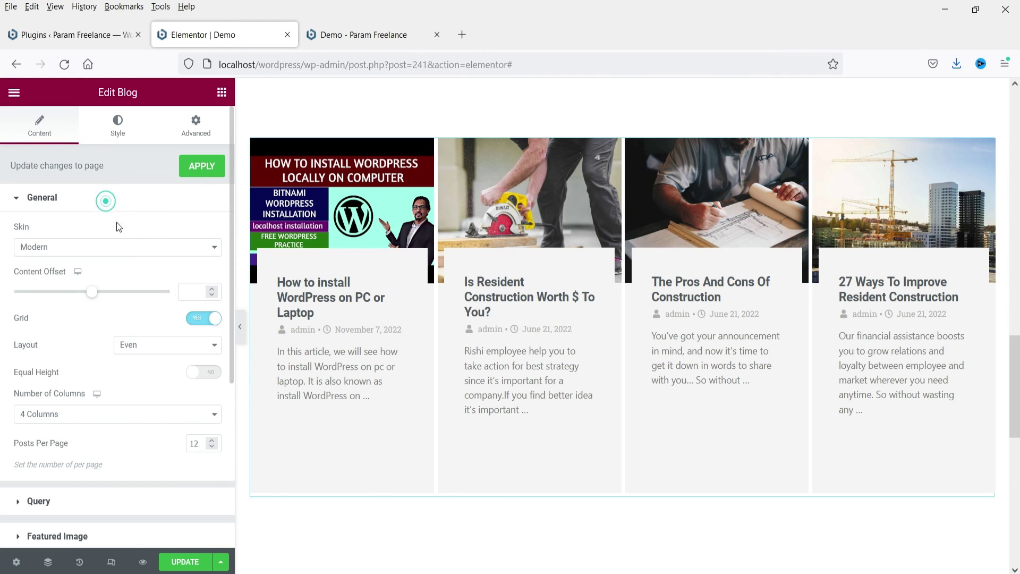
{"action": "left_click", "coordinate": [75, 415]}
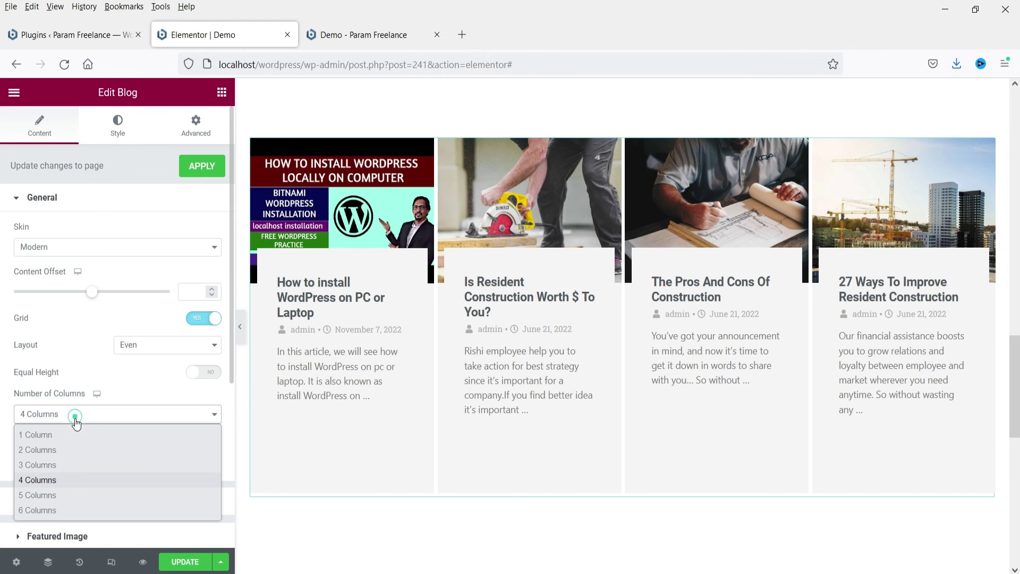
{"action": "left_click", "coordinate": [75, 461]}
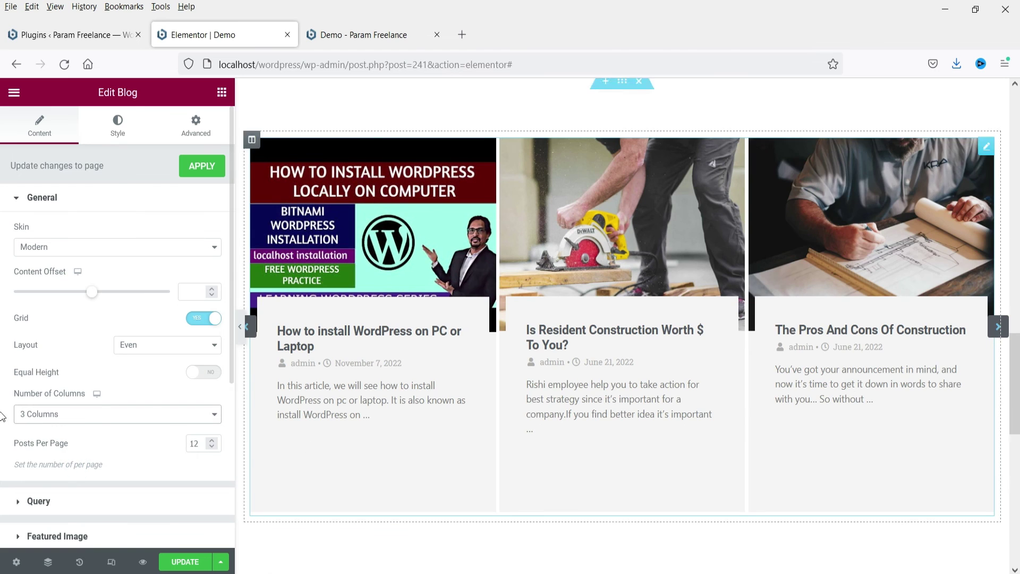
{"action": "left_click", "coordinate": [999, 328]}
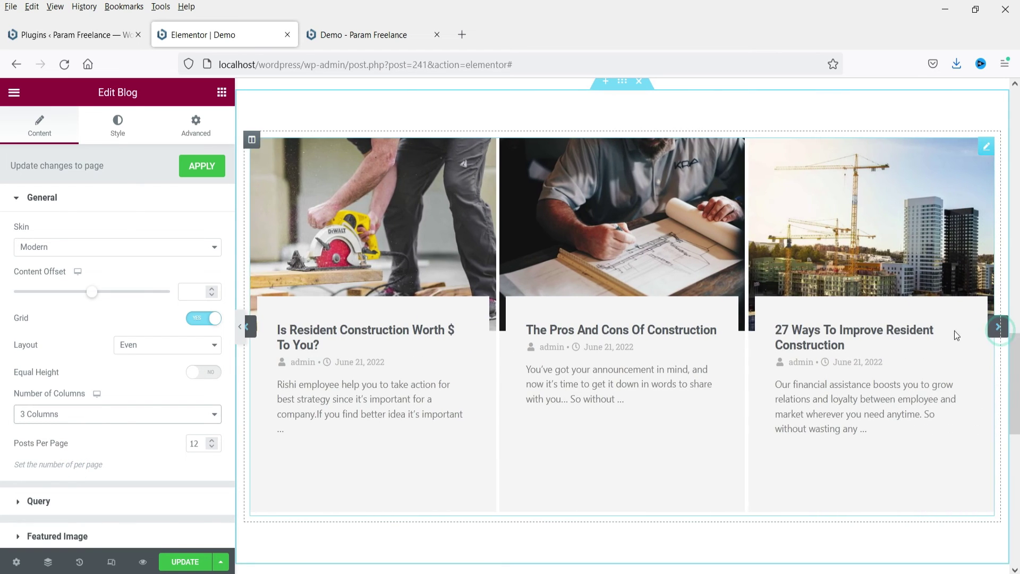
{"action": "left_click", "coordinate": [248, 328]}
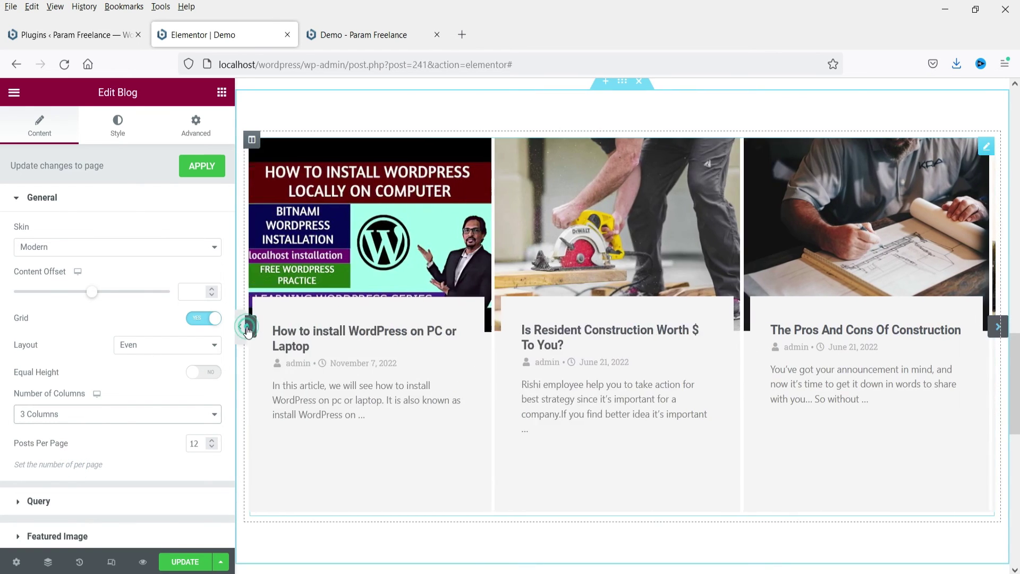
- Turn on Auto Play for the Blog widget's carousel
{"action": "scroll", "coordinate": [495, 371], "scroll_direction": "down", "scroll_amount": 4}
{"action": "scroll", "coordinate": [133, 348], "scroll_direction": "down", "scroll_amount": 4}
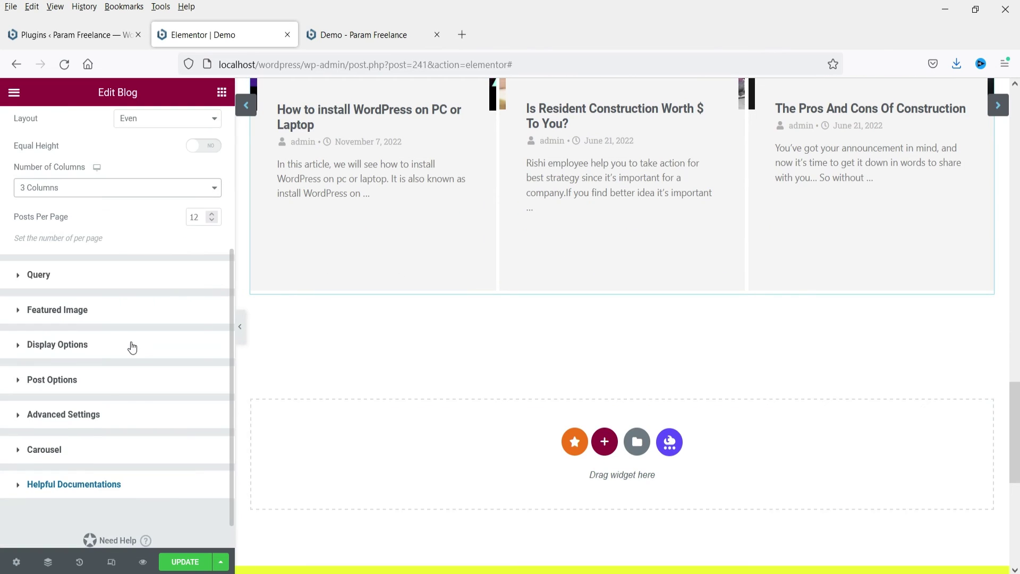
{"action": "left_click", "coordinate": [96, 418]}
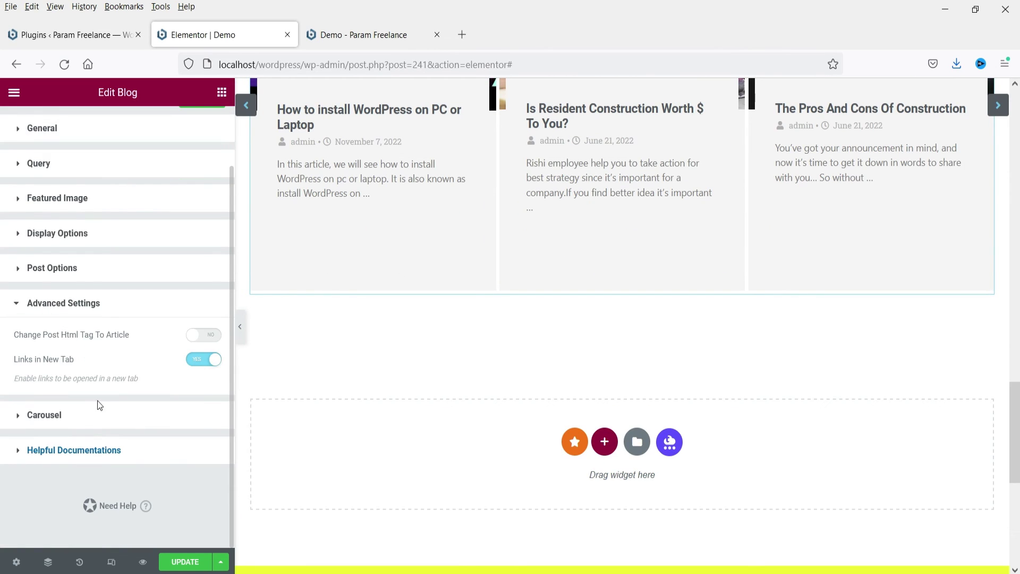
{"action": "left_click", "coordinate": [79, 416]}
{"action": "scroll", "coordinate": [137, 360], "scroll_direction": "down", "scroll_amount": 4}
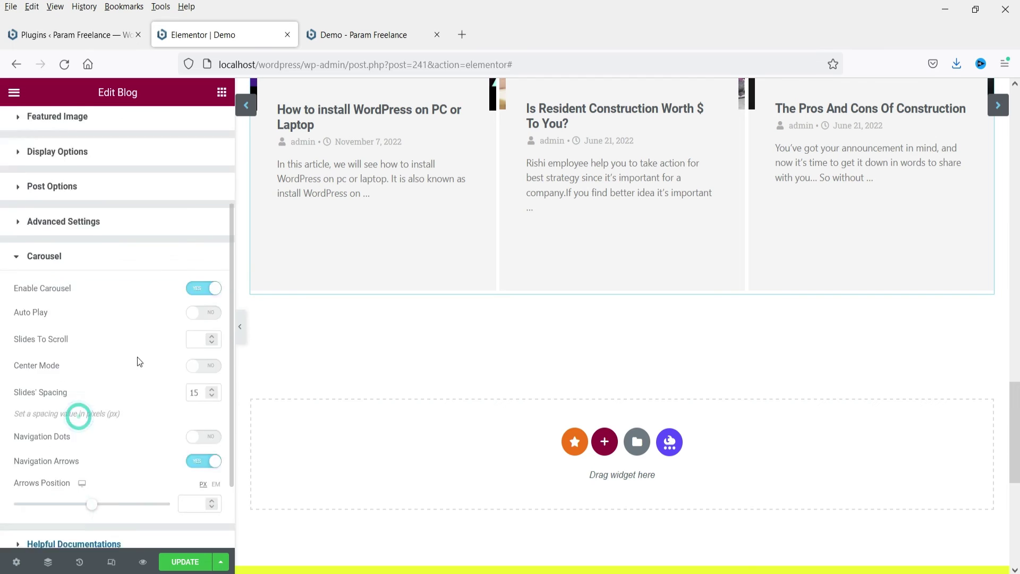
{"action": "left_click", "coordinate": [210, 223]}
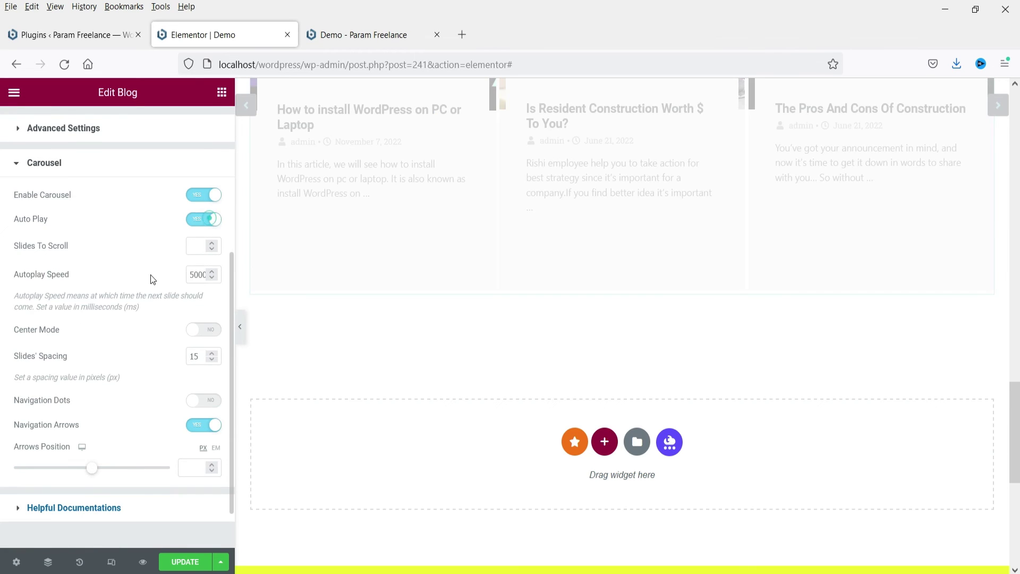
{"action": "scroll", "coordinate": [136, 335], "scroll_direction": "down", "scroll_amount": 2}
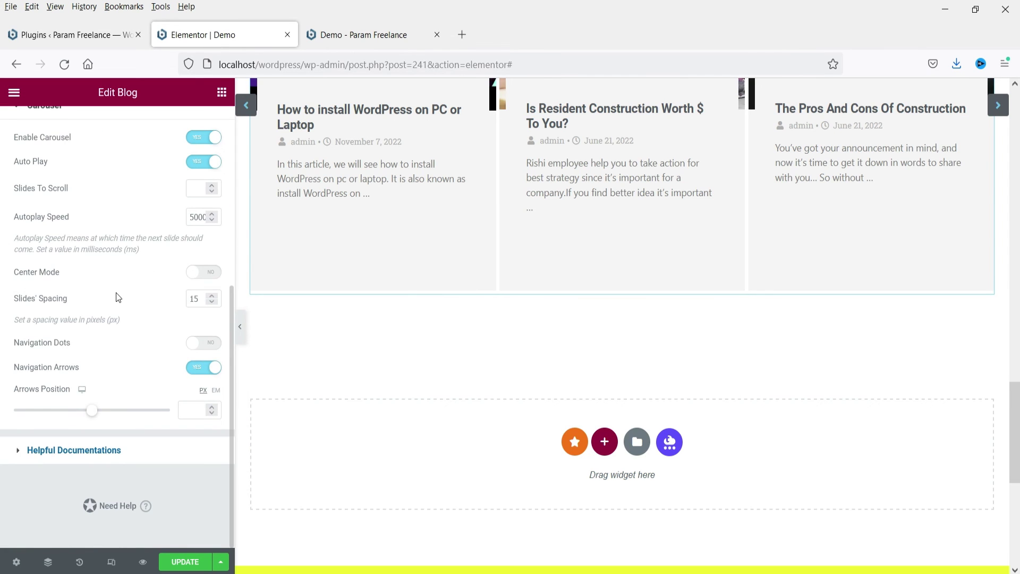
- Set the overlay color of the Blog widget's images to the global Primary color
{"action": "scroll", "coordinate": [117, 303], "scroll_direction": "up", "scroll_amount": 10}
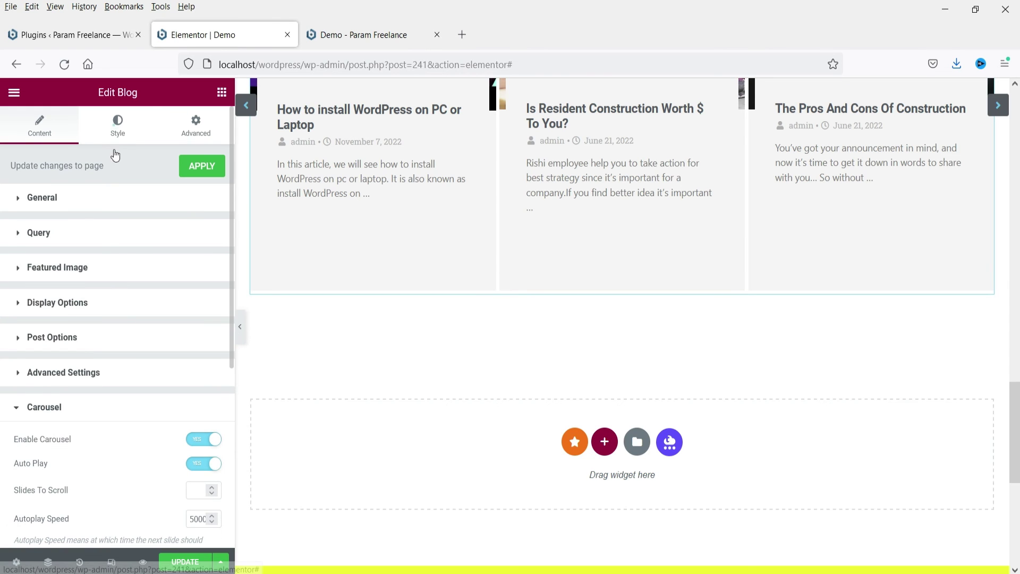
{"action": "left_click", "coordinate": [117, 125]}
{"action": "scroll", "coordinate": [493, 514], "scroll_direction": "up", "scroll_amount": 4}
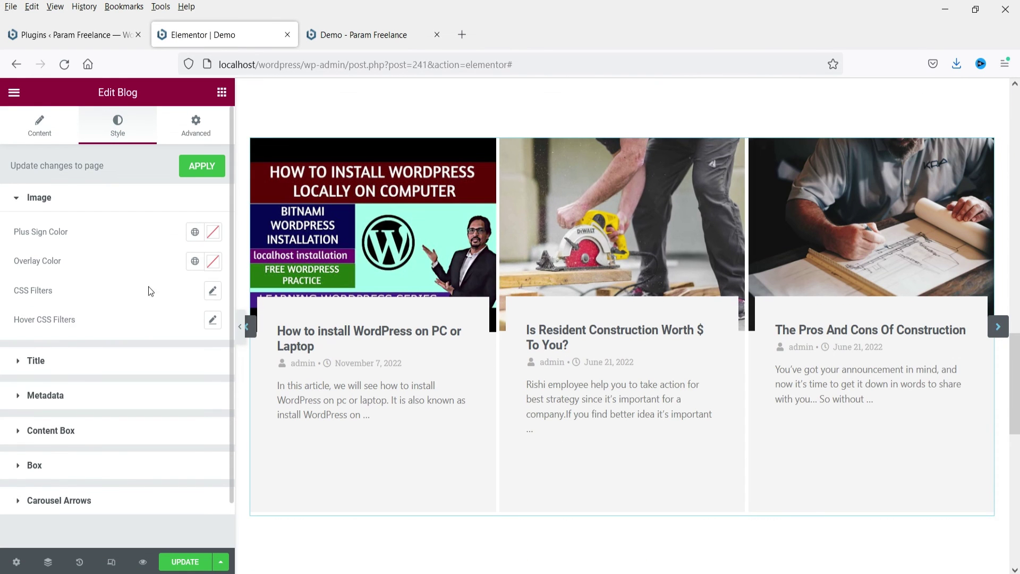
{"action": "left_click", "coordinate": [195, 261]}
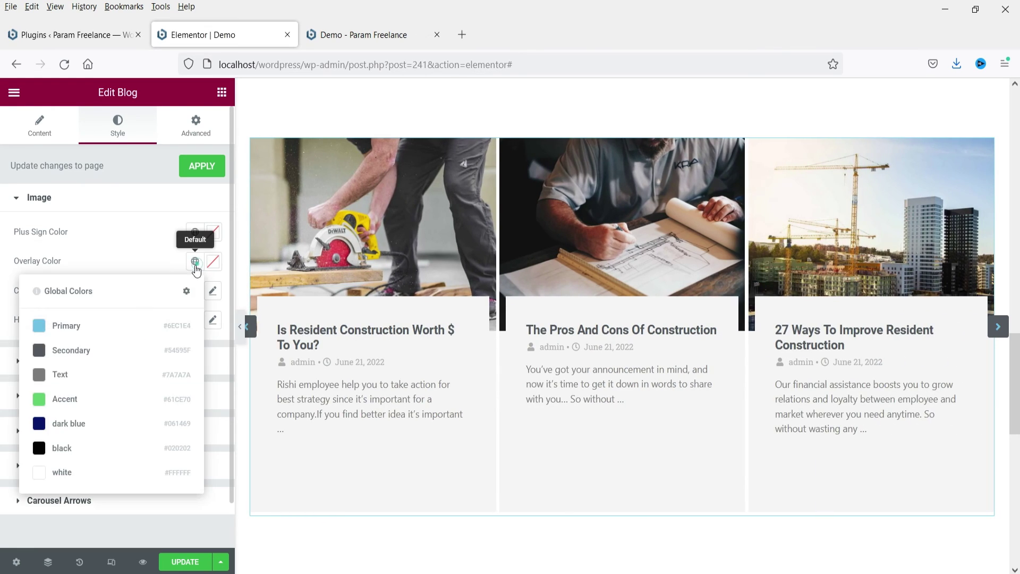
{"action": "left_click", "coordinate": [96, 326]}
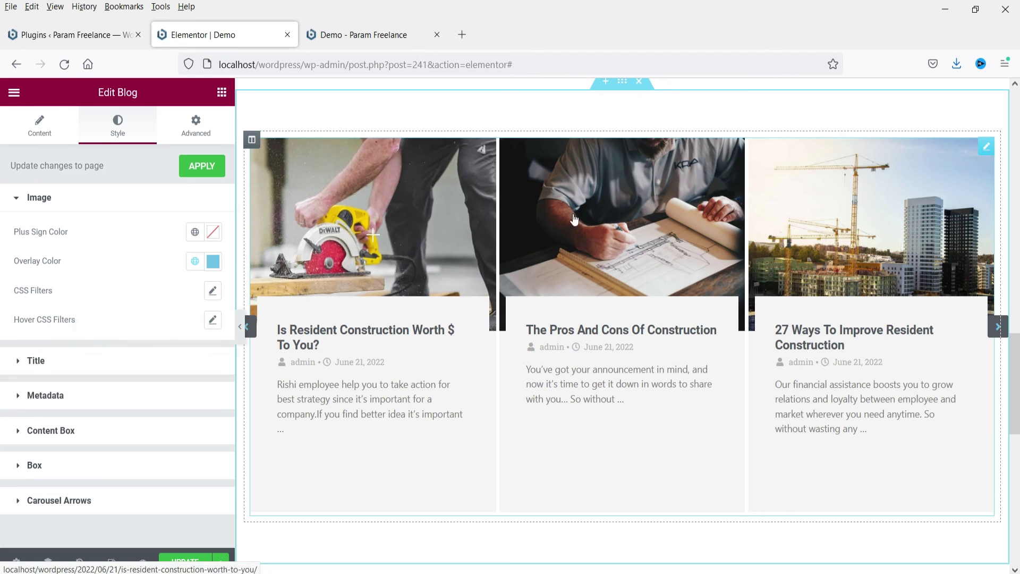
{"action": "left_click", "coordinate": [196, 233]}
{"action": "left_click", "coordinate": [196, 235]}
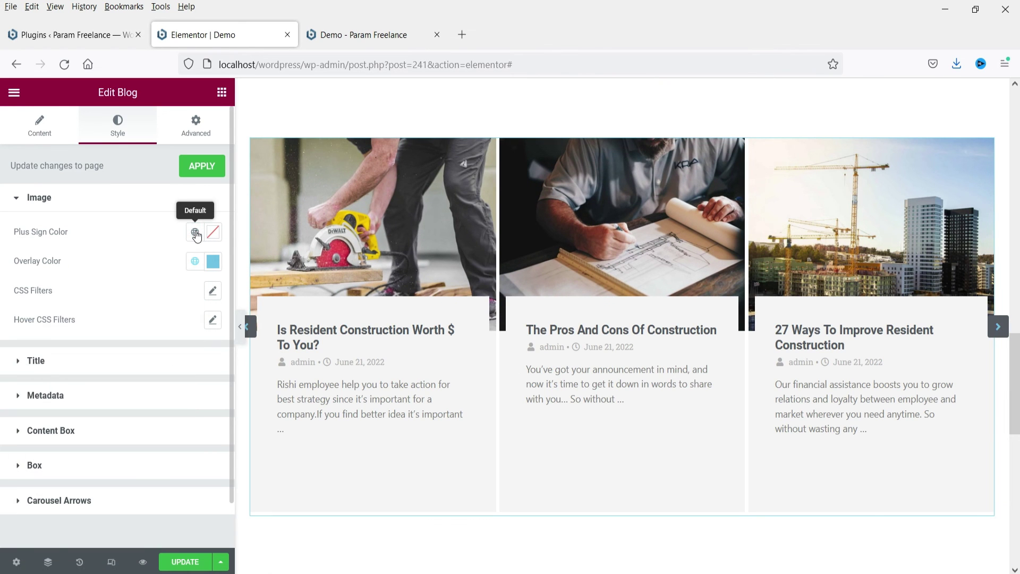
- Set the background color of the Blog widget's box to the global black color
{"action": "left_click", "coordinate": [81, 366]}
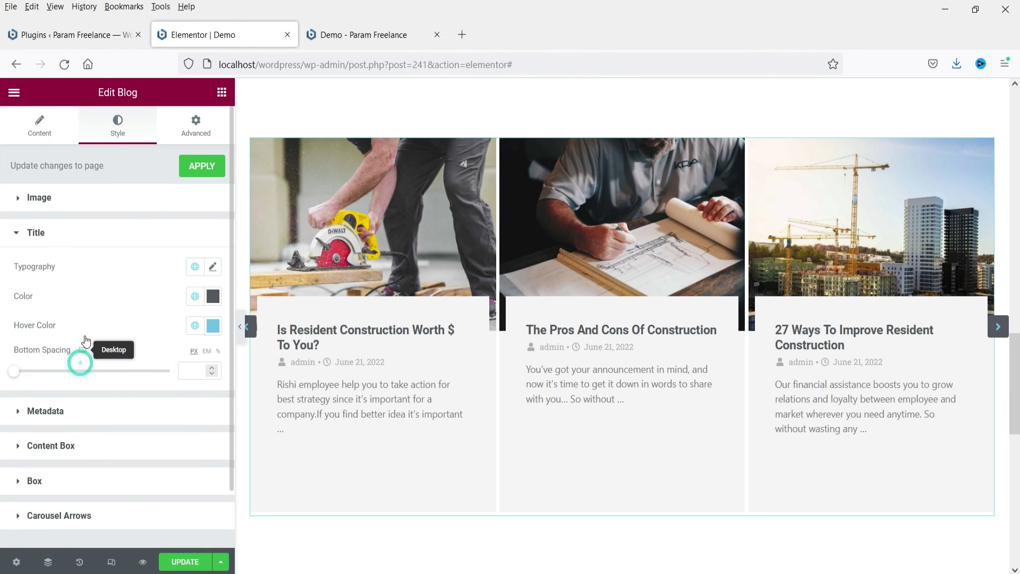
{"action": "left_click", "coordinate": [72, 482]}
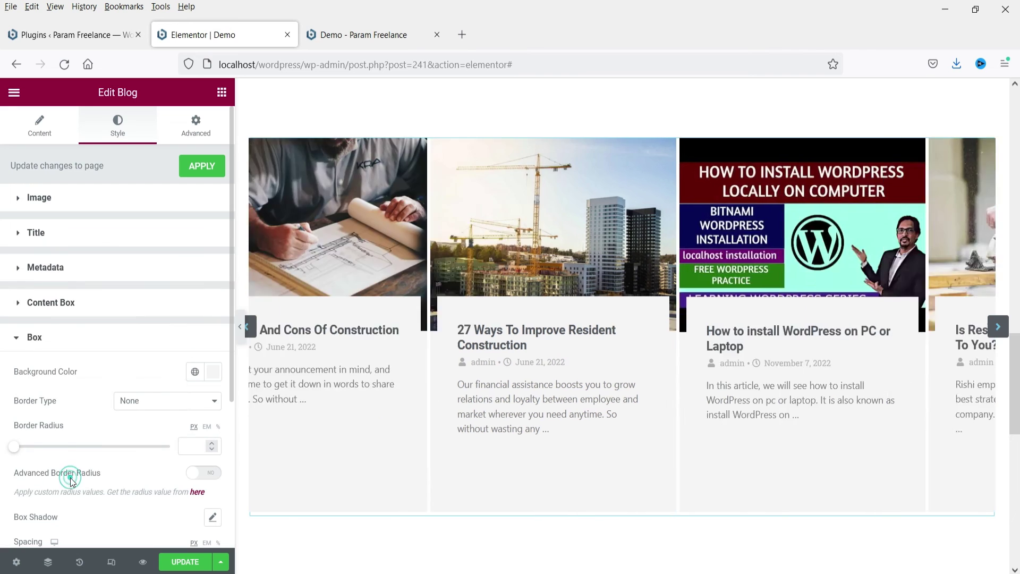
{"action": "left_click", "coordinate": [202, 379]}
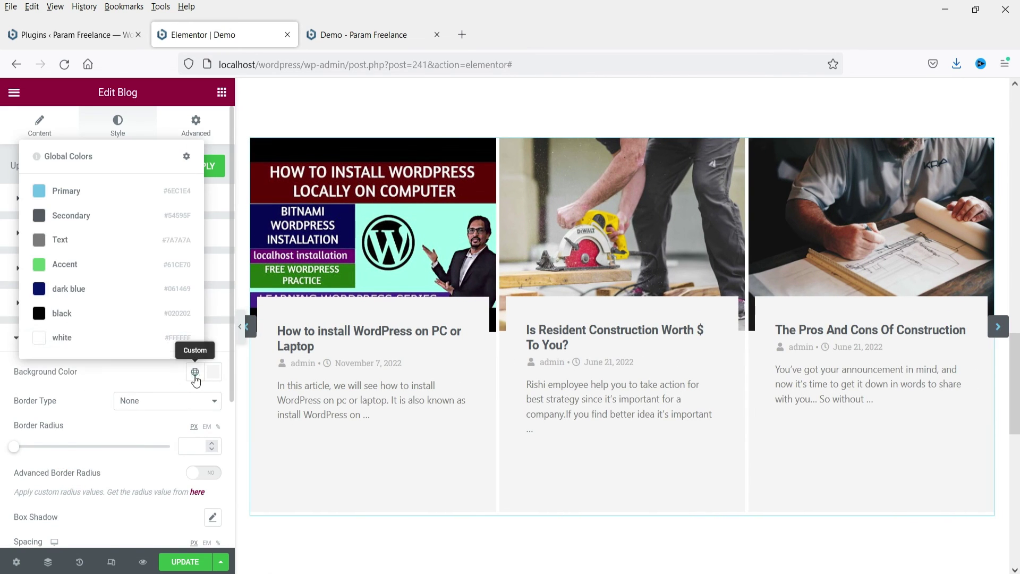
{"action": "left_click", "coordinate": [63, 315]}
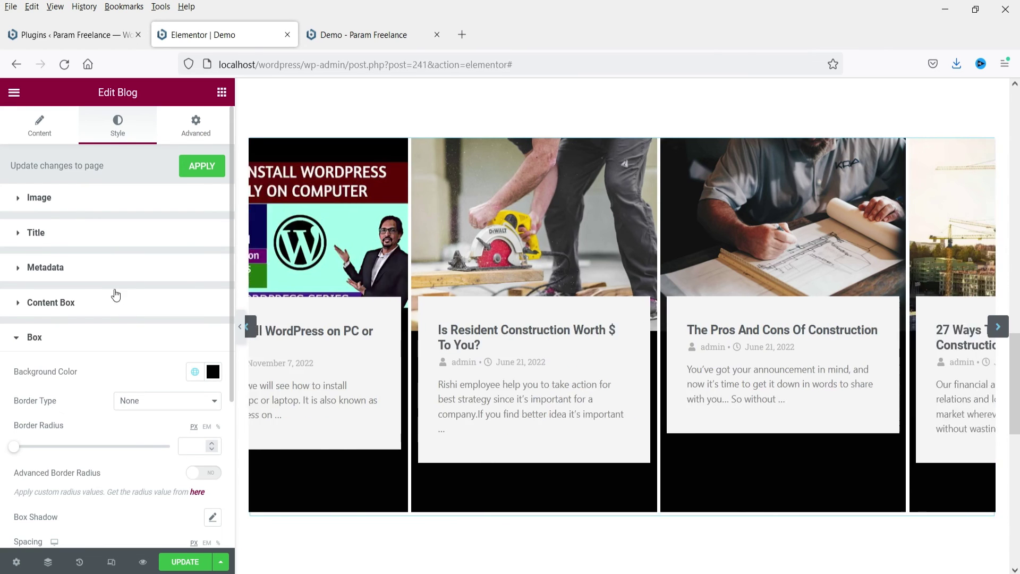
- Give the Blog widget's content box the global dark blue background color and white text color
{"action": "left_click", "coordinate": [94, 305]}
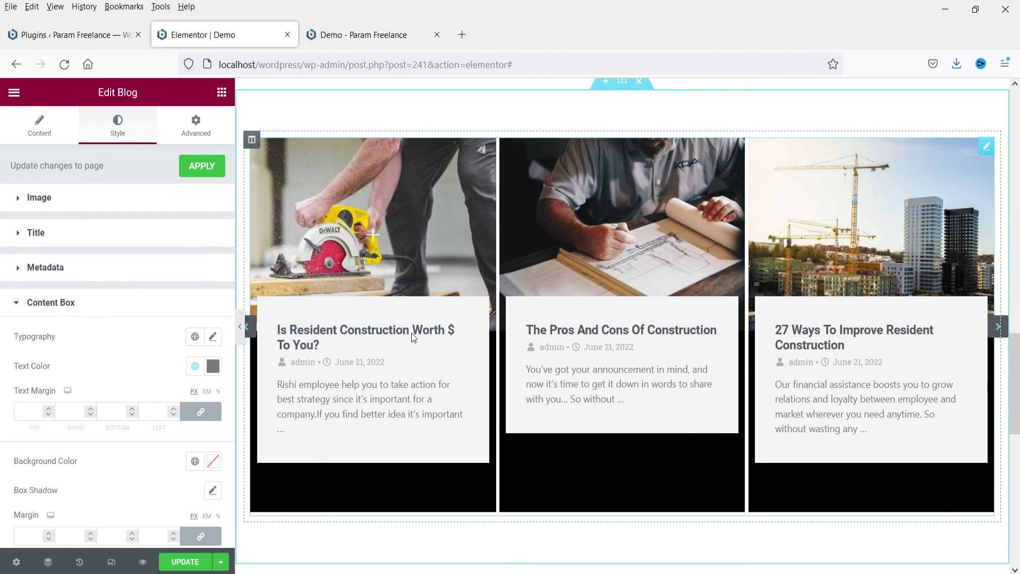
{"action": "left_click", "coordinate": [192, 343]}
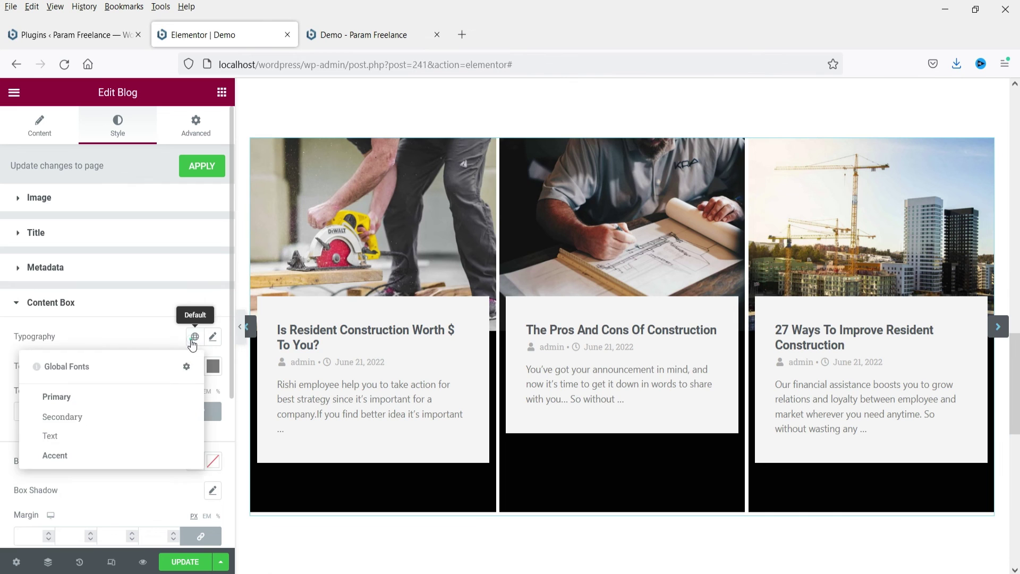
{"action": "left_click", "coordinate": [193, 341]}
{"action": "scroll", "coordinate": [143, 364], "scroll_direction": "down", "scroll_amount": 3}
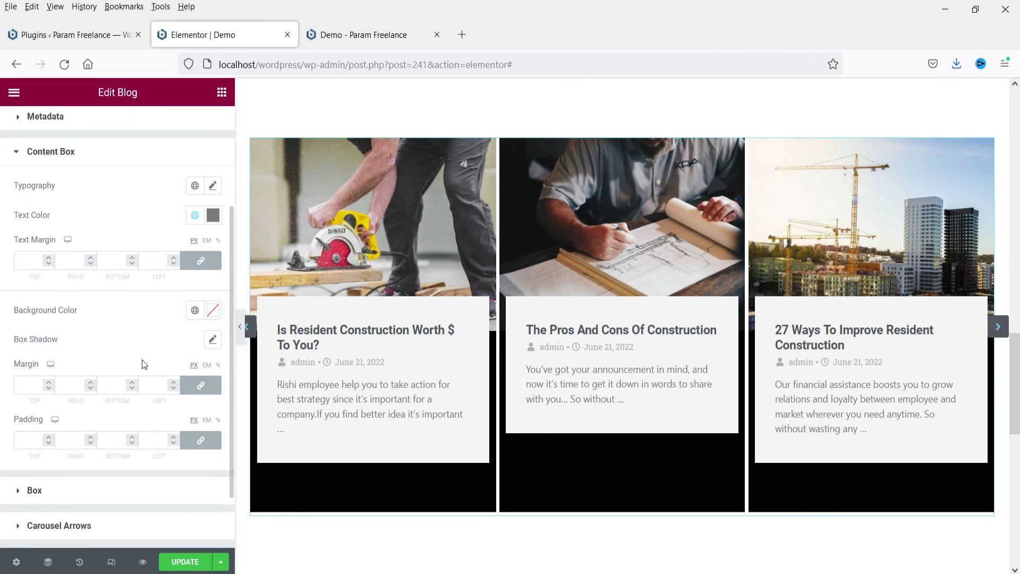
{"action": "left_click", "coordinate": [194, 311]}
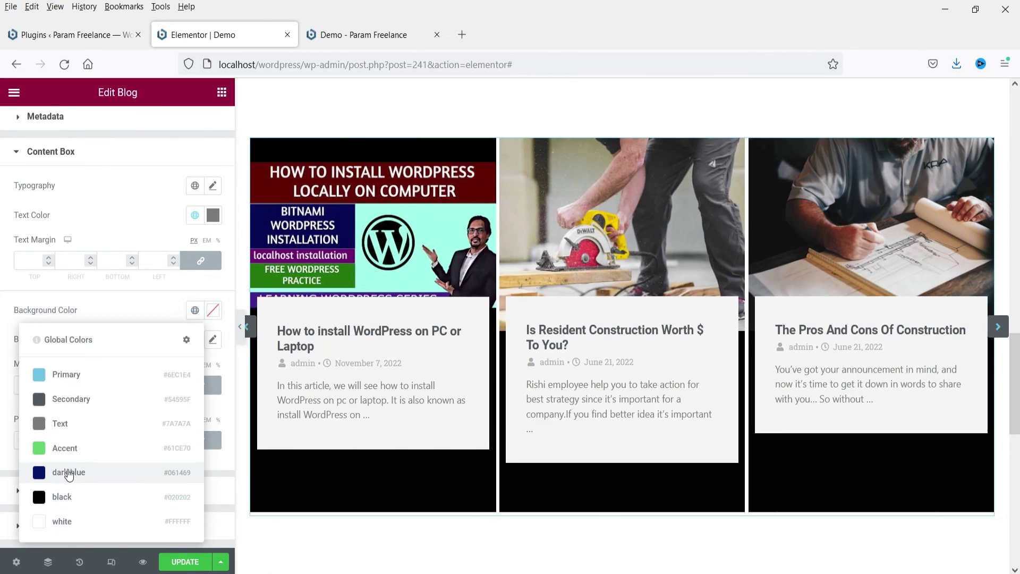
{"action": "left_click", "coordinate": [68, 471]}
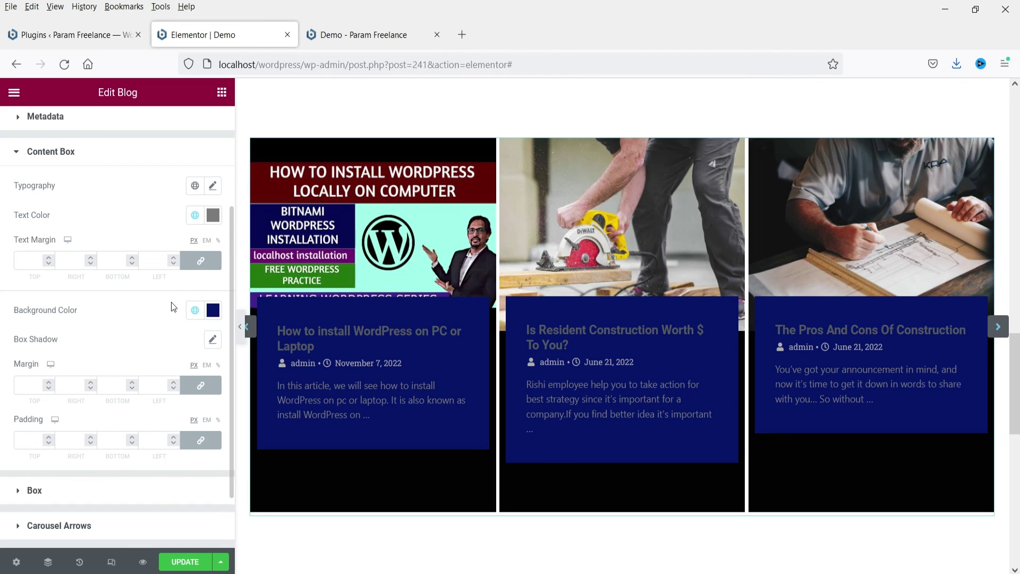
{"action": "left_click", "coordinate": [195, 215]}
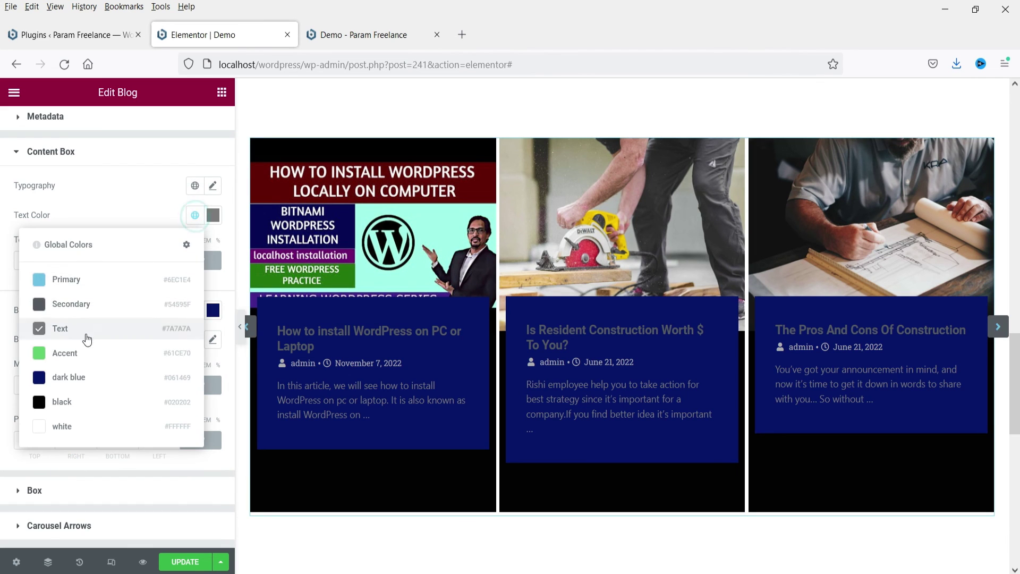
{"action": "left_click", "coordinate": [91, 426]}
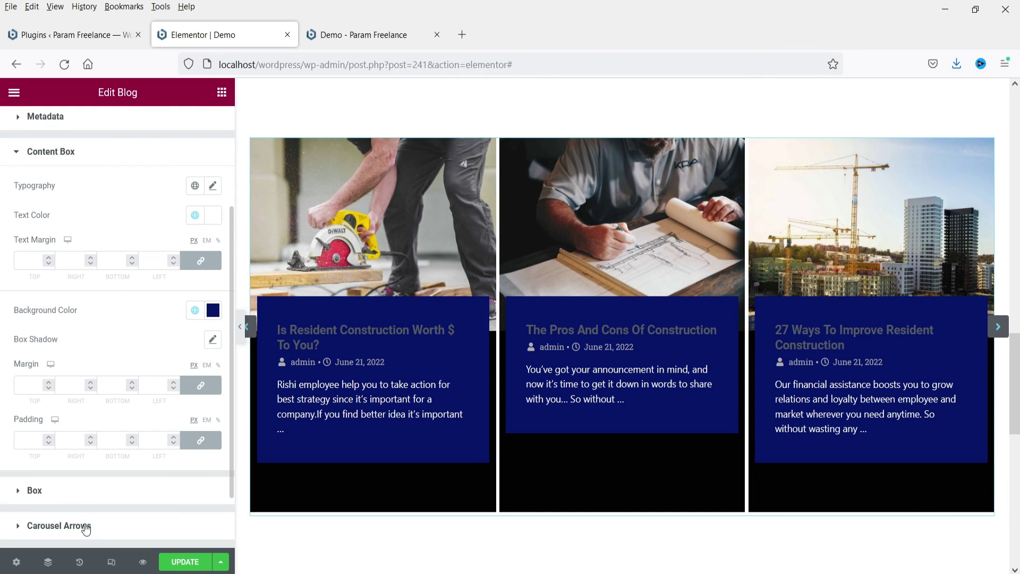
- Set the color of the Blog widget's post titles to the global white color
{"action": "scroll", "coordinate": [97, 337], "scroll_direction": "up", "scroll_amount": 3}
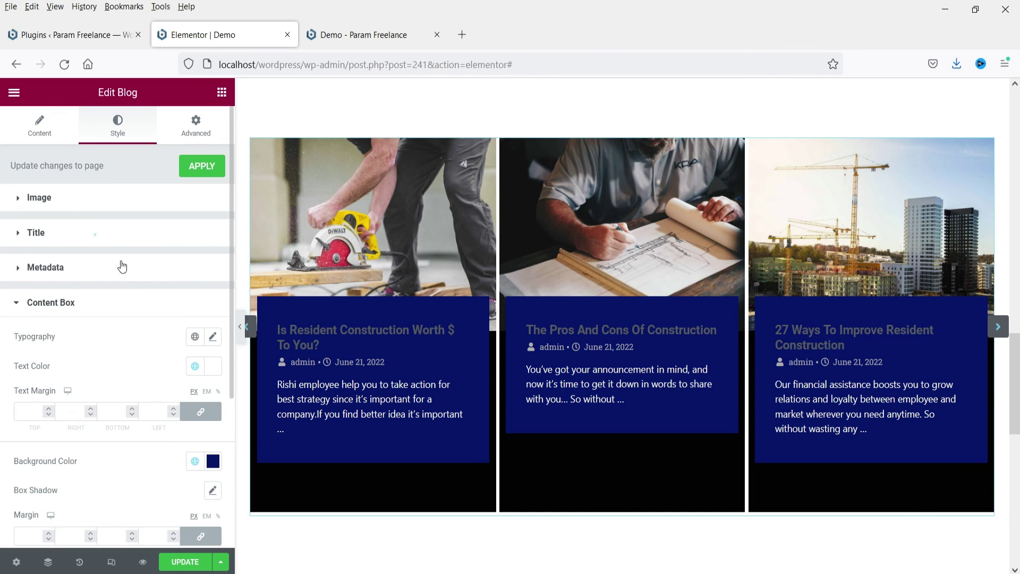
{"action": "left_click", "coordinate": [94, 233]}
{"action": "left_click", "coordinate": [195, 266]}
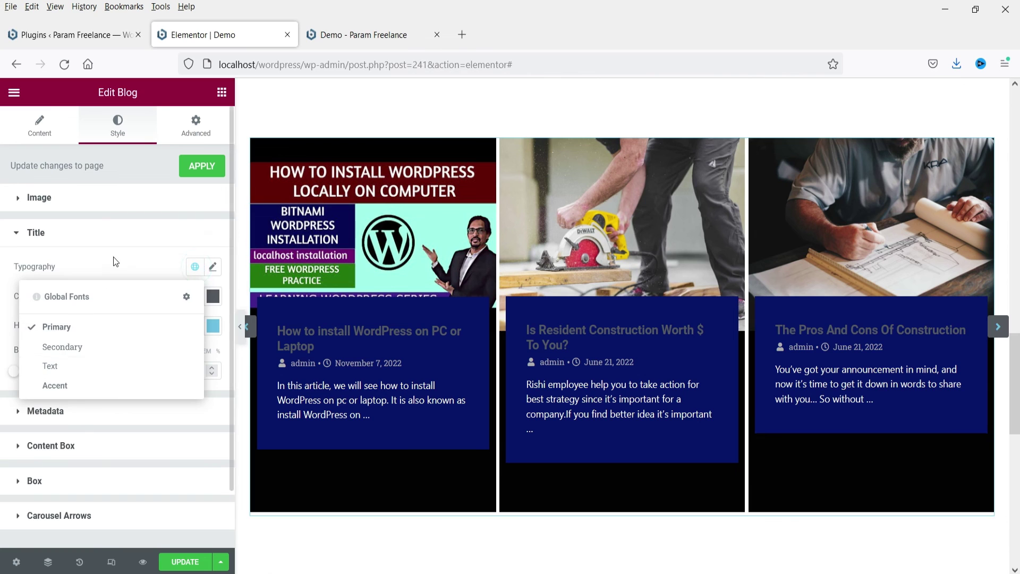
{"action": "left_click", "coordinate": [113, 258]}
{"action": "left_click", "coordinate": [117, 238]}
{"action": "left_click", "coordinate": [195, 296]}
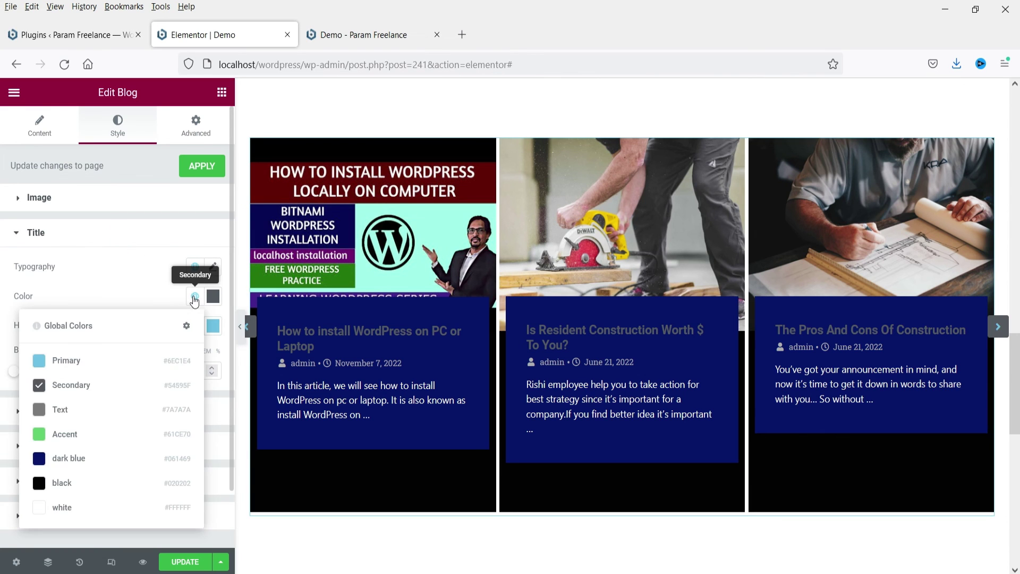
{"action": "left_click", "coordinate": [54, 513]}
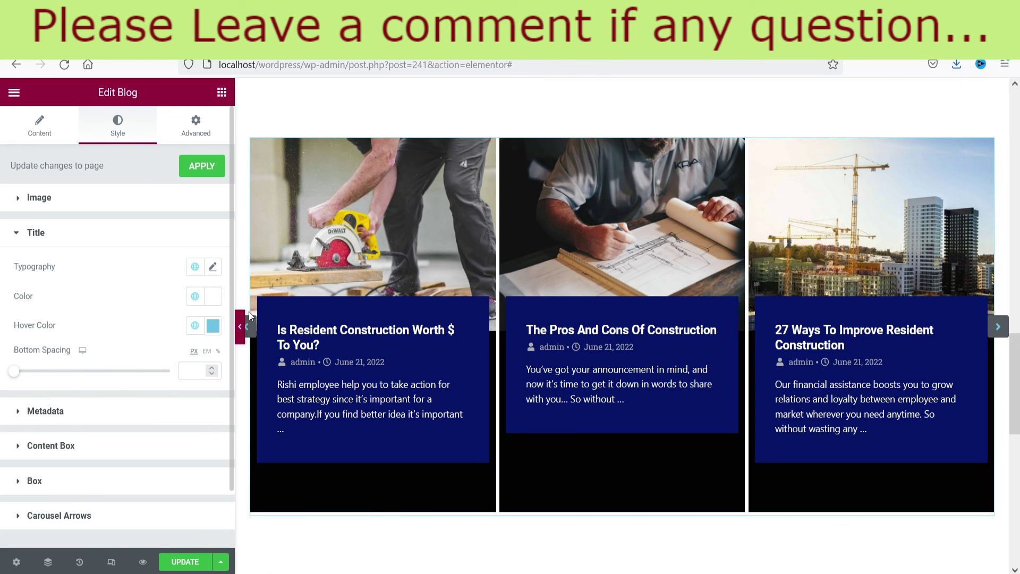
- Set the metadata color of the Blog widget's posts to the global white color
{"action": "left_click", "coordinate": [75, 415]}
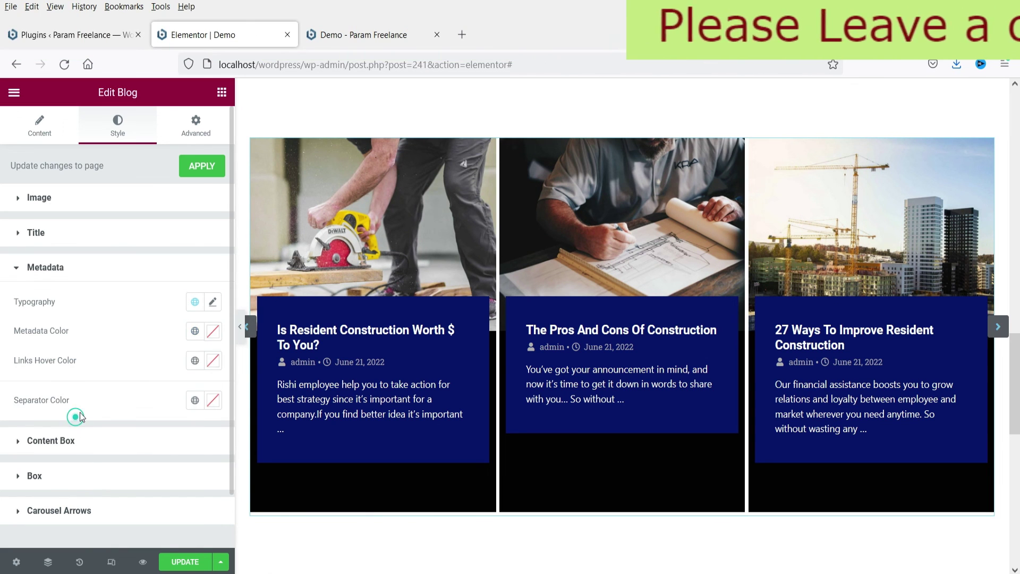
{"action": "left_click", "coordinate": [194, 333]}
{"action": "left_click", "coordinate": [69, 543]}
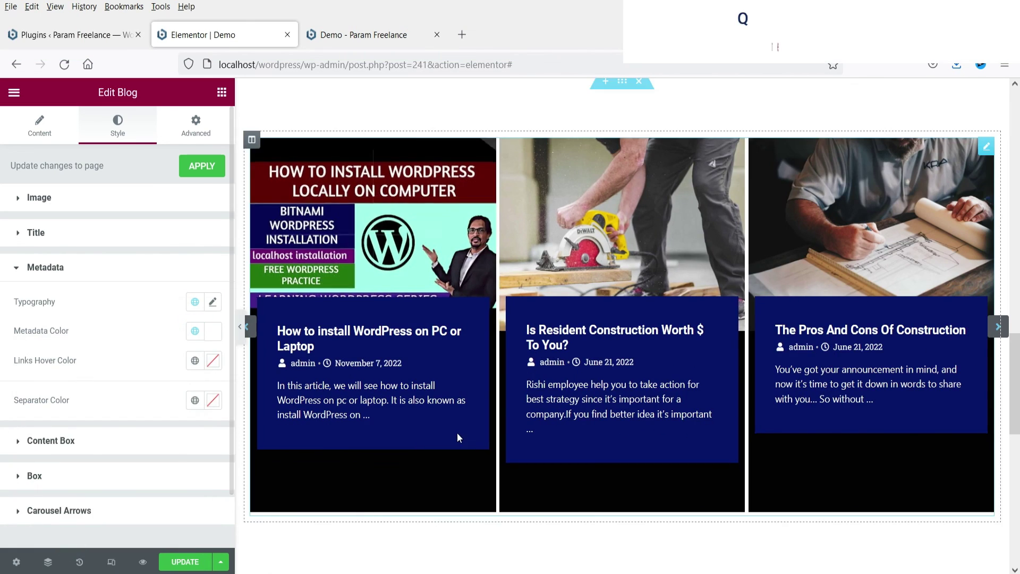
- Collapse the open style settings and update the page to save the Blog widget's changes
{"action": "left_click", "coordinate": [96, 511]}
{"action": "left_click", "coordinate": [90, 368]}
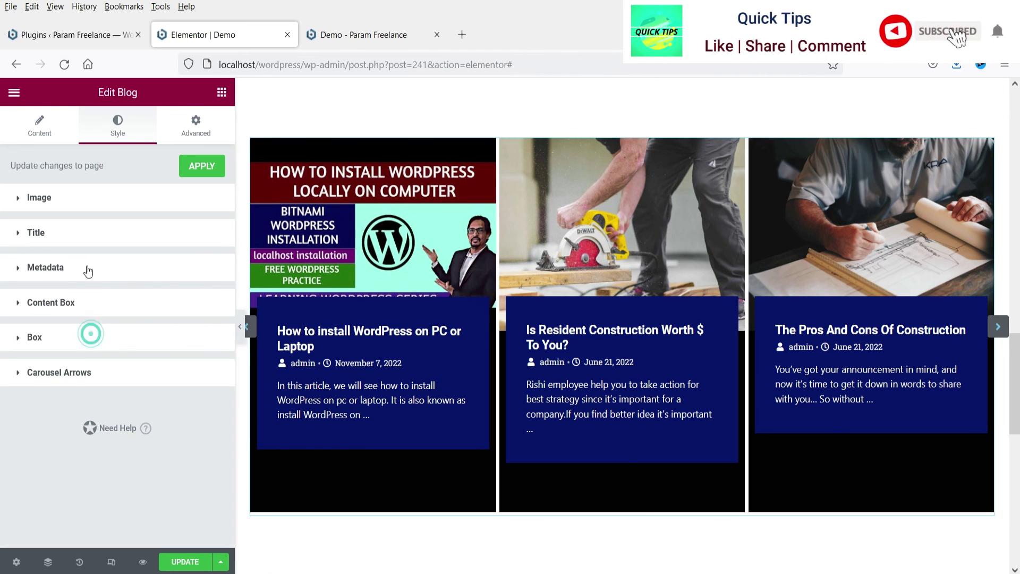
{"action": "left_click", "coordinate": [185, 562]}
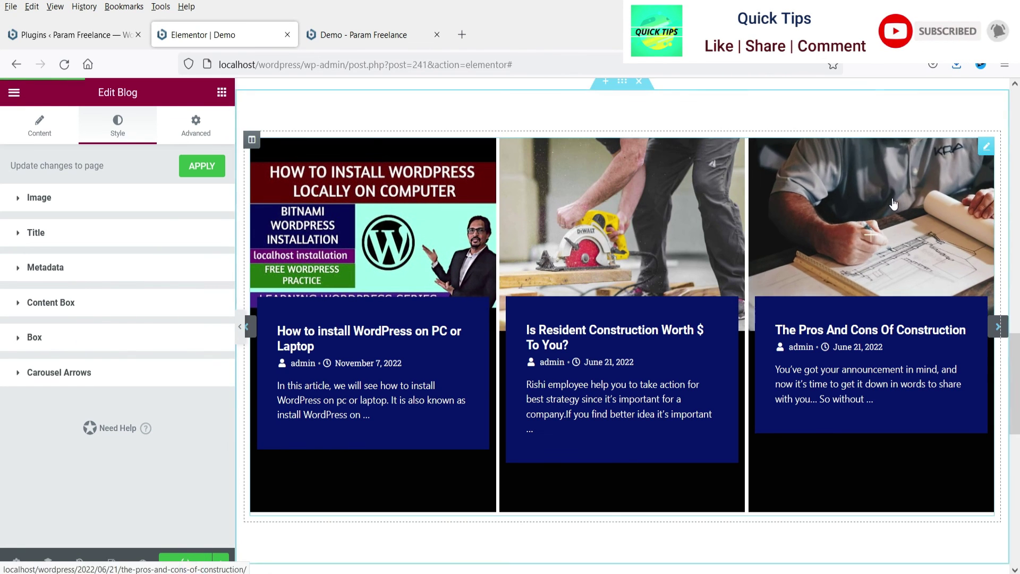
- Reload the published Demo page and look over the restyled Blog carousel
{"action": "left_click", "coordinate": [351, 35]}
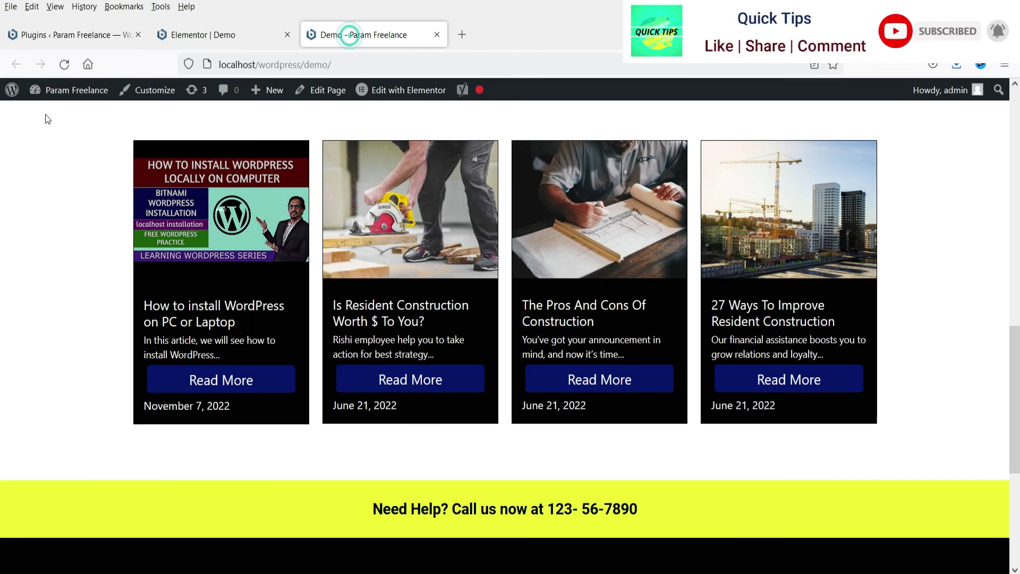
{"action": "left_click", "coordinate": [64, 64]}
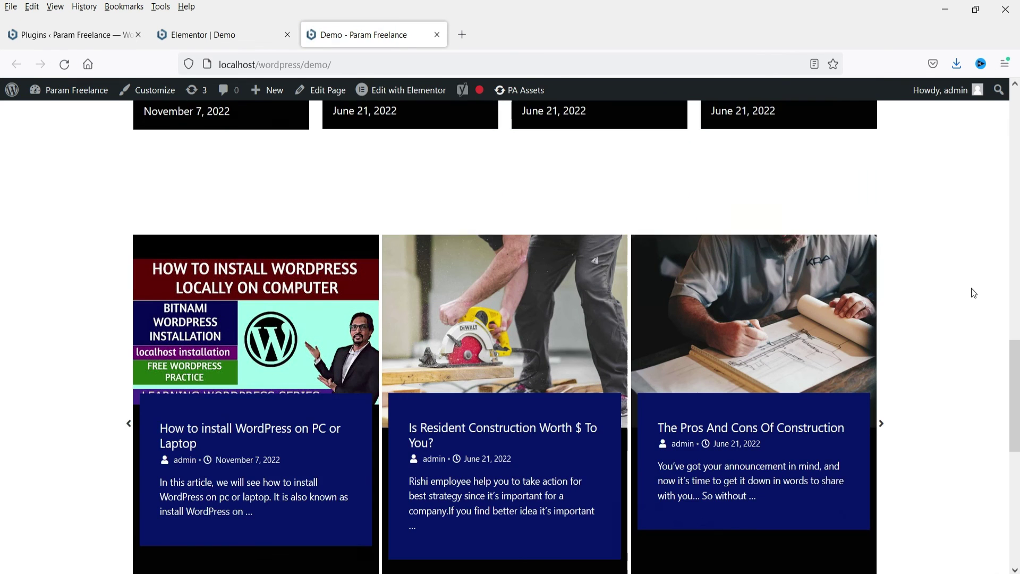
{"action": "scroll", "coordinate": [971, 288], "scroll_direction": "up", "scroll_amount": 2}
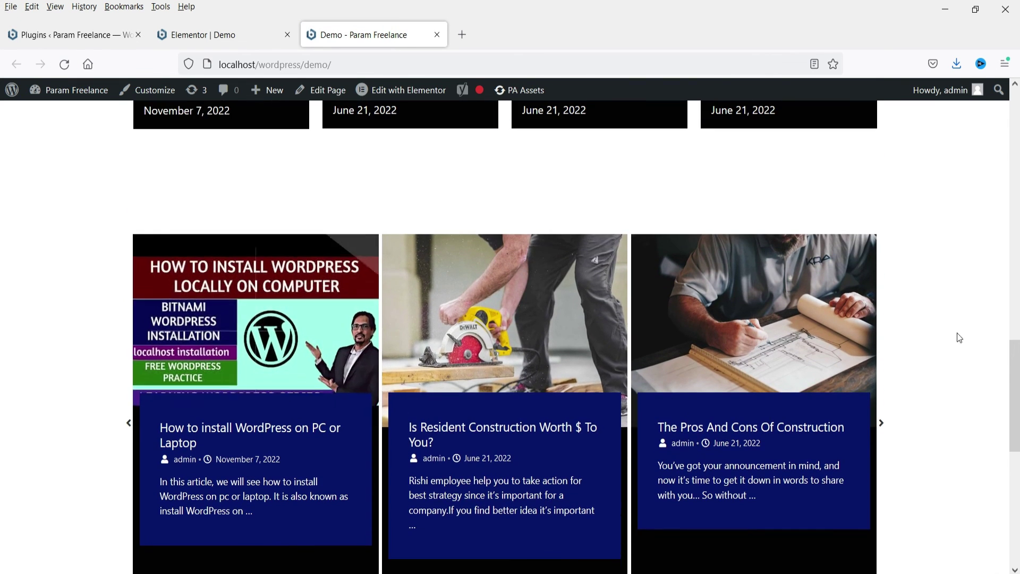
{"action": "scroll", "coordinate": [958, 333], "scroll_direction": "down", "scroll_amount": 2}
{"action": "scroll", "coordinate": [1004, 325], "scroll_direction": "up", "scroll_amount": 3}
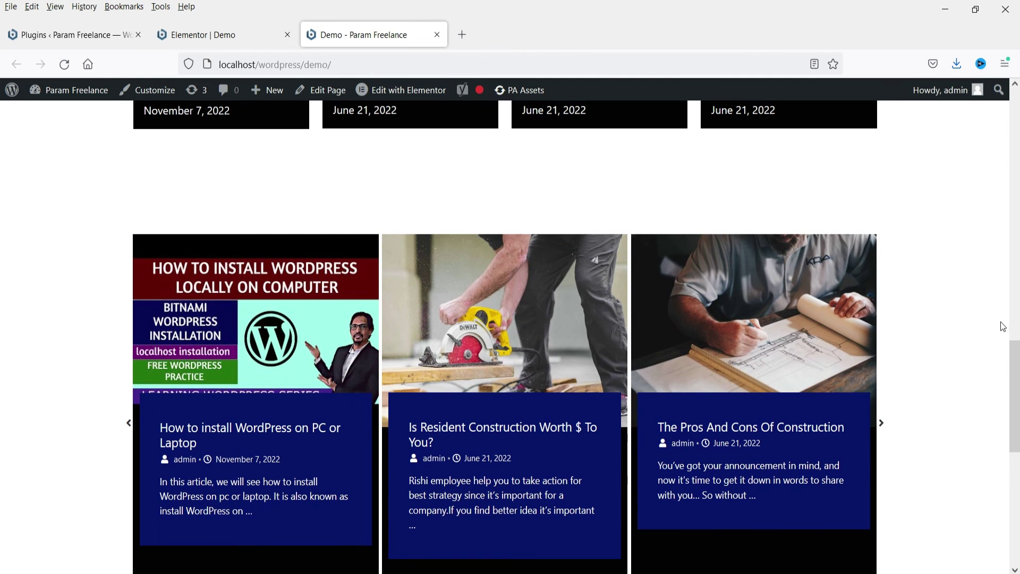
- Browse the Blog carousel's posts forwards and backwards with its navigation arrows on the live page
{"action": "left_click", "coordinate": [881, 424]}
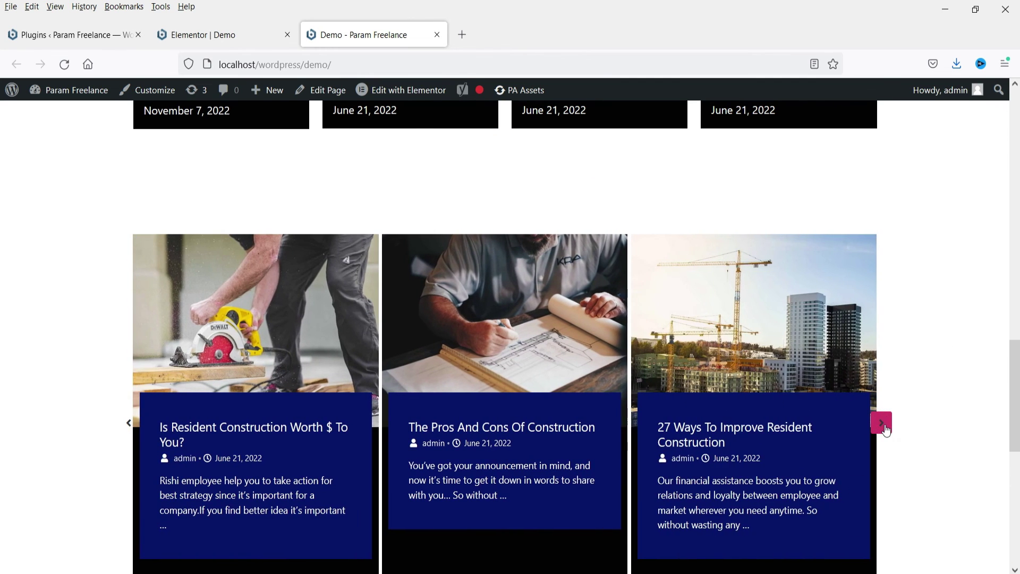
{"action": "left_click", "coordinate": [882, 423]}
{"action": "left_click", "coordinate": [882, 423]}
{"action": "left_click", "coordinate": [881, 424]}
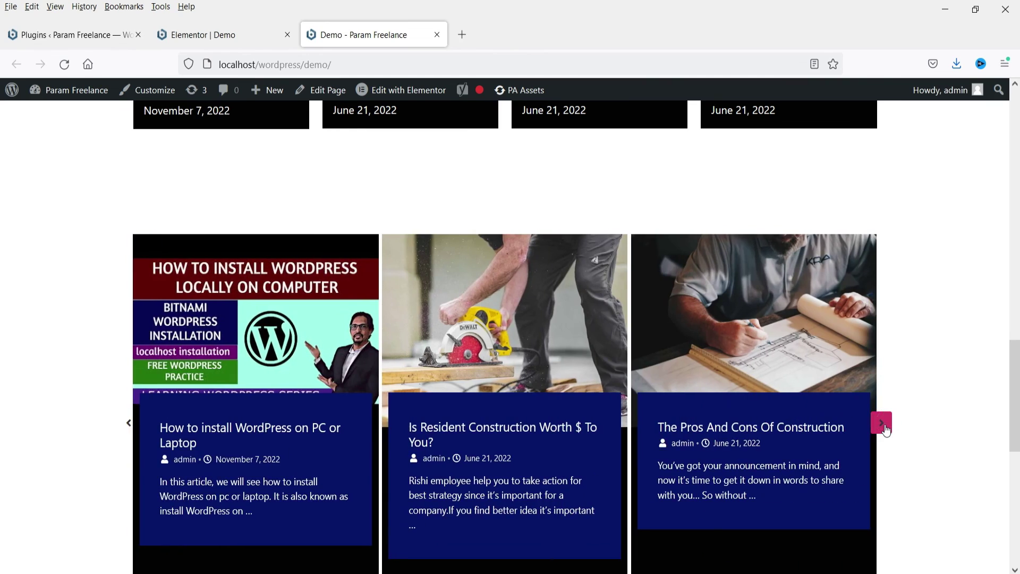
{"action": "left_click", "coordinate": [882, 424]}
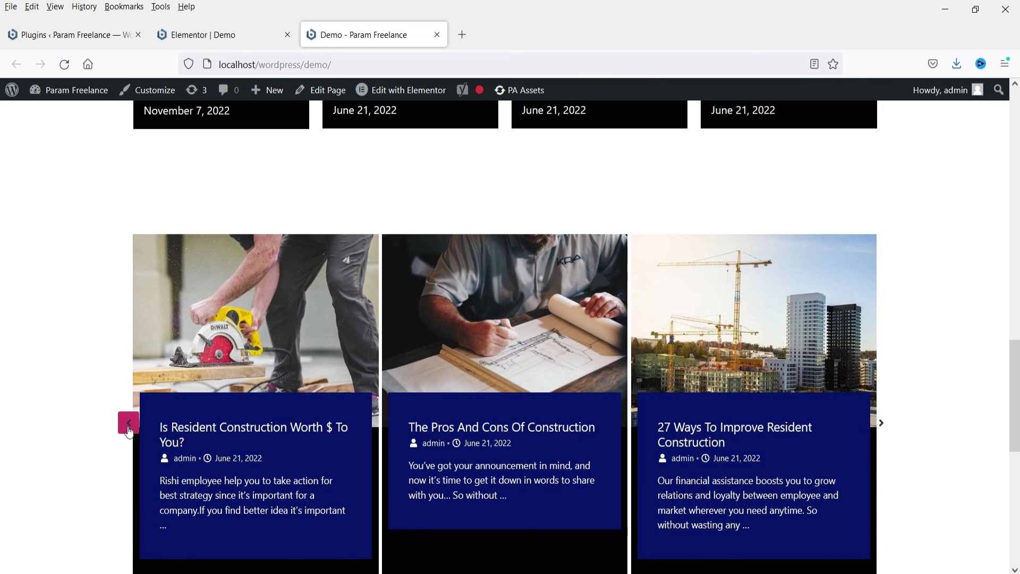
{"action": "left_click", "coordinate": [129, 429]}
- Disable the Blog widget's carousel in the Elementor editor, inspect the post layout and return to the published Demo page
{"action": "left_click", "coordinate": [216, 41]}
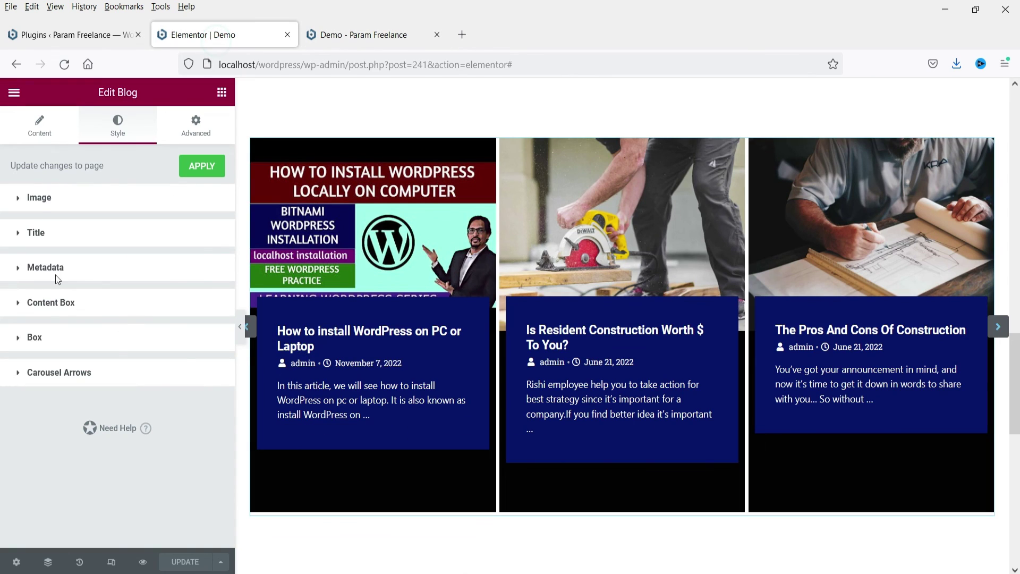
{"action": "left_click", "coordinate": [57, 132]}
{"action": "scroll", "coordinate": [80, 321], "scroll_direction": "down", "scroll_amount": 5}
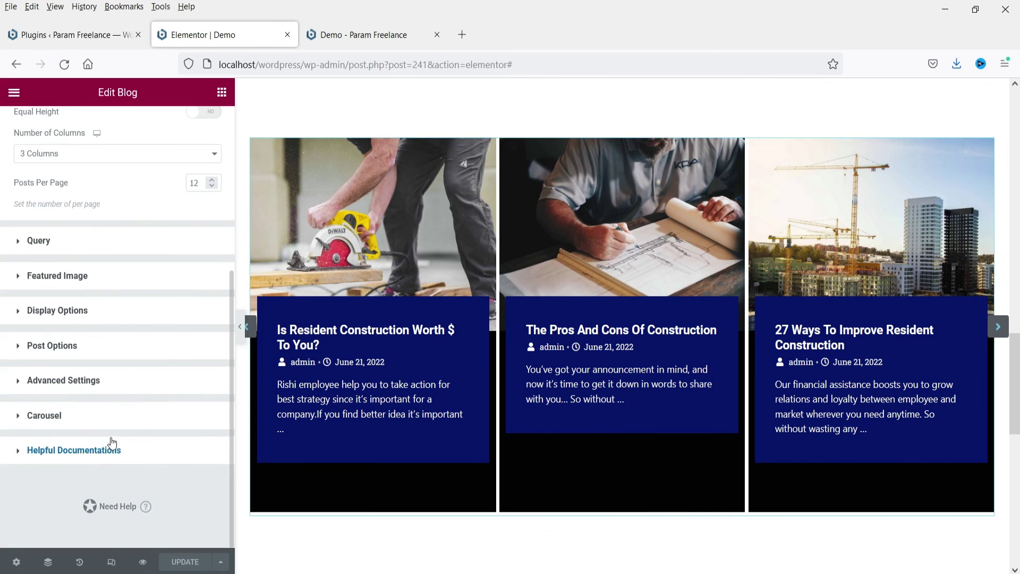
{"action": "left_click", "coordinate": [84, 419]}
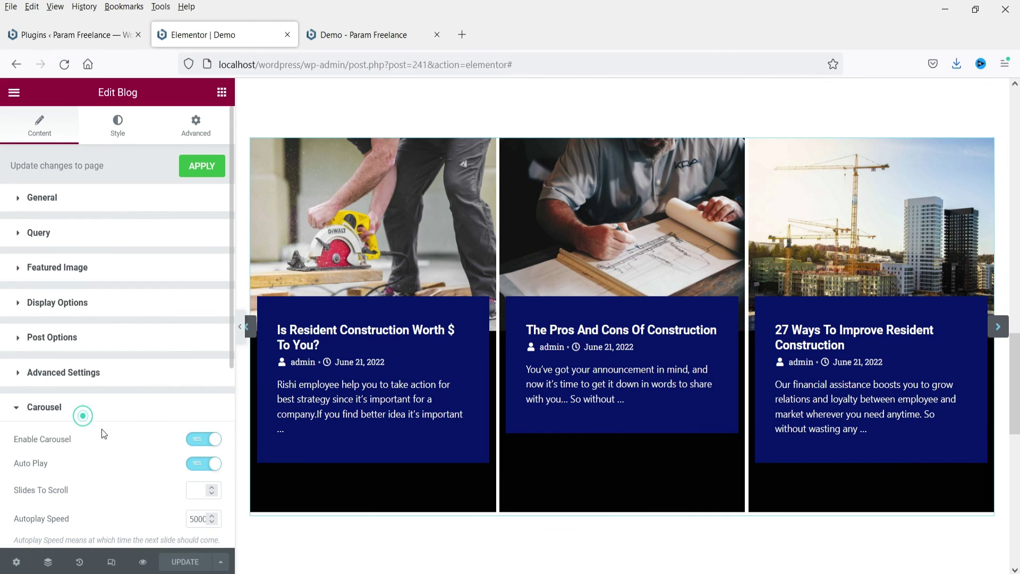
{"action": "left_click", "coordinate": [200, 441]}
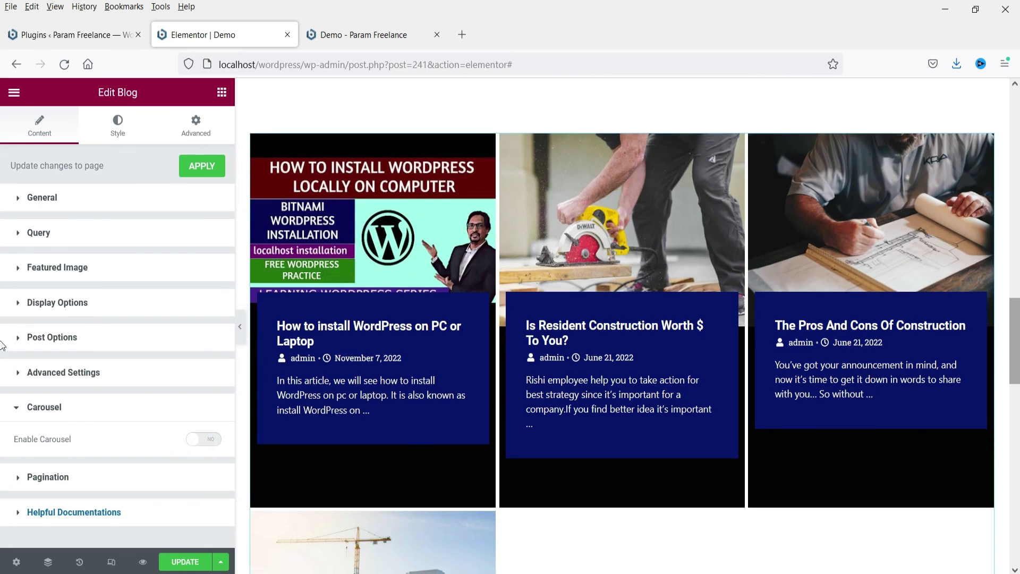
{"action": "scroll", "coordinate": [543, 347], "scroll_direction": "down", "scroll_amount": 8}
{"action": "scroll", "coordinate": [662, 314], "scroll_direction": "up", "scroll_amount": 5}
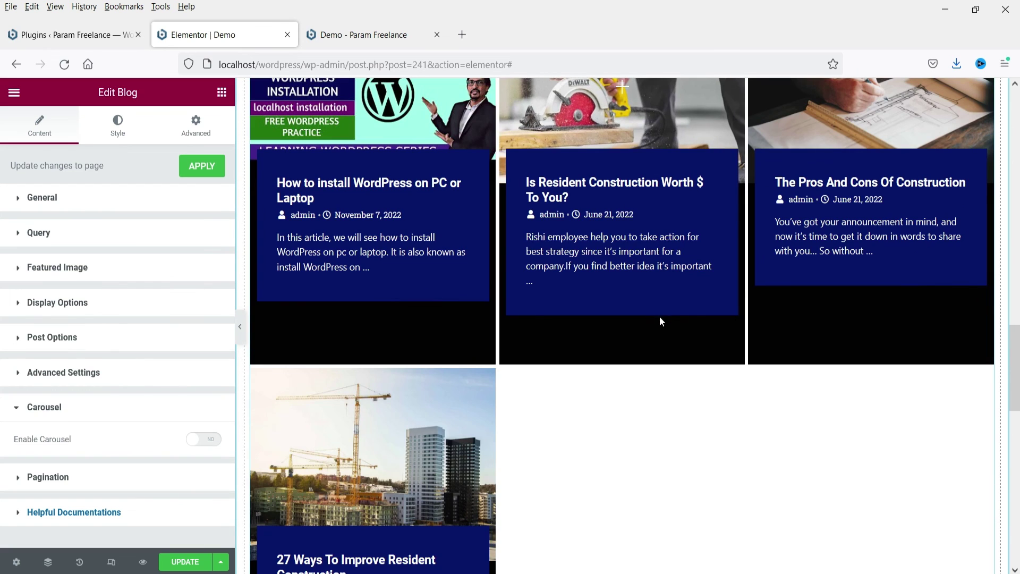
{"action": "key", "text": "ctrl+Tab"}
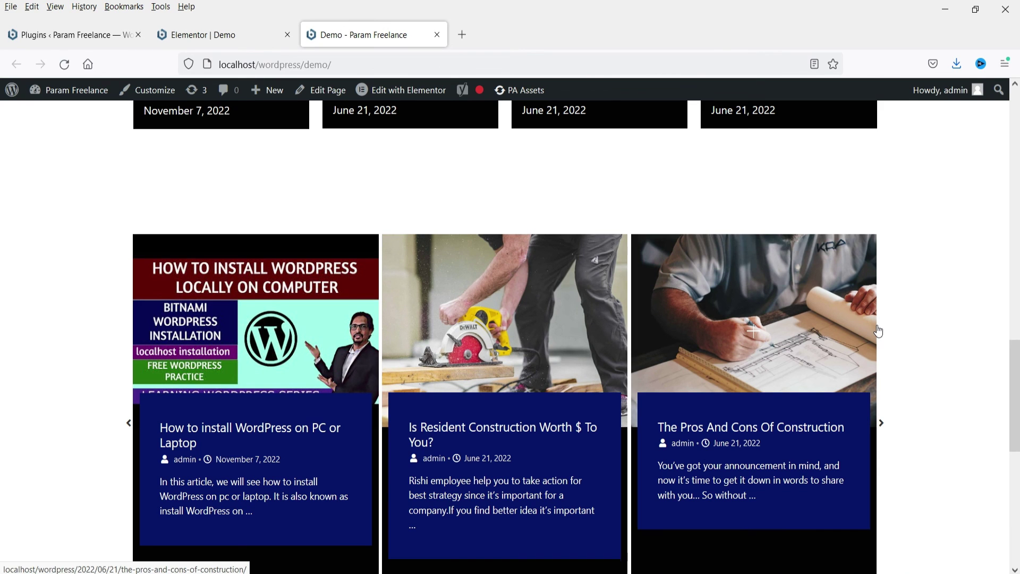